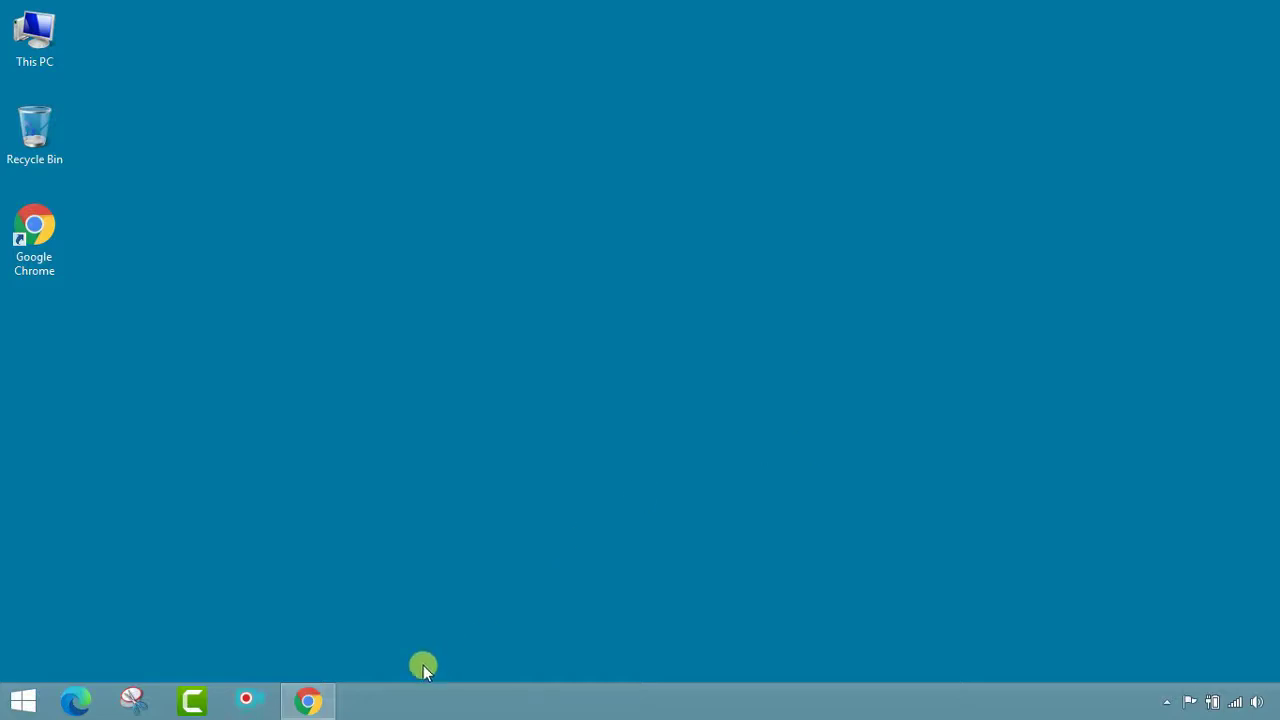
# Restore the browser showing the Asutosh College home page and select its web address
pyautogui.click(310, 700)
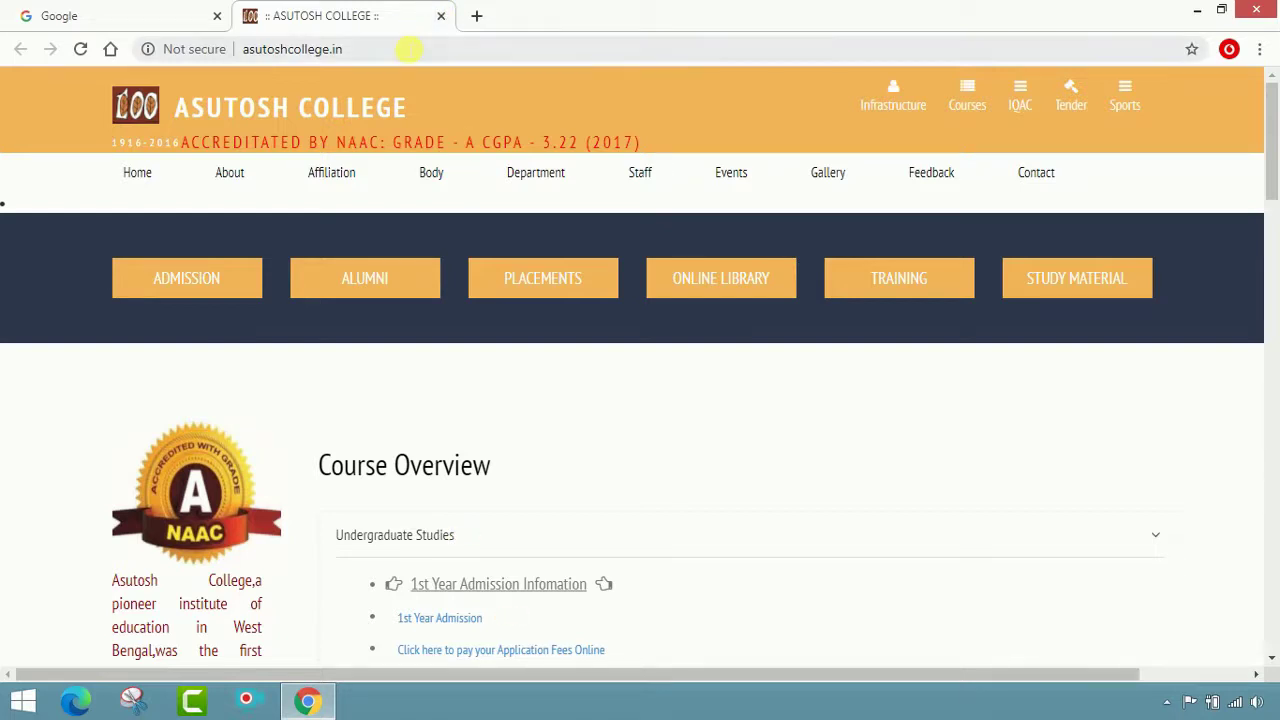
pyautogui.click(408, 47)
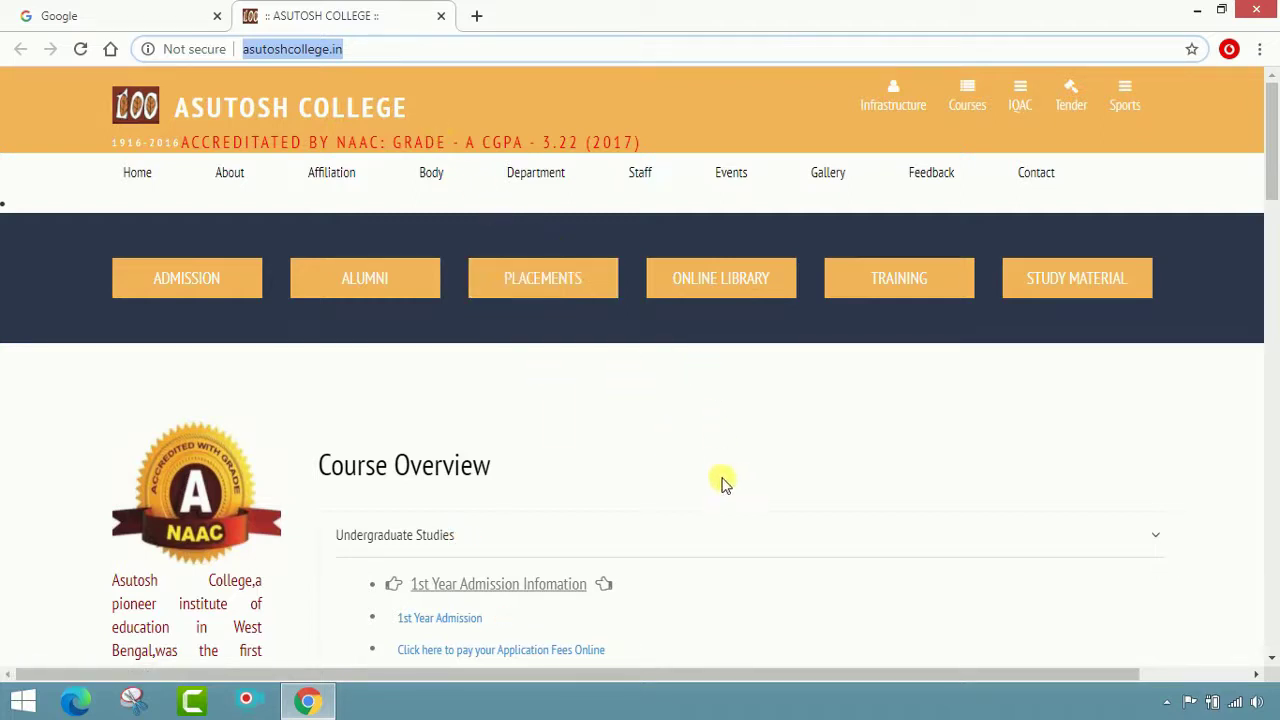
# Search Google for 'asutosh college' and open the official ASUTOSH COLLEGE result in a new tab
pyautogui.click(186, 12)
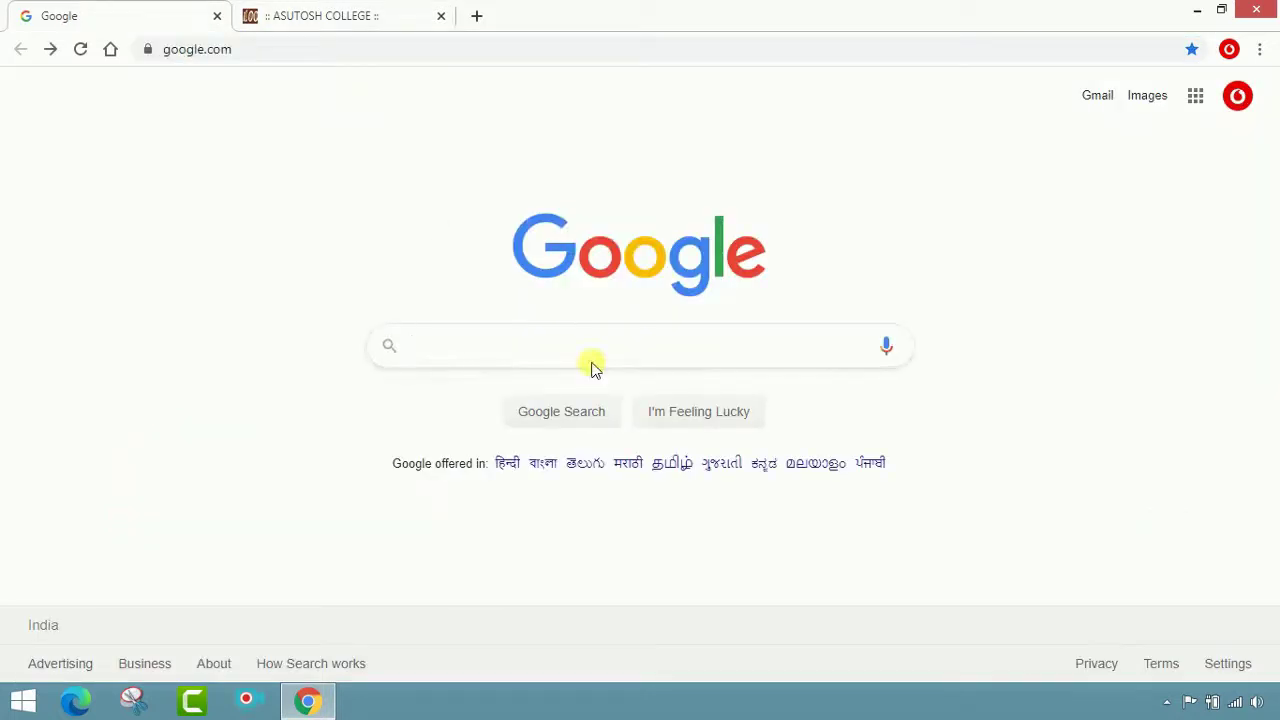
pyautogui.write('asuto')
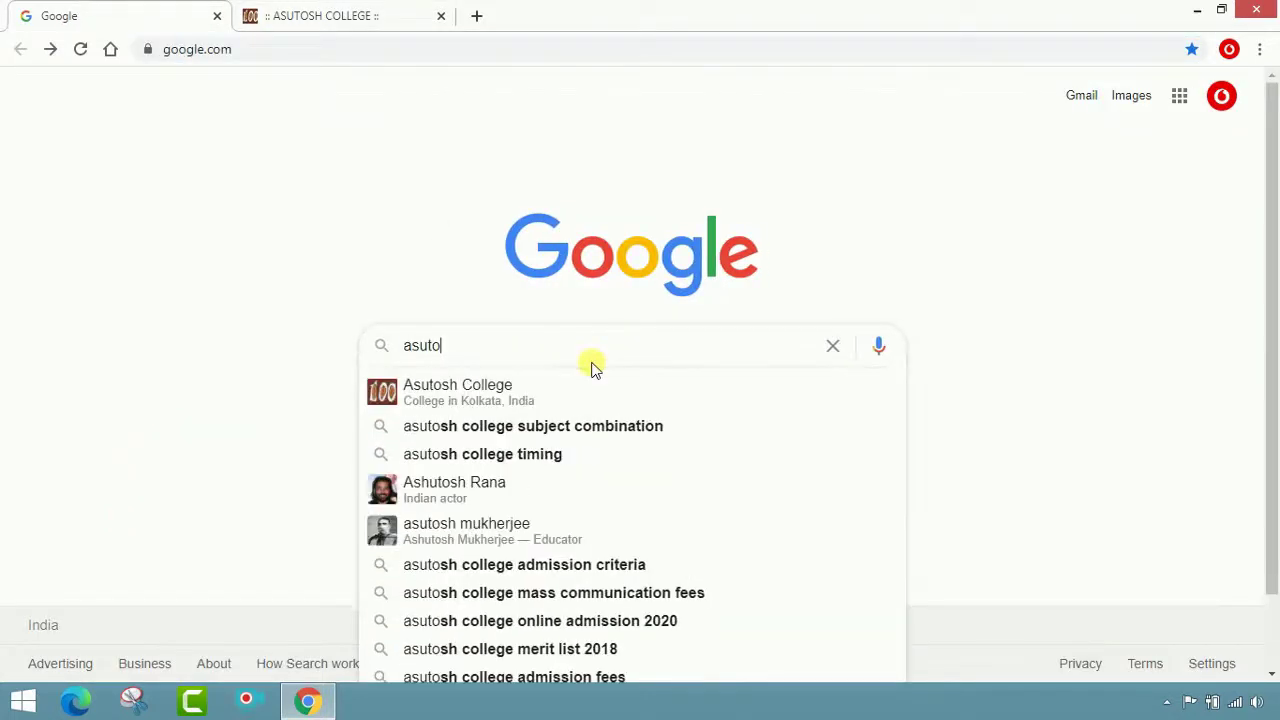
pyautogui.write('sh college')
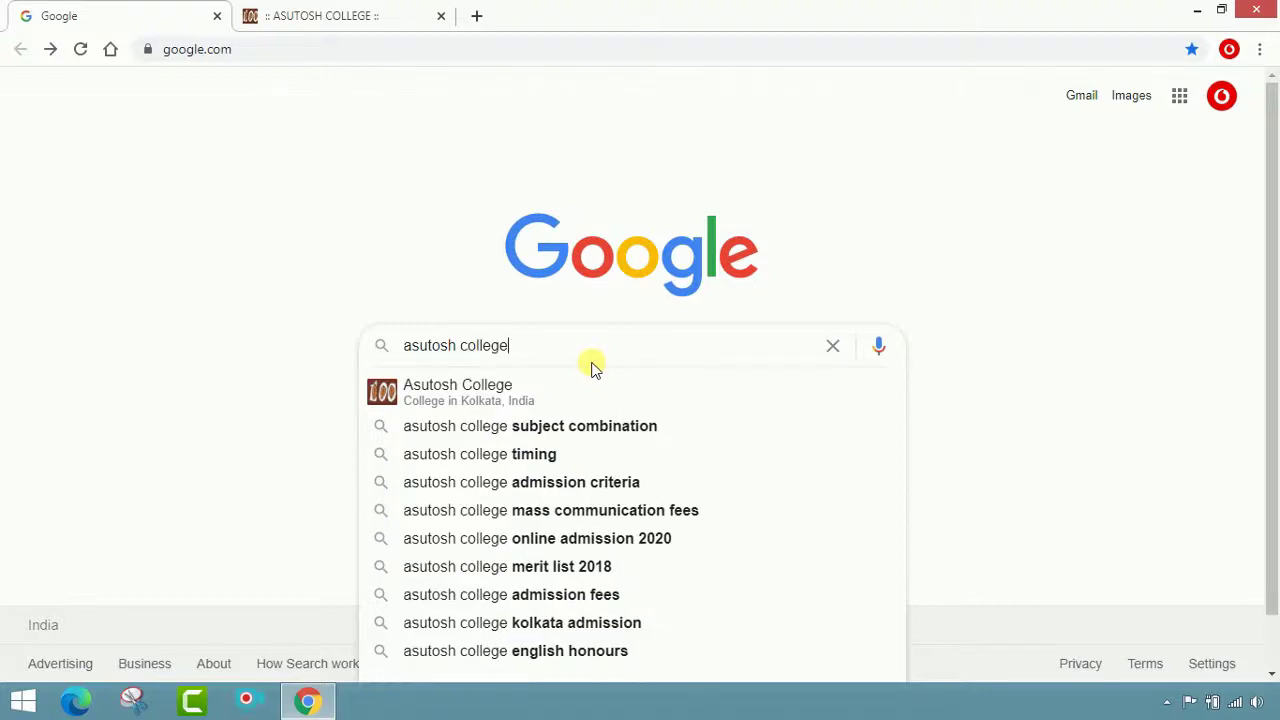
pyautogui.press('Return')
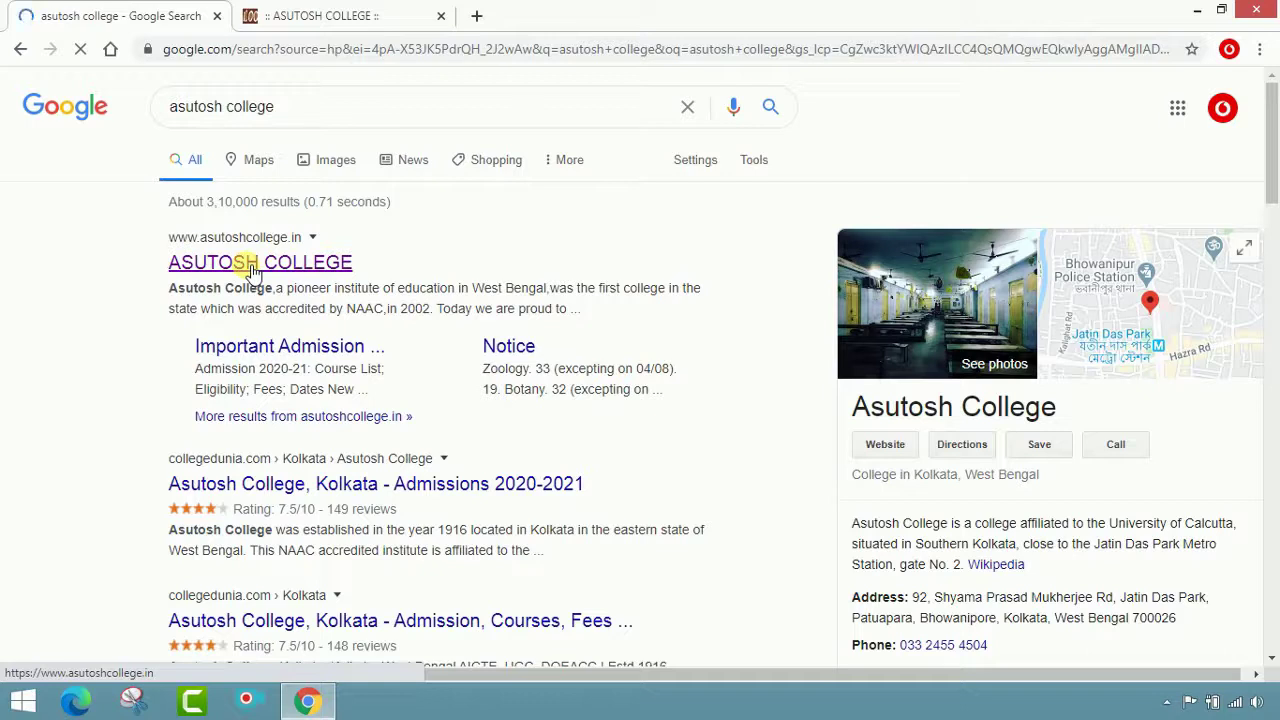
pyautogui.rightClick(252, 268)
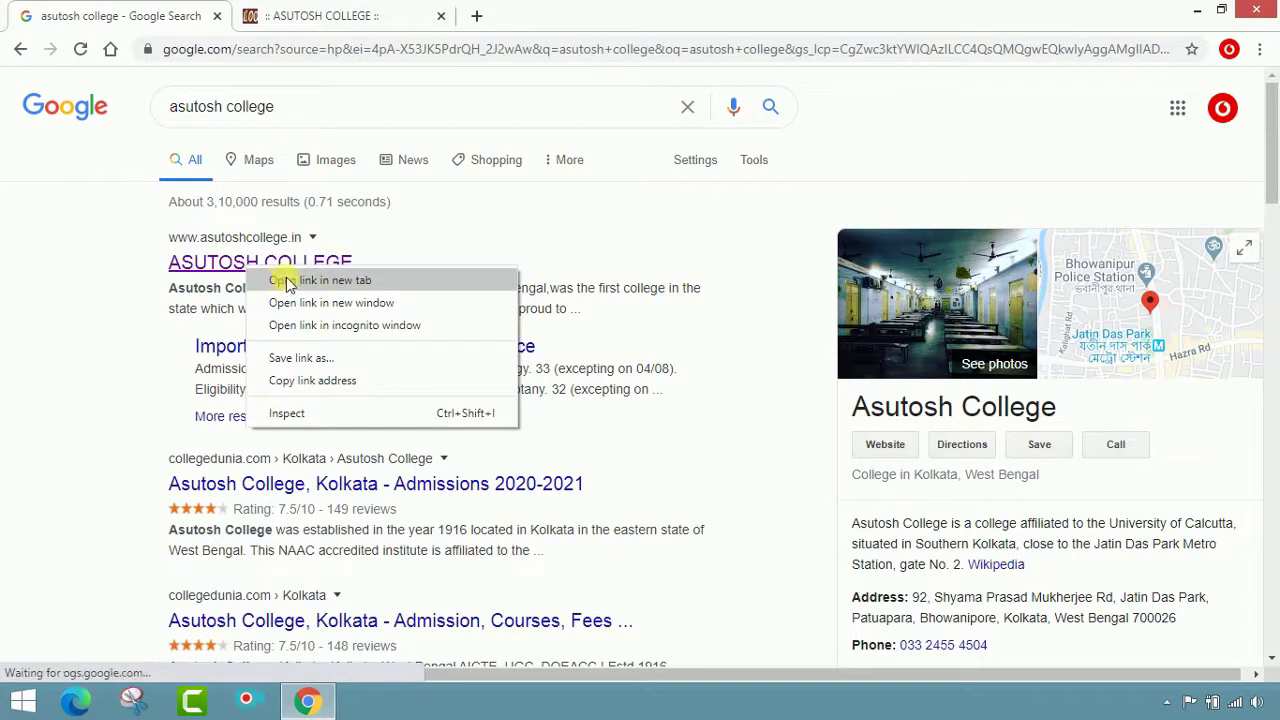
pyautogui.click(301, 281)
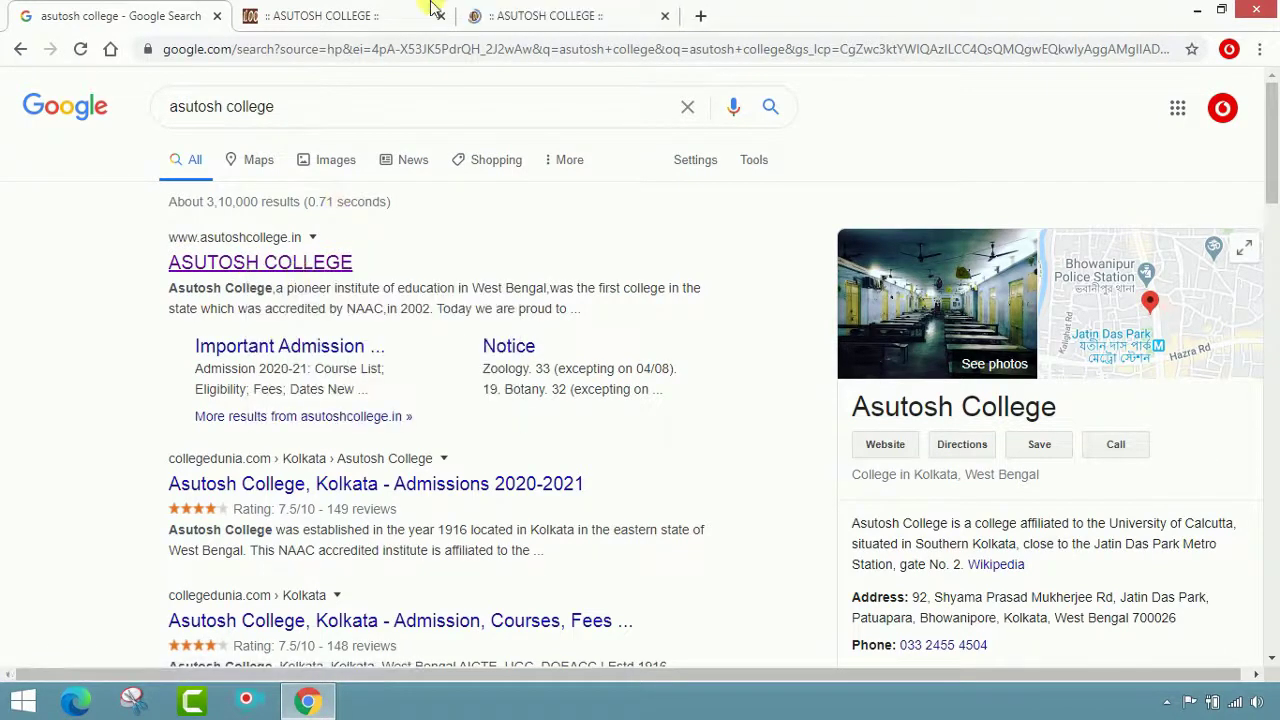
pyautogui.click(505, 14)
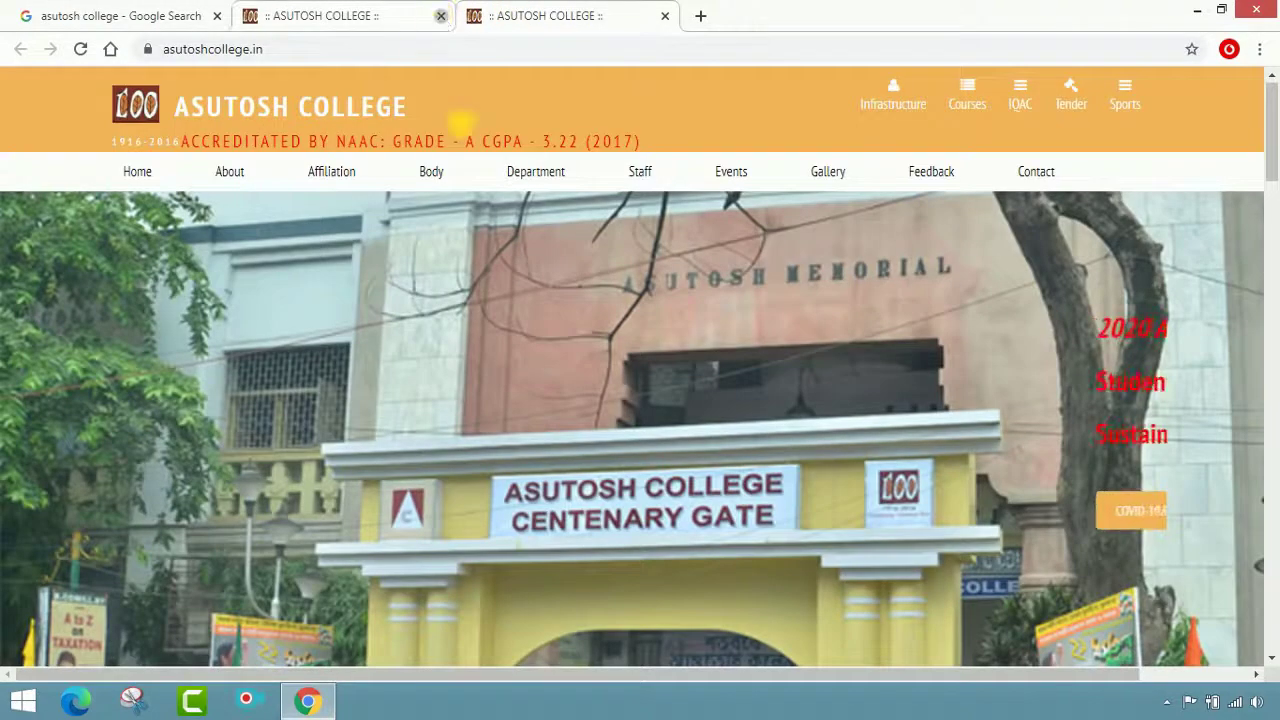
# Close the duplicate college tab and open the Admission 2020-21 notice through '1st Year Admission'
pyautogui.click(441, 16)
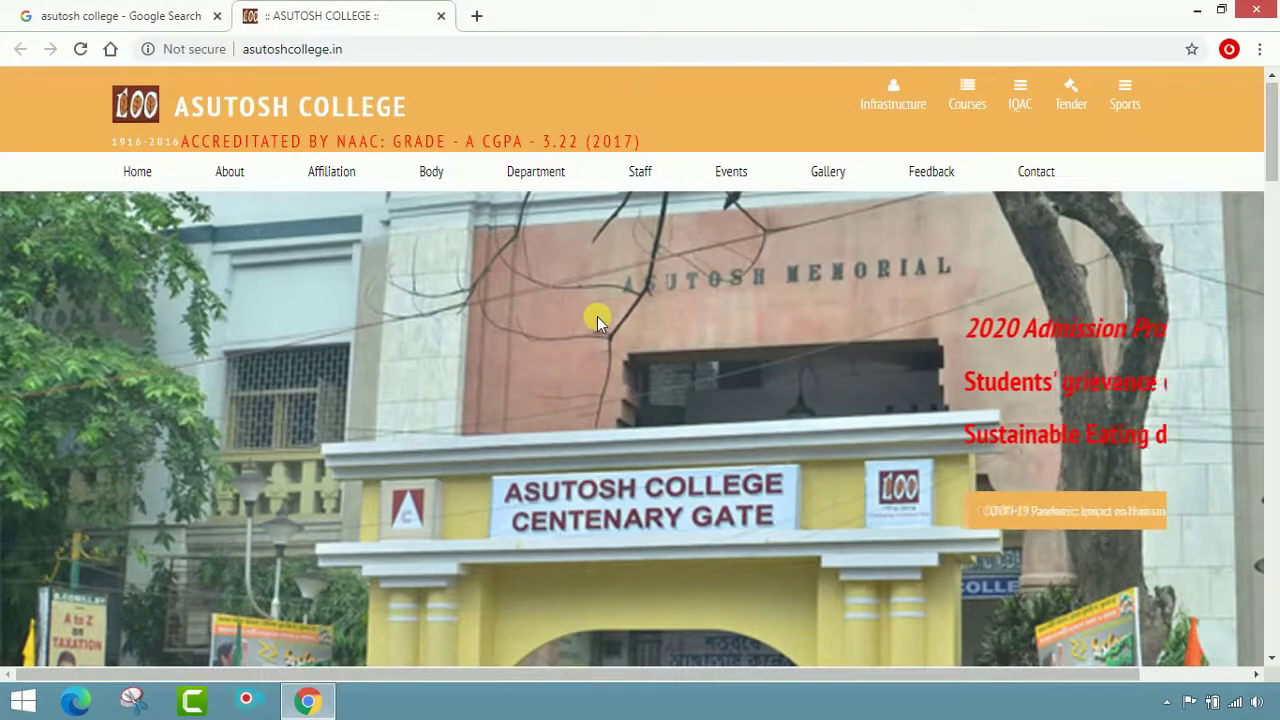
pyautogui.scroll(-2, 597, 316)
pyautogui.scroll(-4, 596, 314)
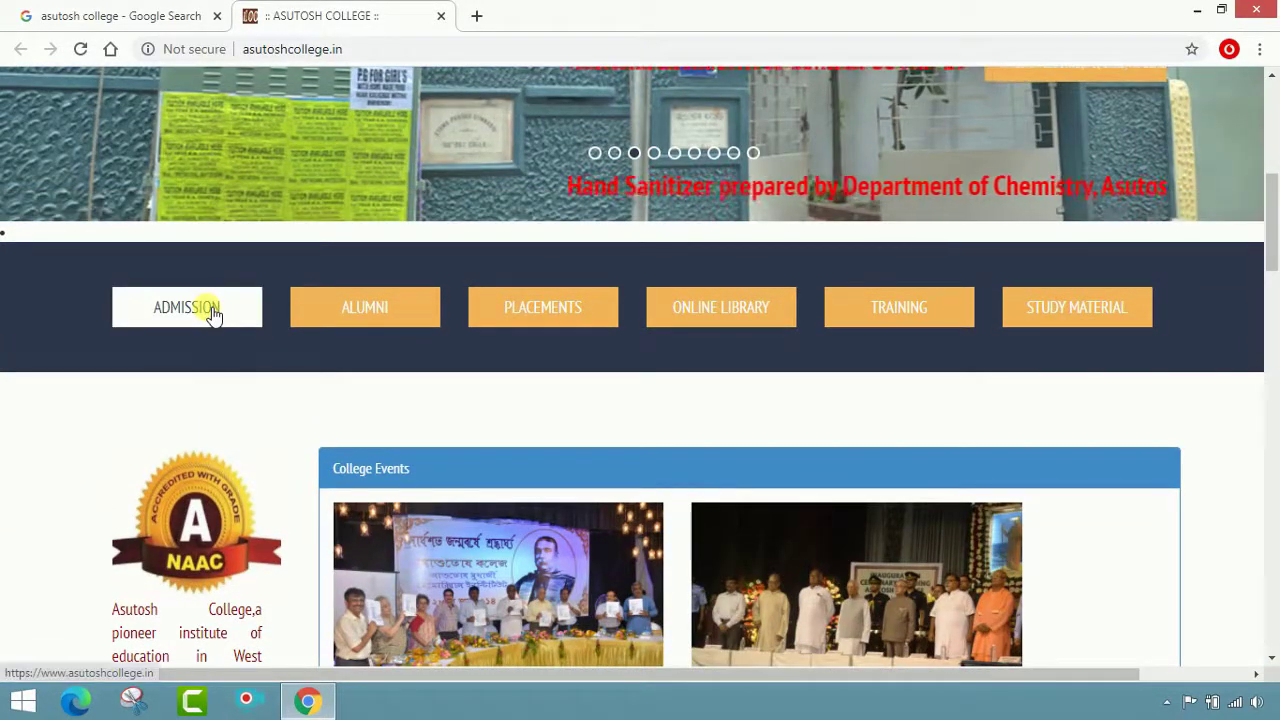
pyautogui.click(213, 313)
pyautogui.scroll(-3, 310, 305)
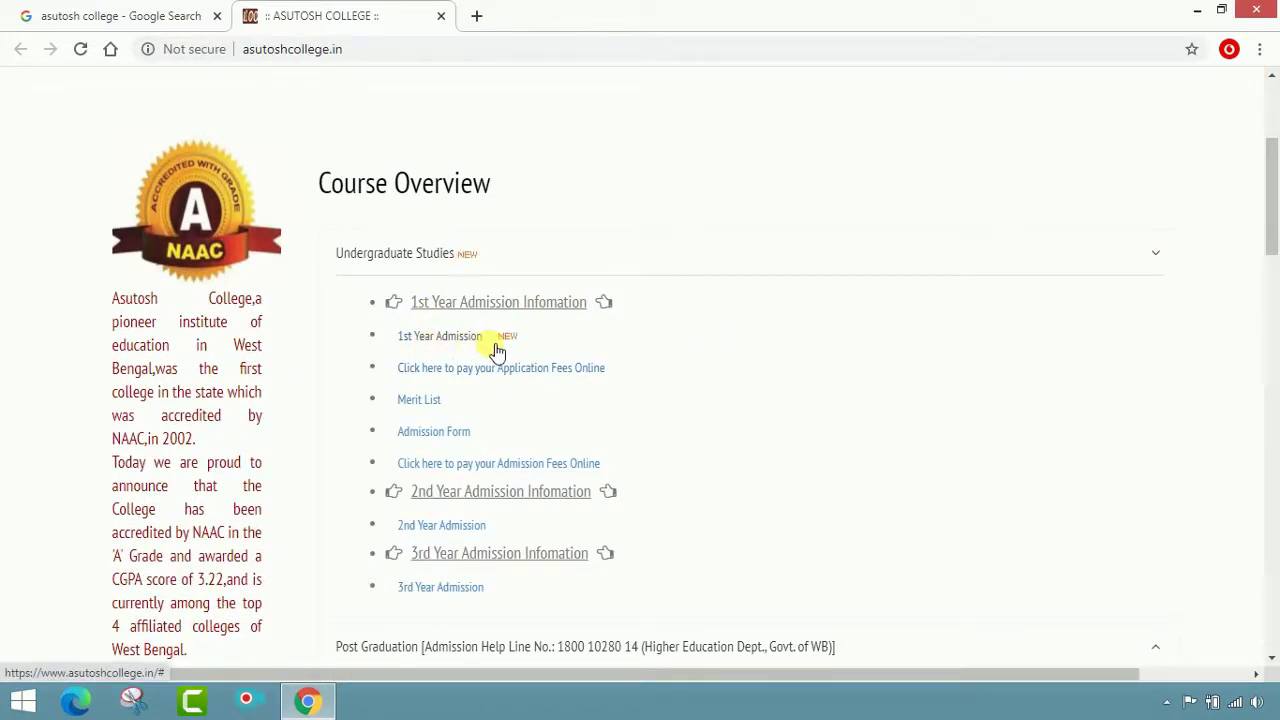
pyautogui.click(452, 338)
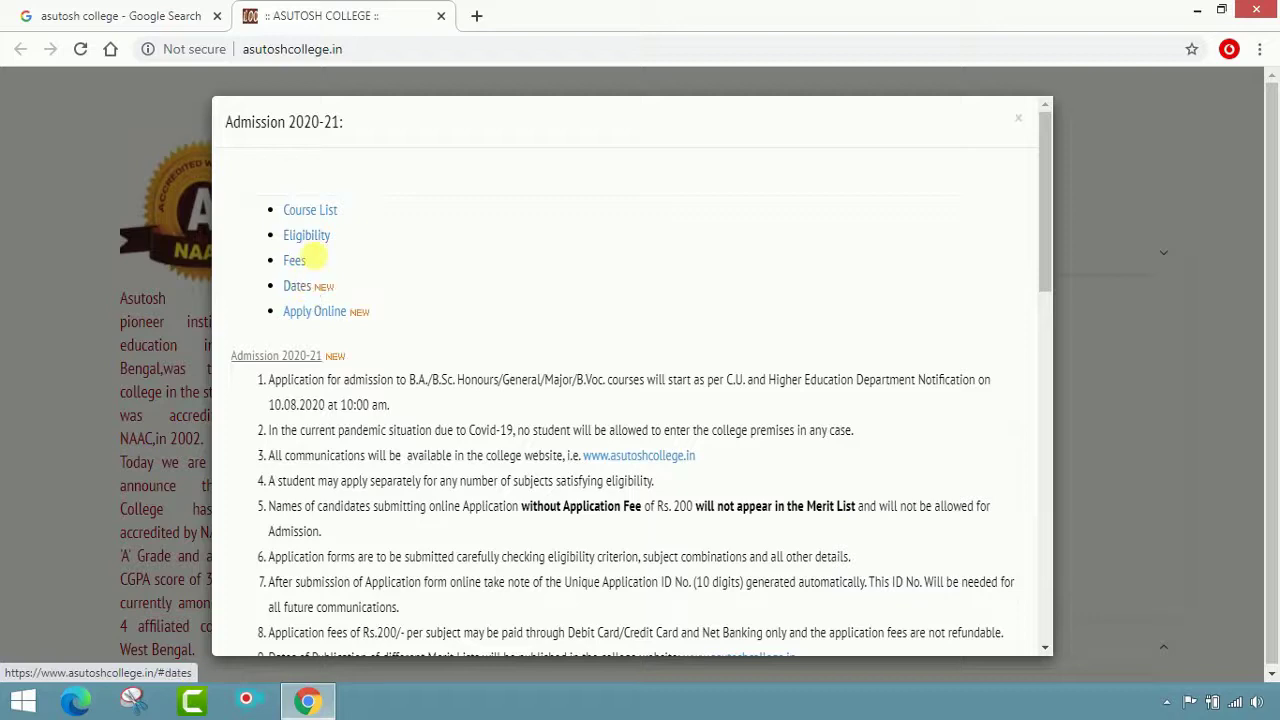
# Review the B.Sc. and B.A. subject combination tables, then show the Calcutta University eligibility regulations
pyautogui.click(330, 213)
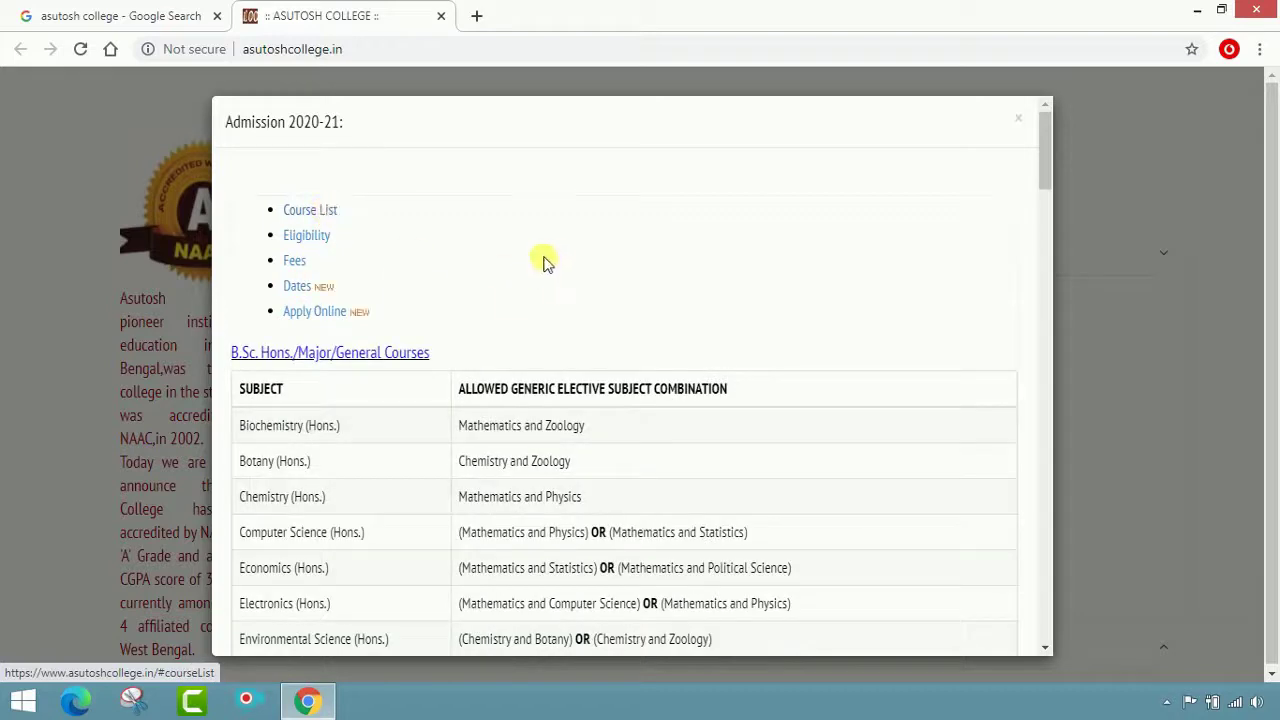
pyautogui.scroll(-1, 540, 265)
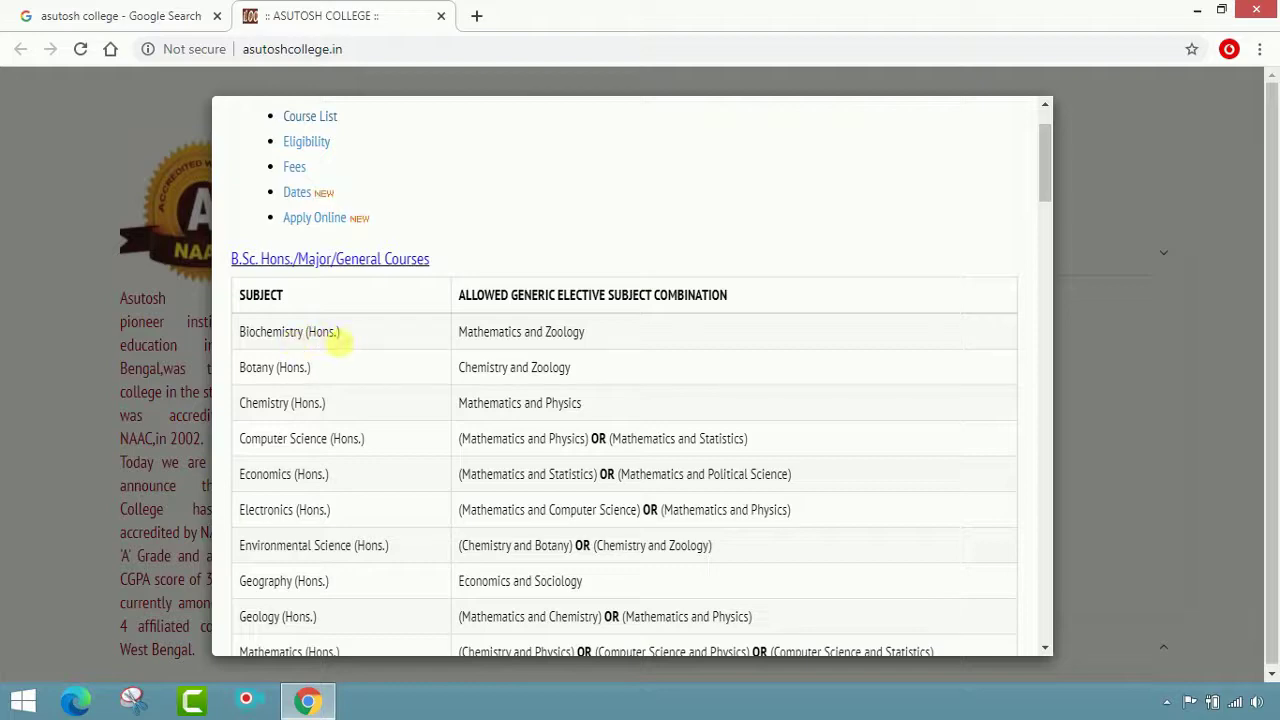
pyautogui.scroll(-2, 333, 345)
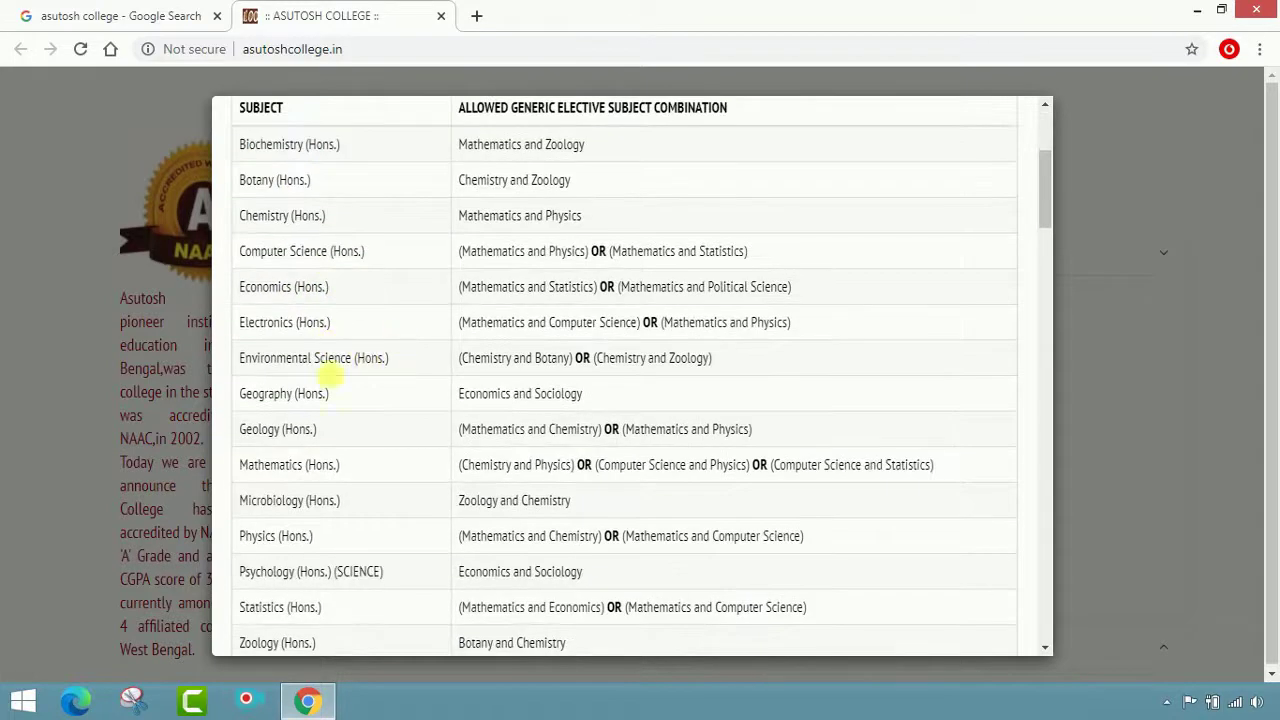
pyautogui.scroll(-3, 288, 462)
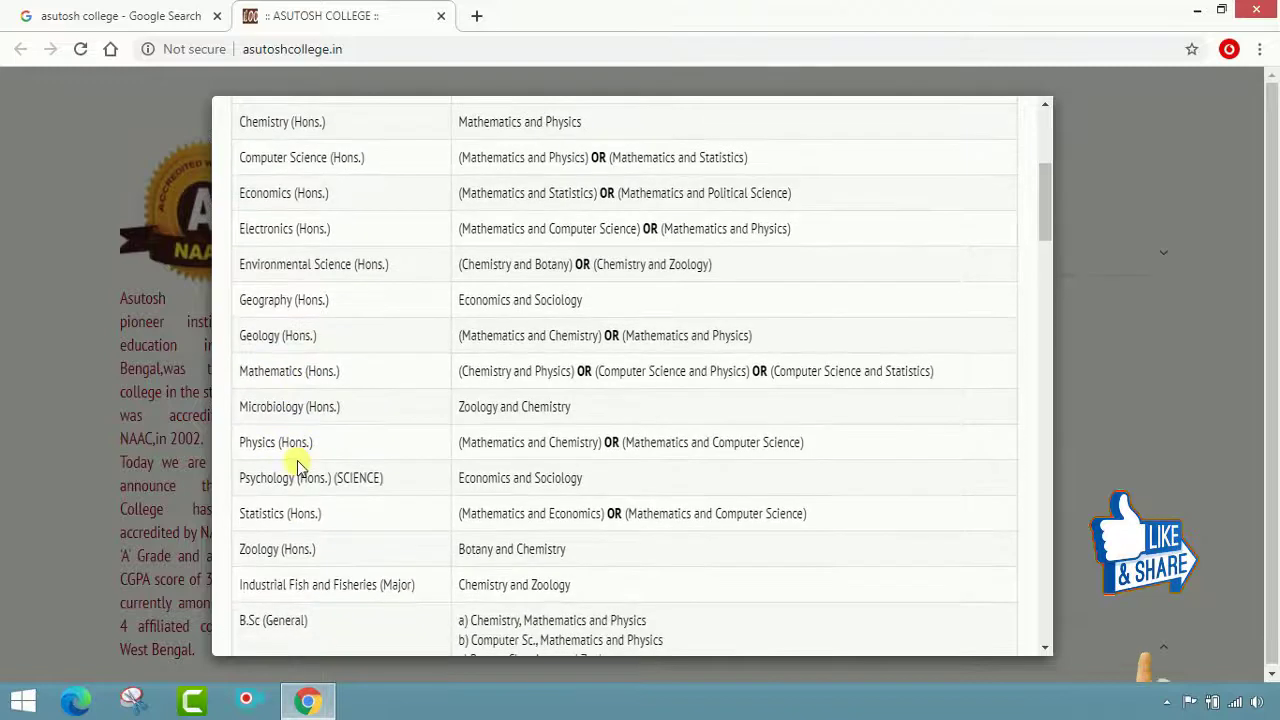
pyautogui.scroll(-2, 303, 484)
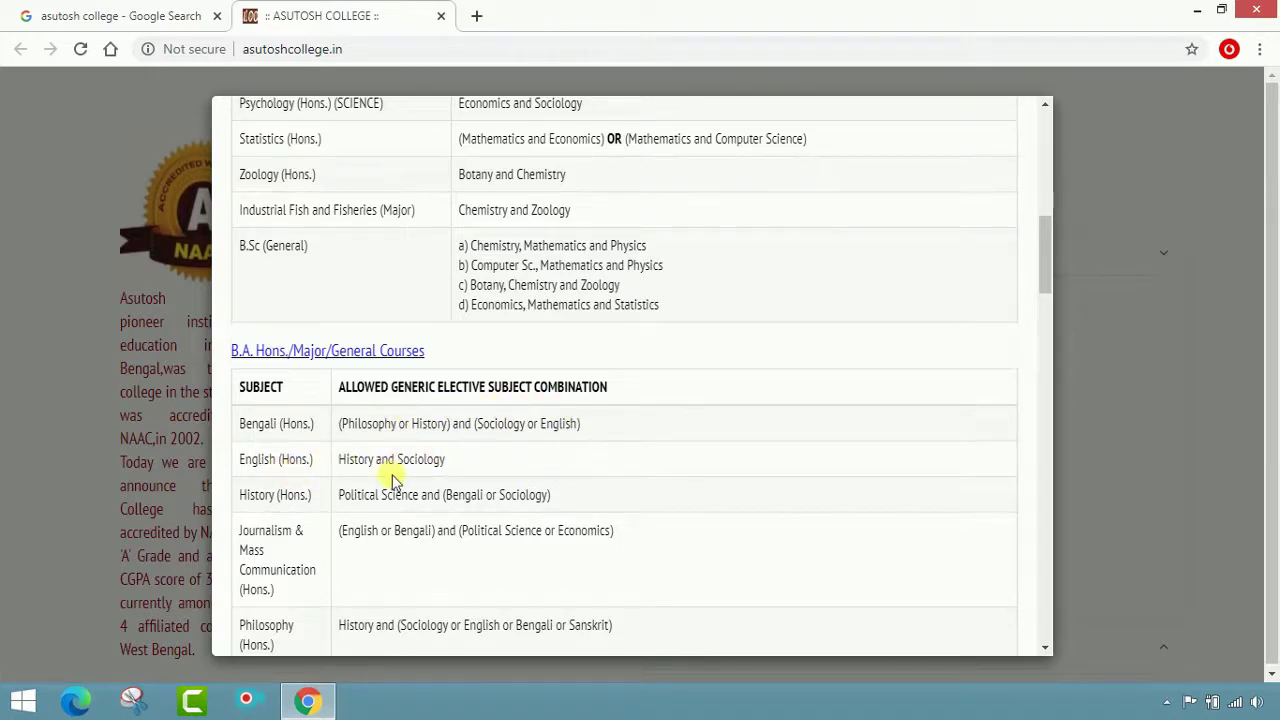
pyautogui.scroll(2, 474, 471)
pyautogui.scroll(-2, 429, 437)
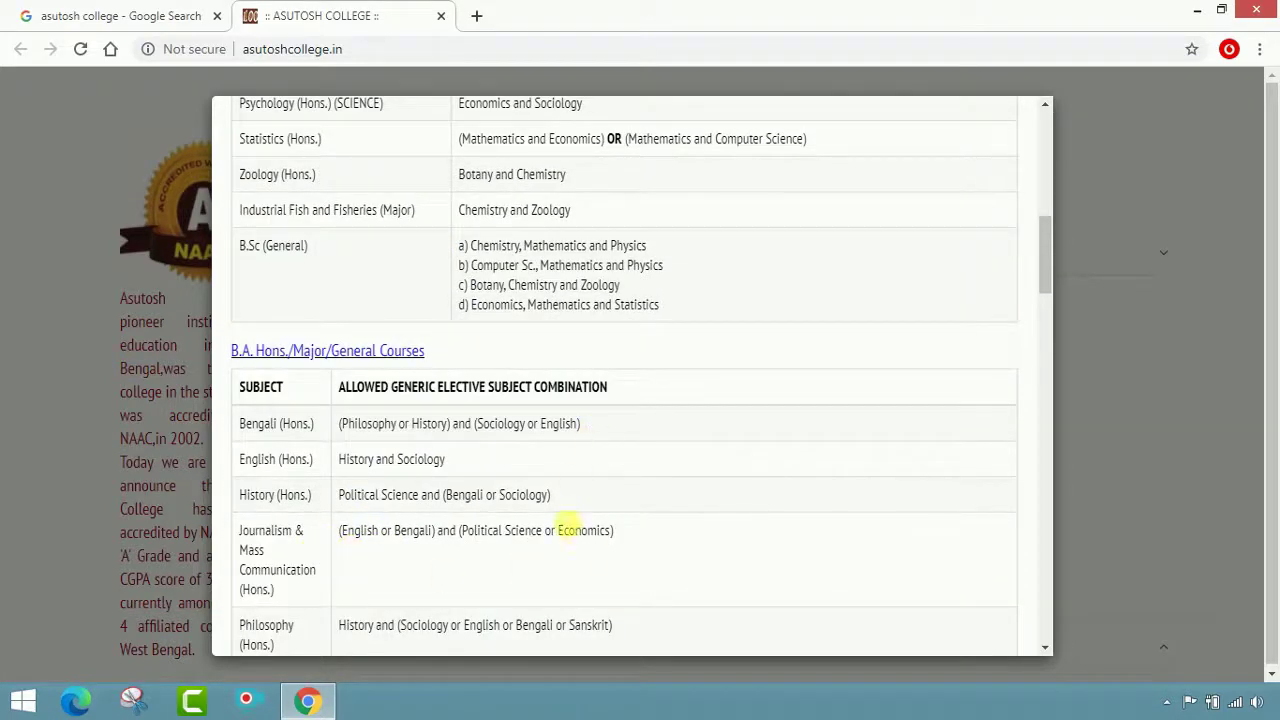
pyautogui.scroll(5, 560, 414)
pyautogui.scroll(3, 606, 371)
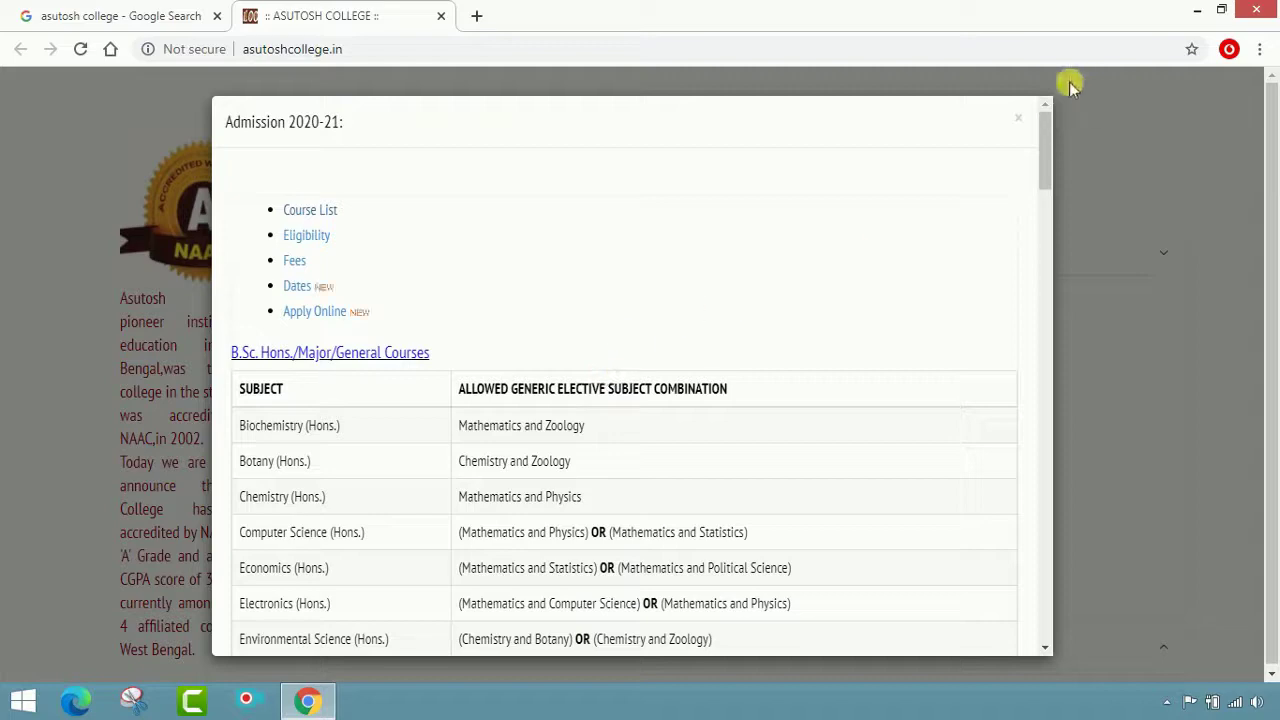
pyautogui.click(322, 245)
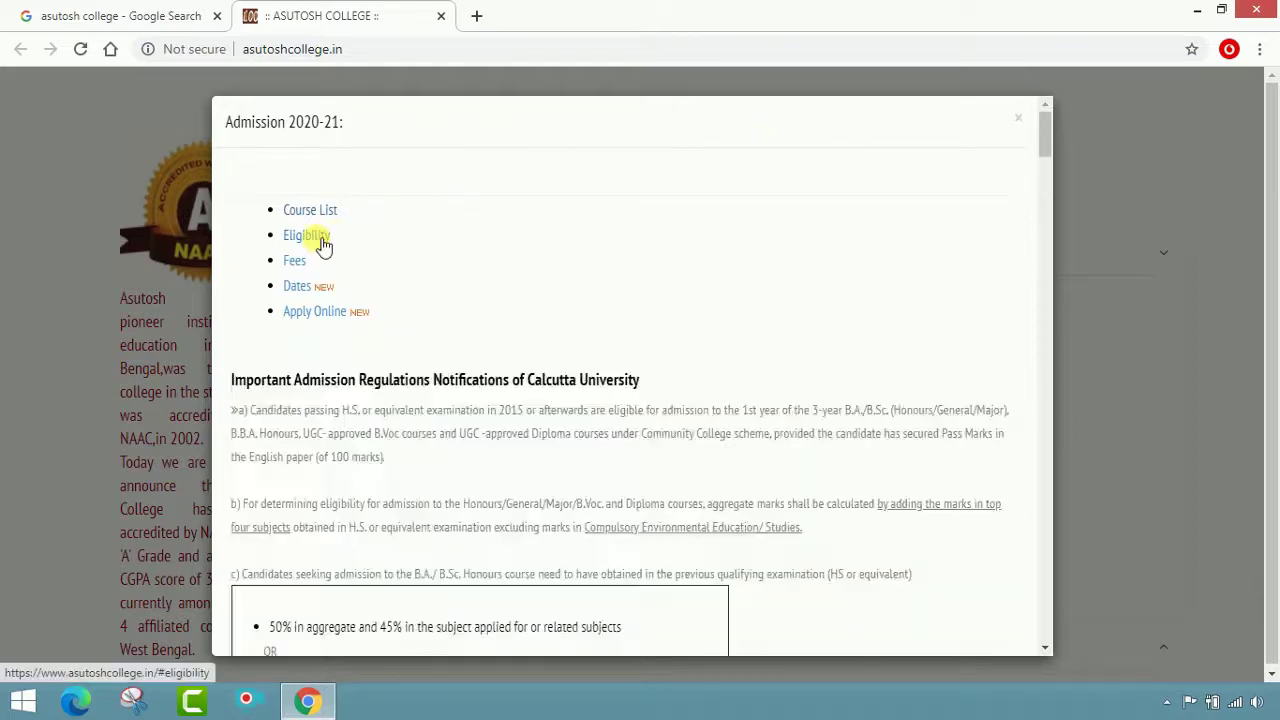
# Read the 50% aggregate and 45% subject-mark requirements, then show the Important Dates table
pyautogui.click(322, 245)
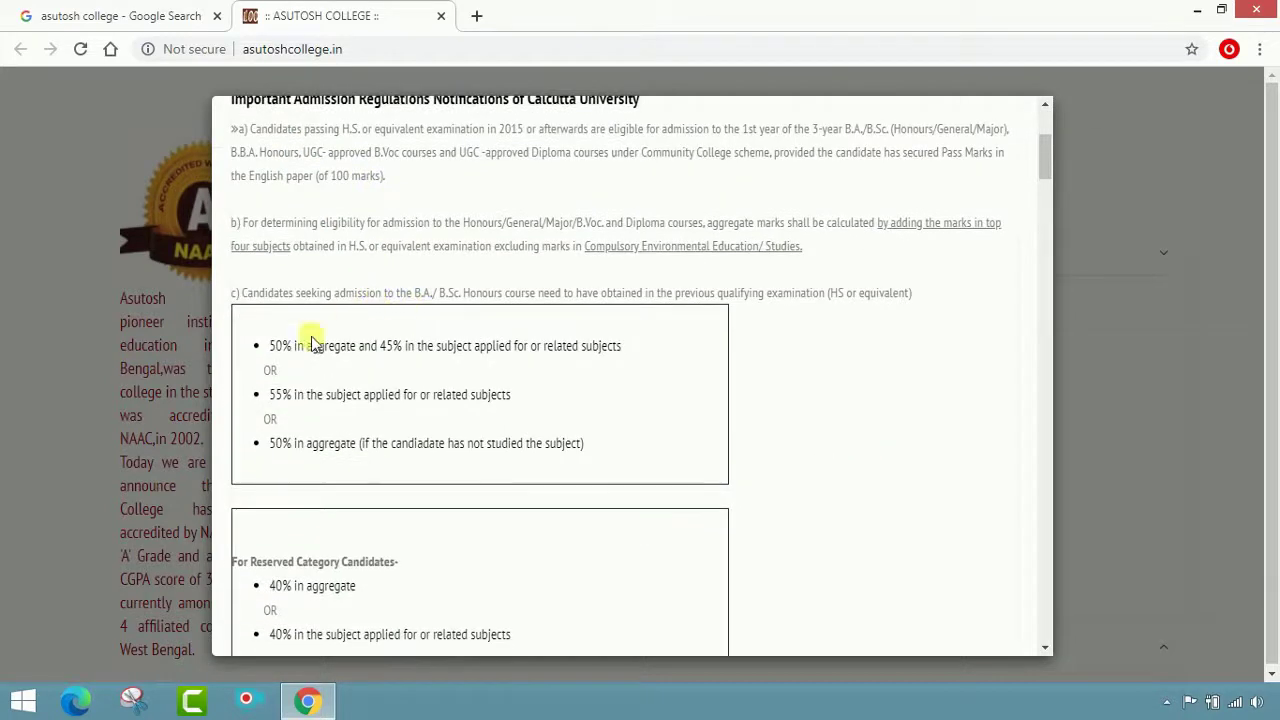
pyautogui.scroll(-4, 300, 517)
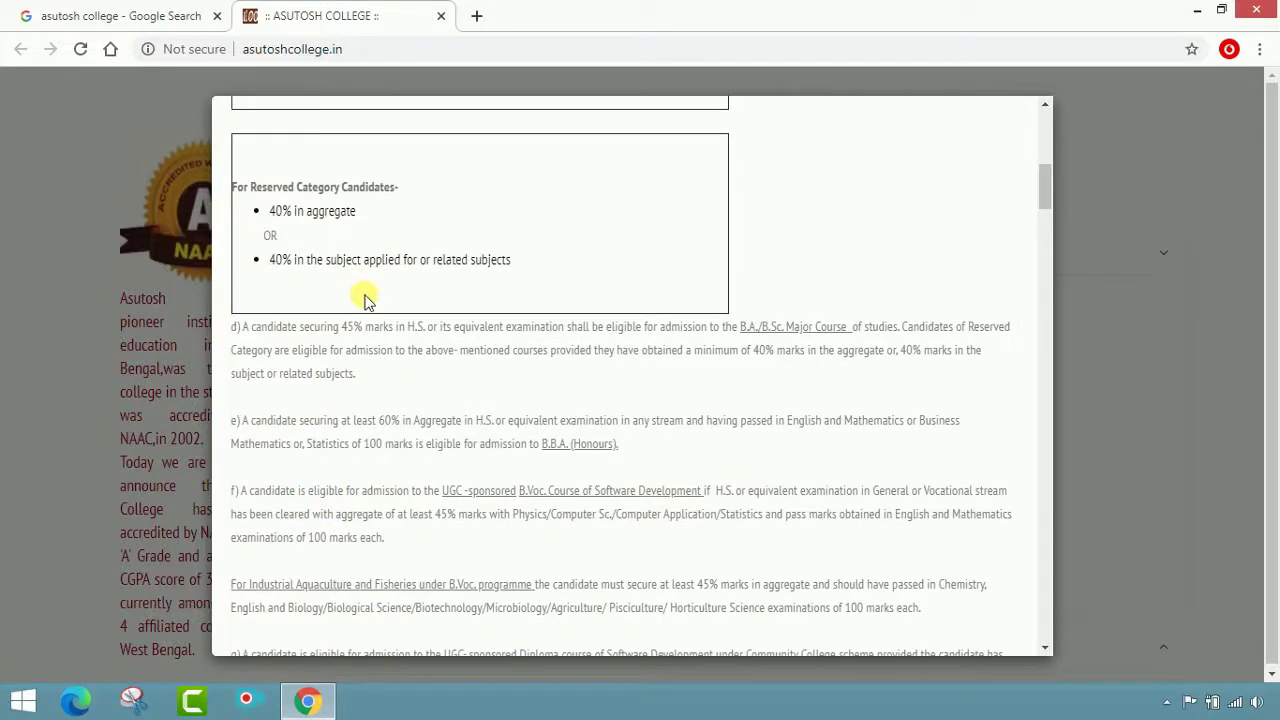
pyautogui.scroll(3, 380, 306)
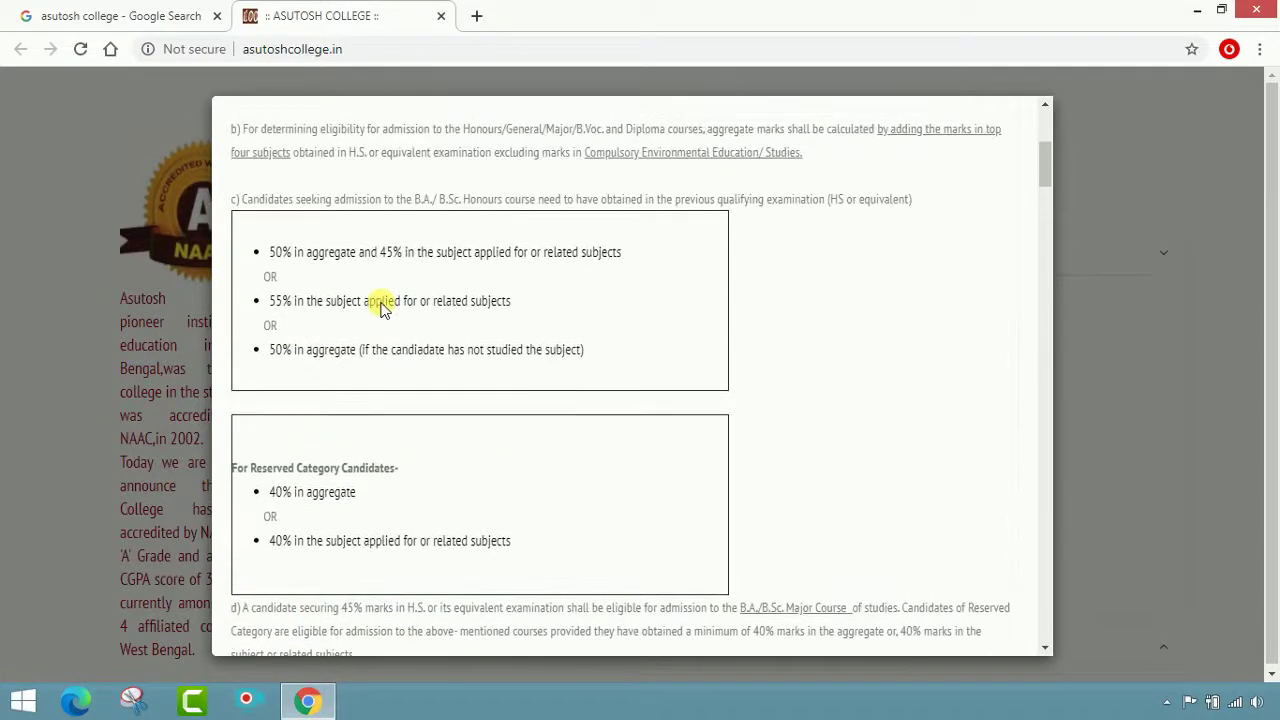
pyautogui.scroll(4, 380, 301)
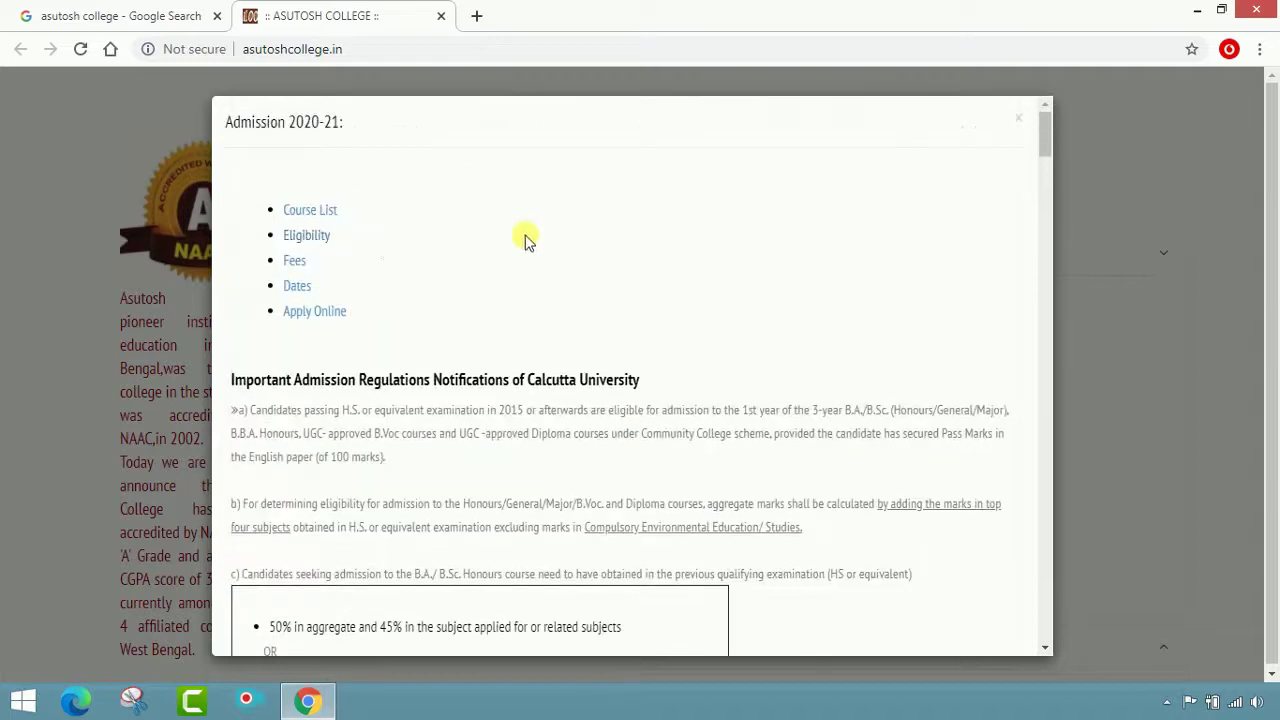
pyautogui.click(308, 290)
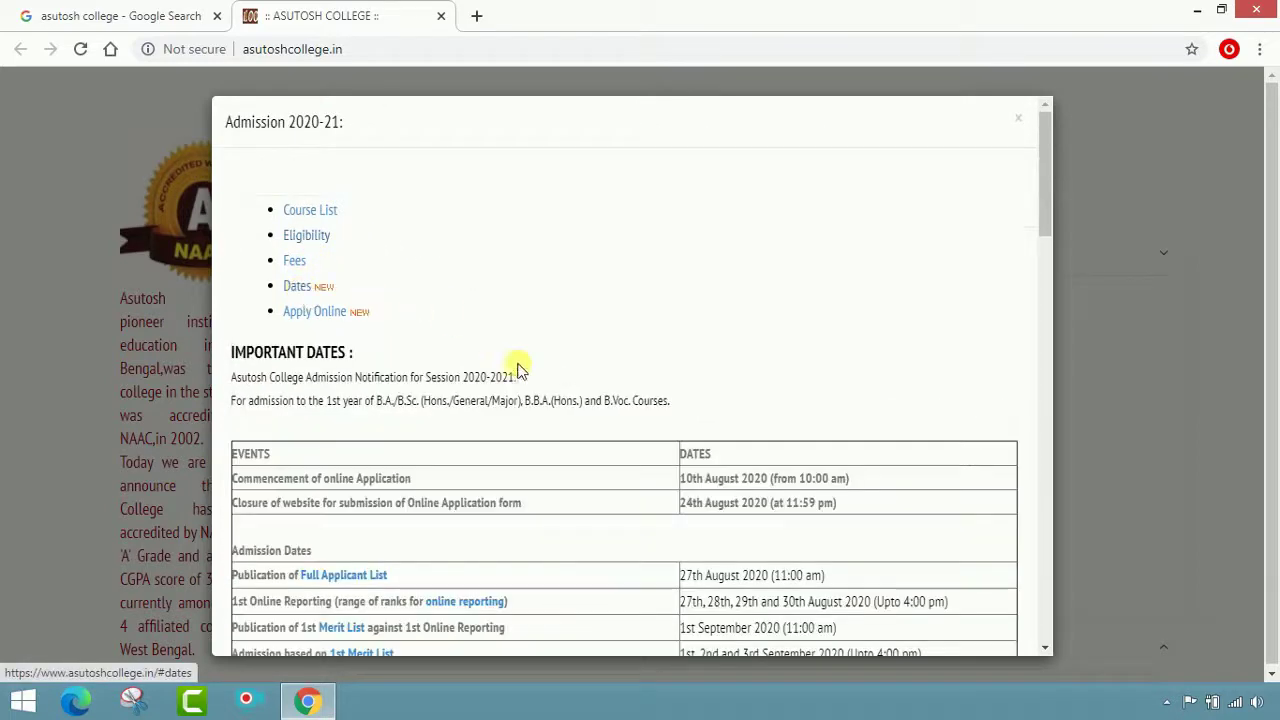
# Scroll through the online application instructions to the contact details and Rs. 200 fee-waiver note
pyautogui.scroll(-3, 1003, 469)
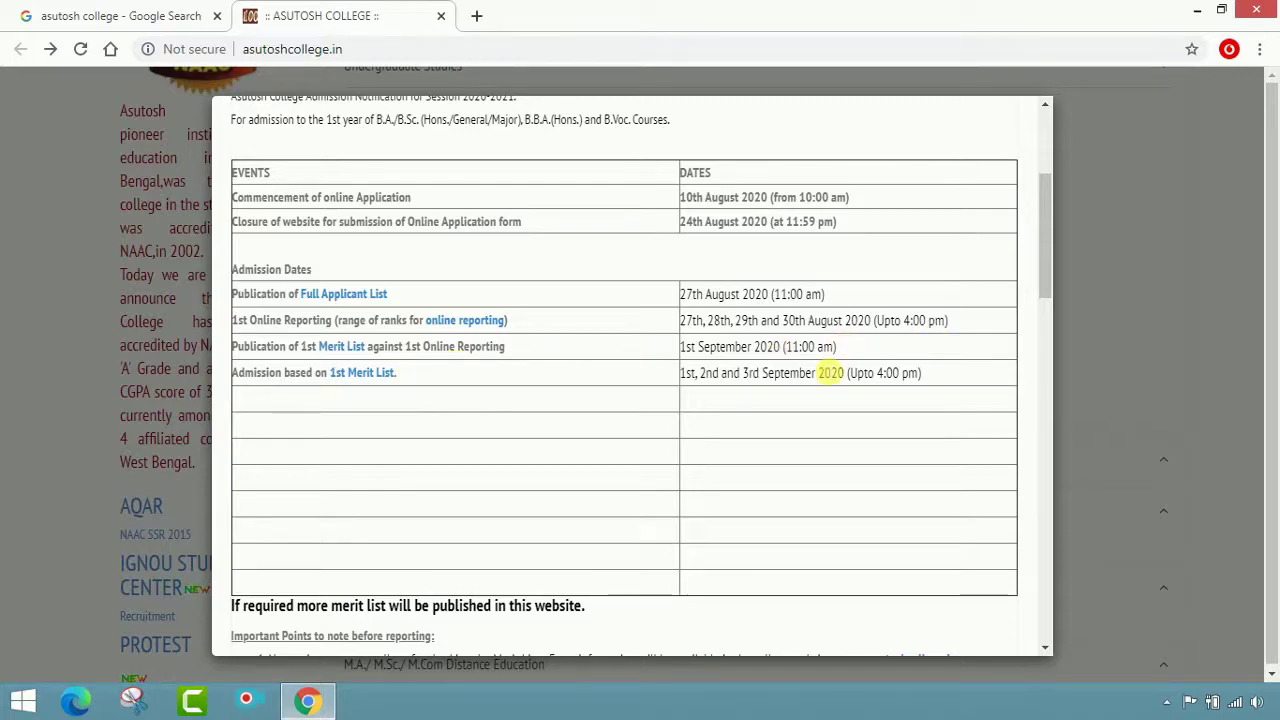
pyautogui.scroll(-3, 484, 387)
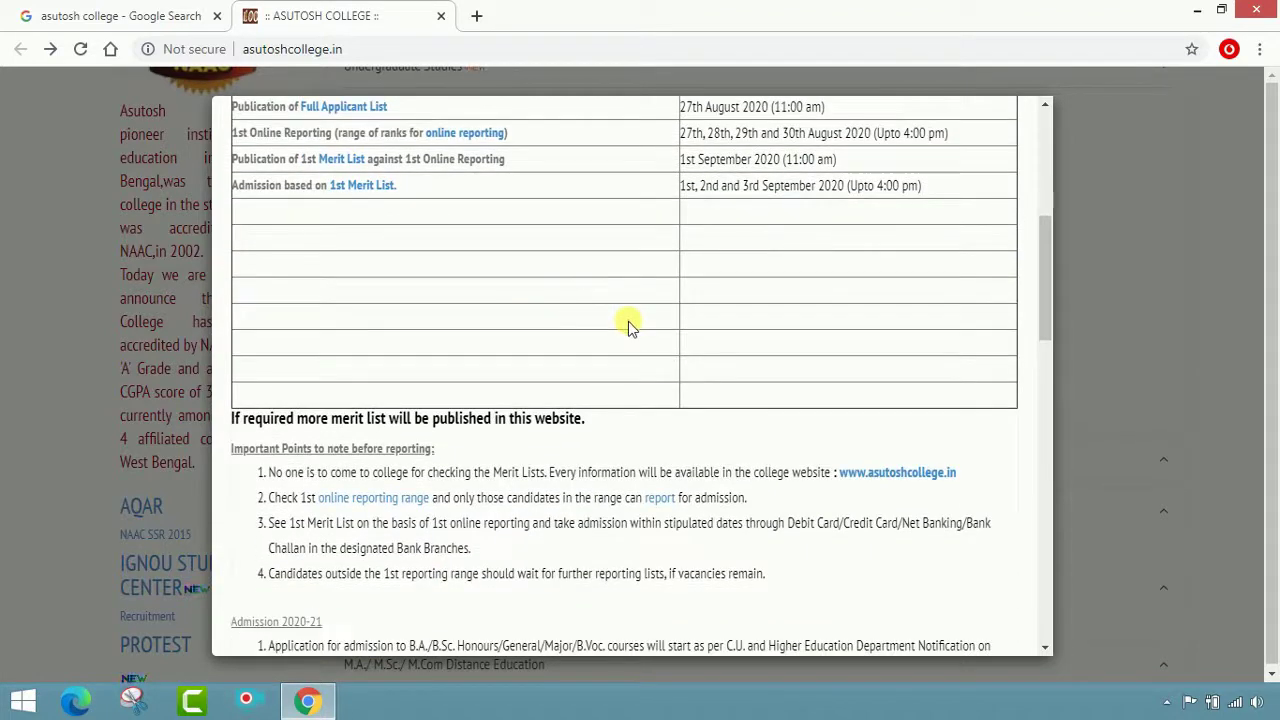
pyautogui.scroll(-2, 628, 321)
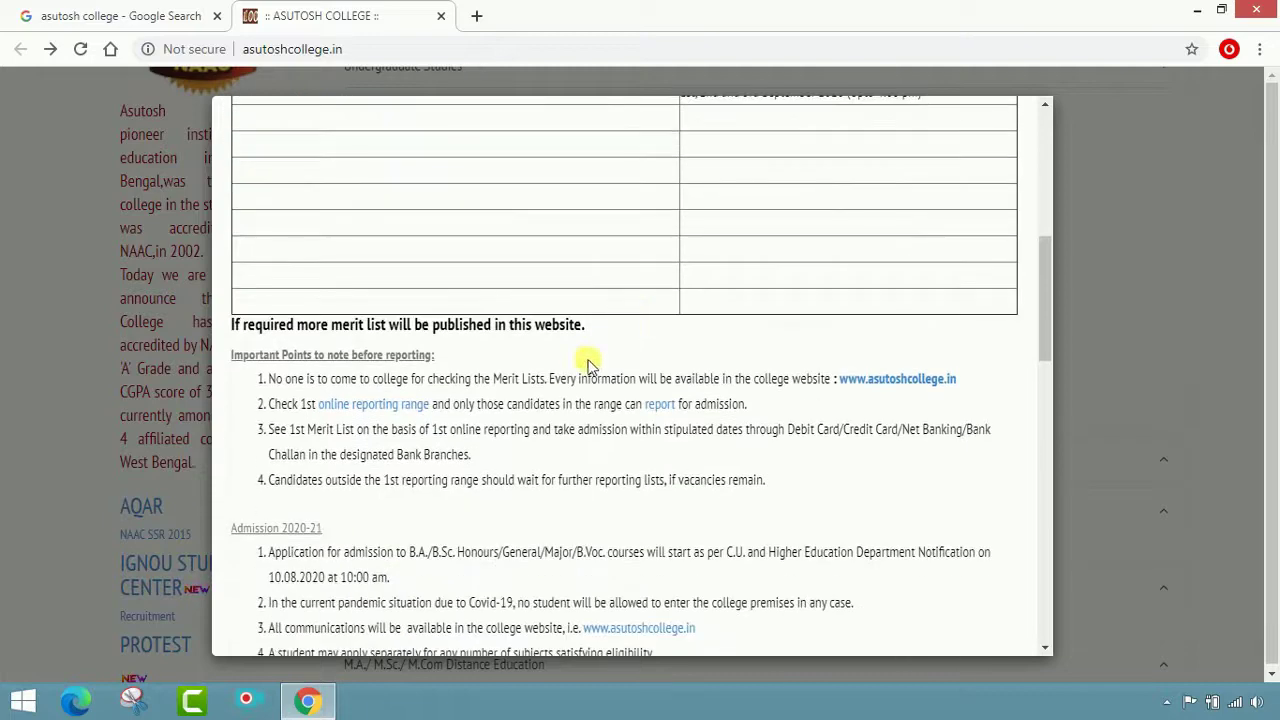
pyautogui.scroll(-2, 530, 375)
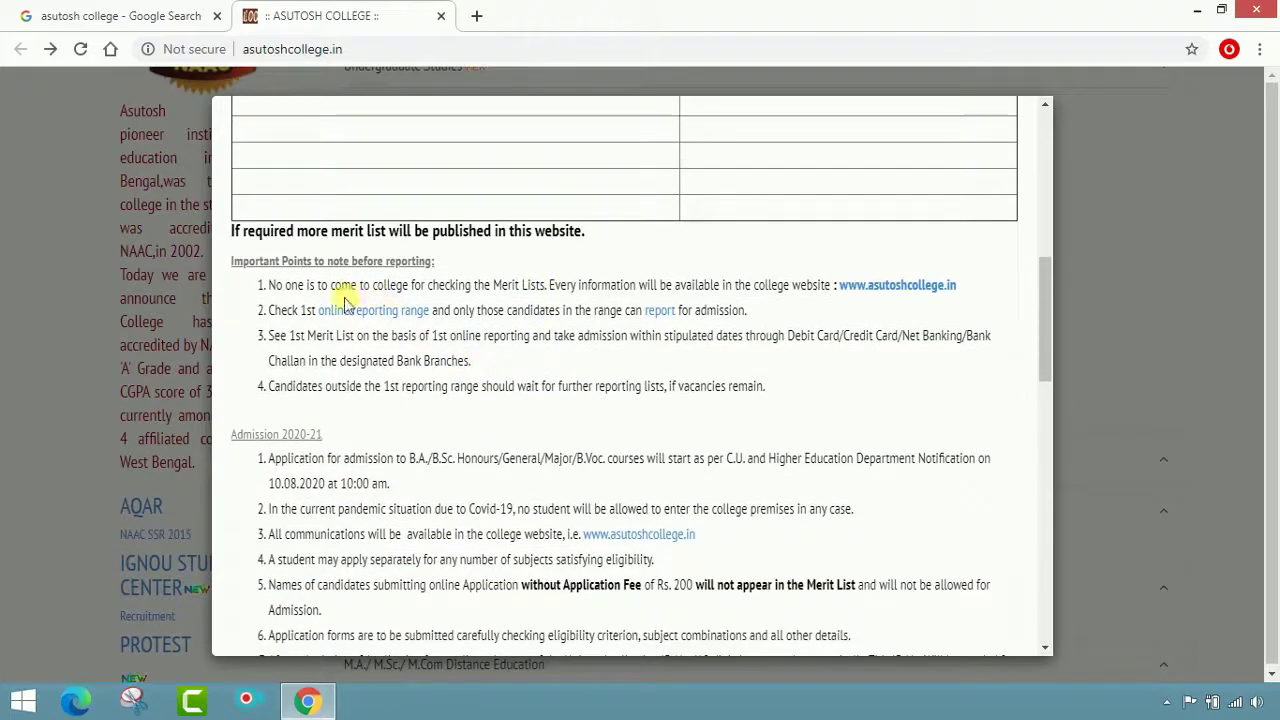
pyautogui.scroll(-1, 390, 385)
pyautogui.scroll(-3, 398, 400)
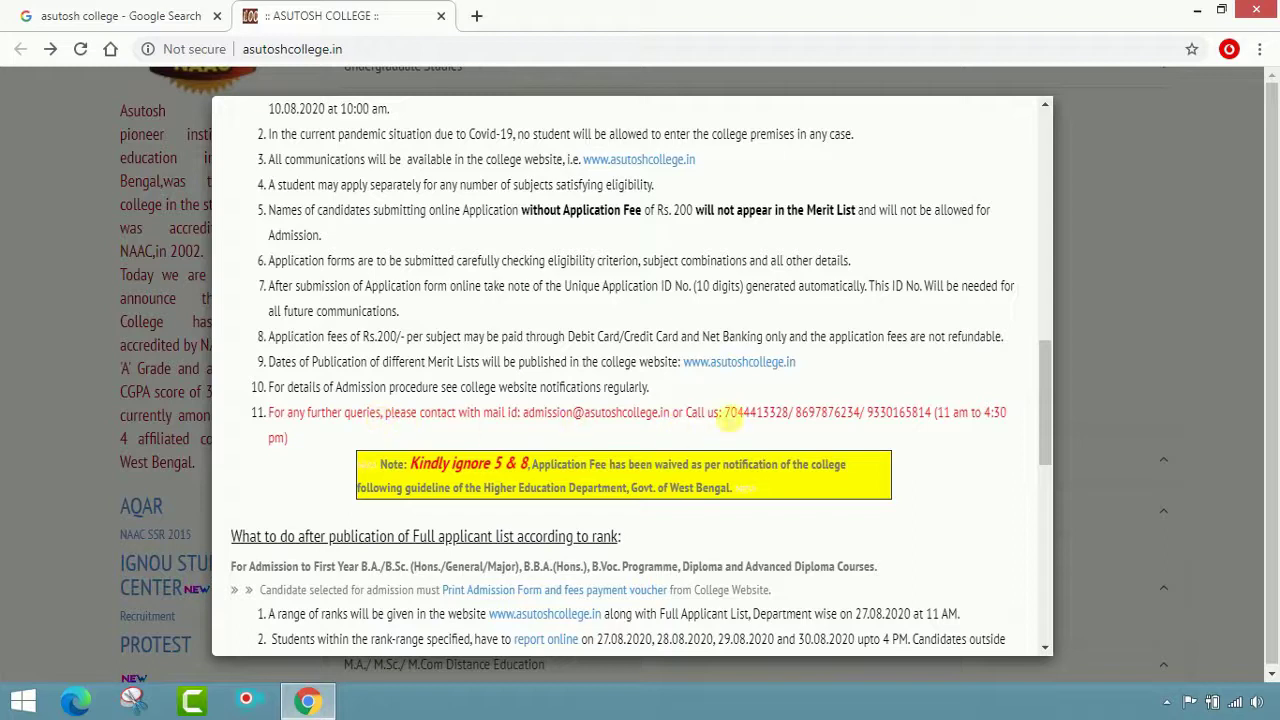
# Highlight the admission helpline phone numbers and contact email, then scroll back to the Important Dates table
pyautogui.moveTo(724, 415); pyautogui.dragTo(938, 426)
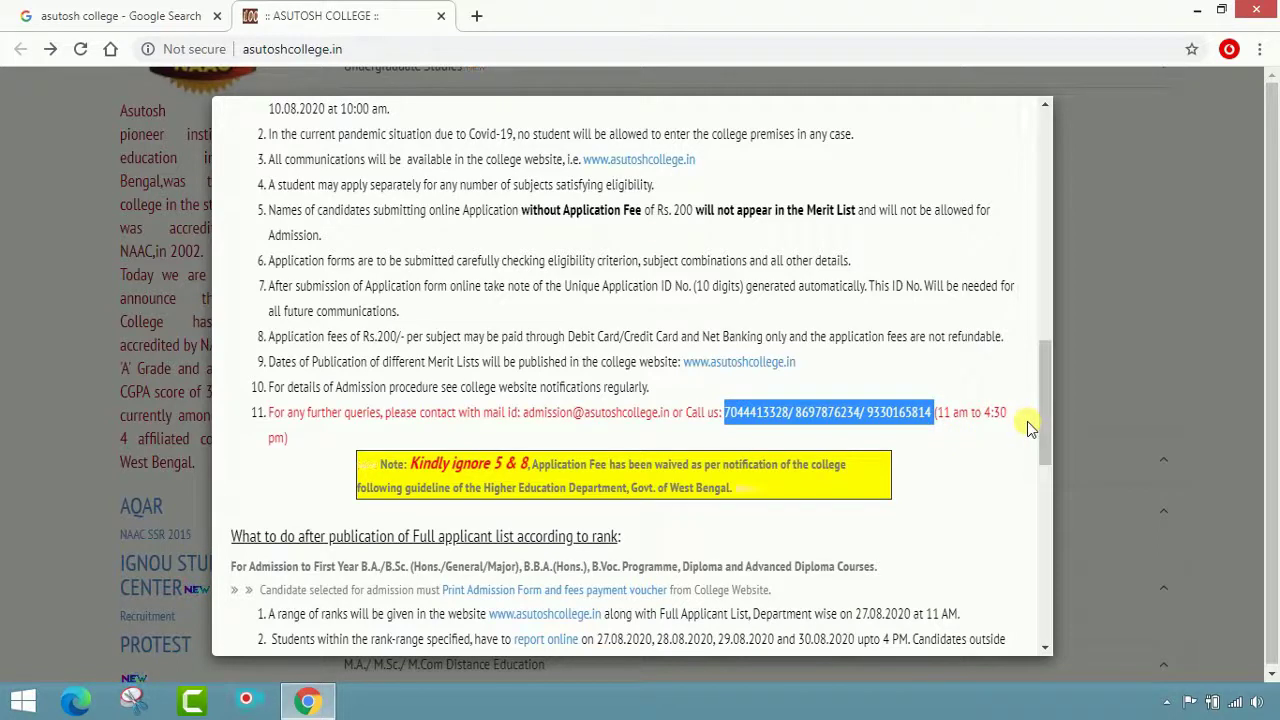
pyautogui.click(520, 414)
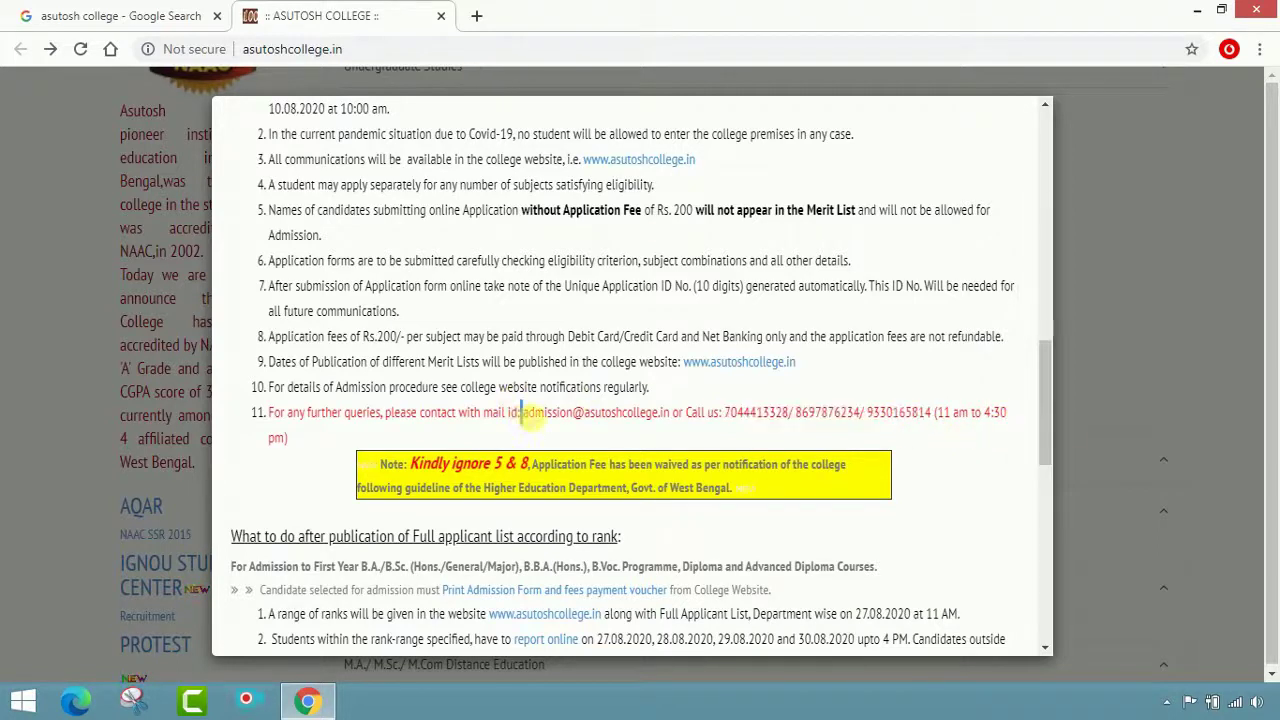
pyautogui.moveTo(520, 414); pyautogui.dragTo(670, 414)
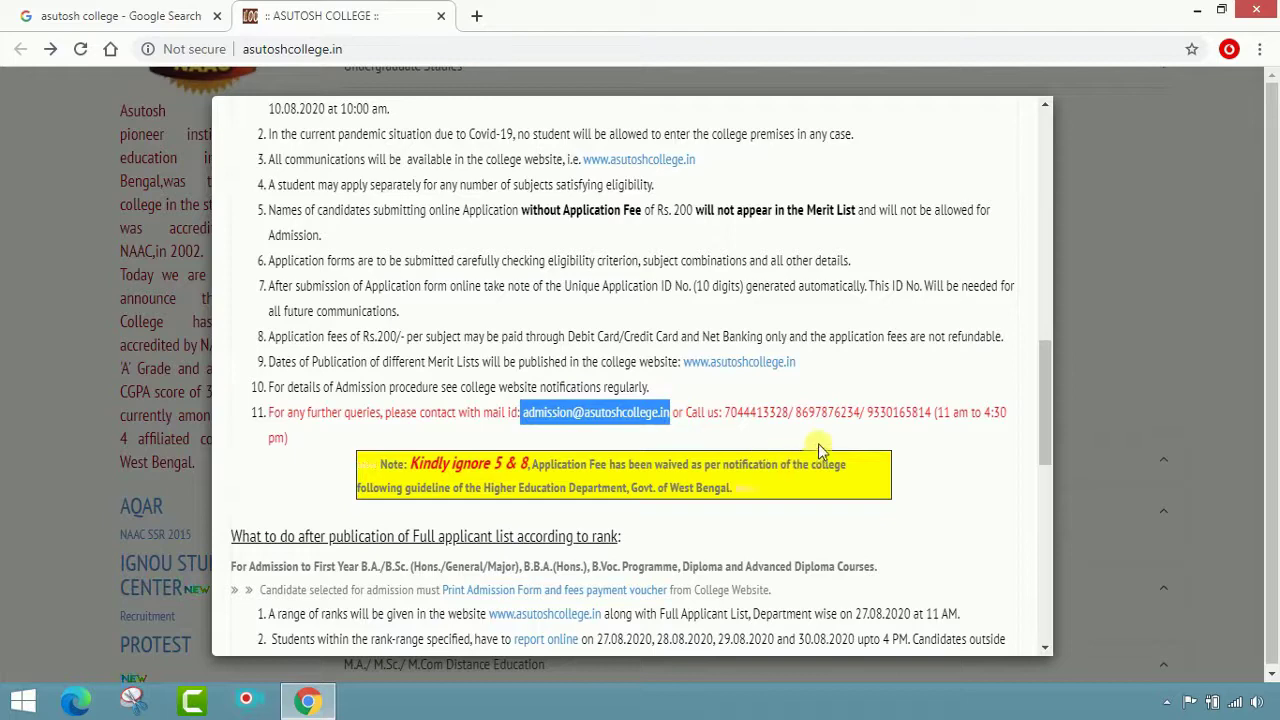
pyautogui.scroll(-2, 822, 445)
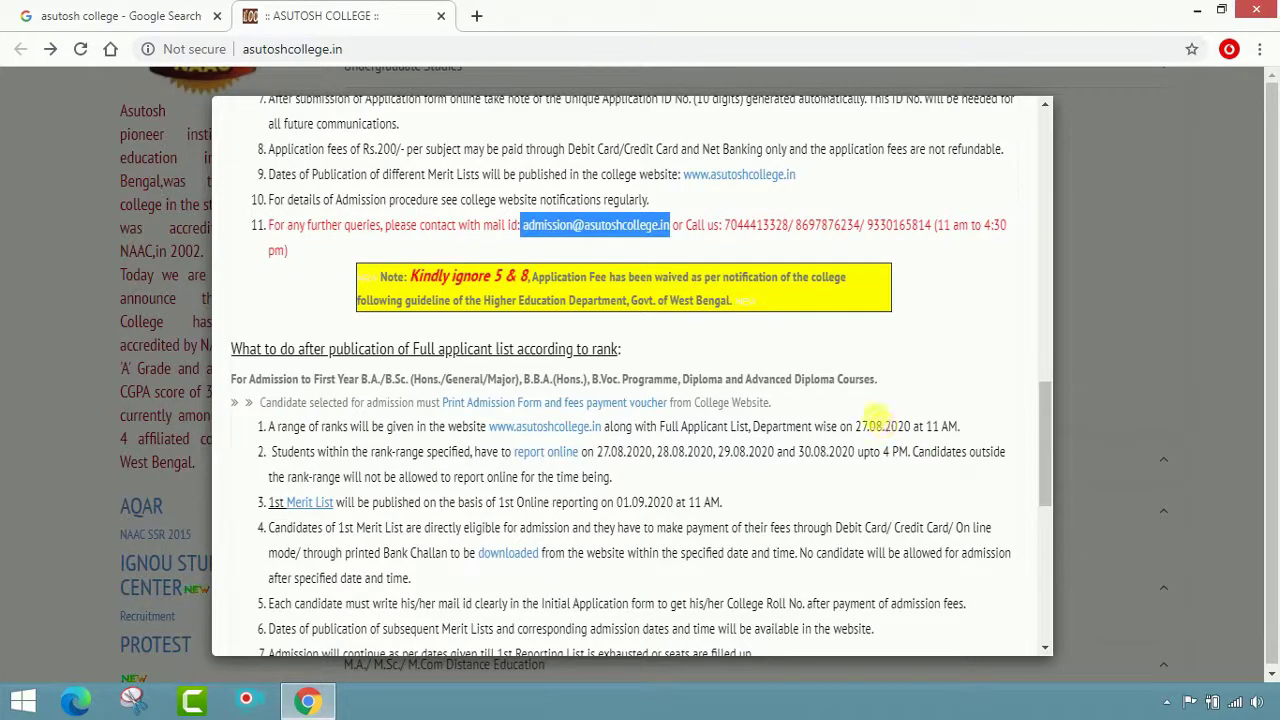
pyautogui.scroll(5, 880, 430)
pyautogui.scroll(10, 860, 445)
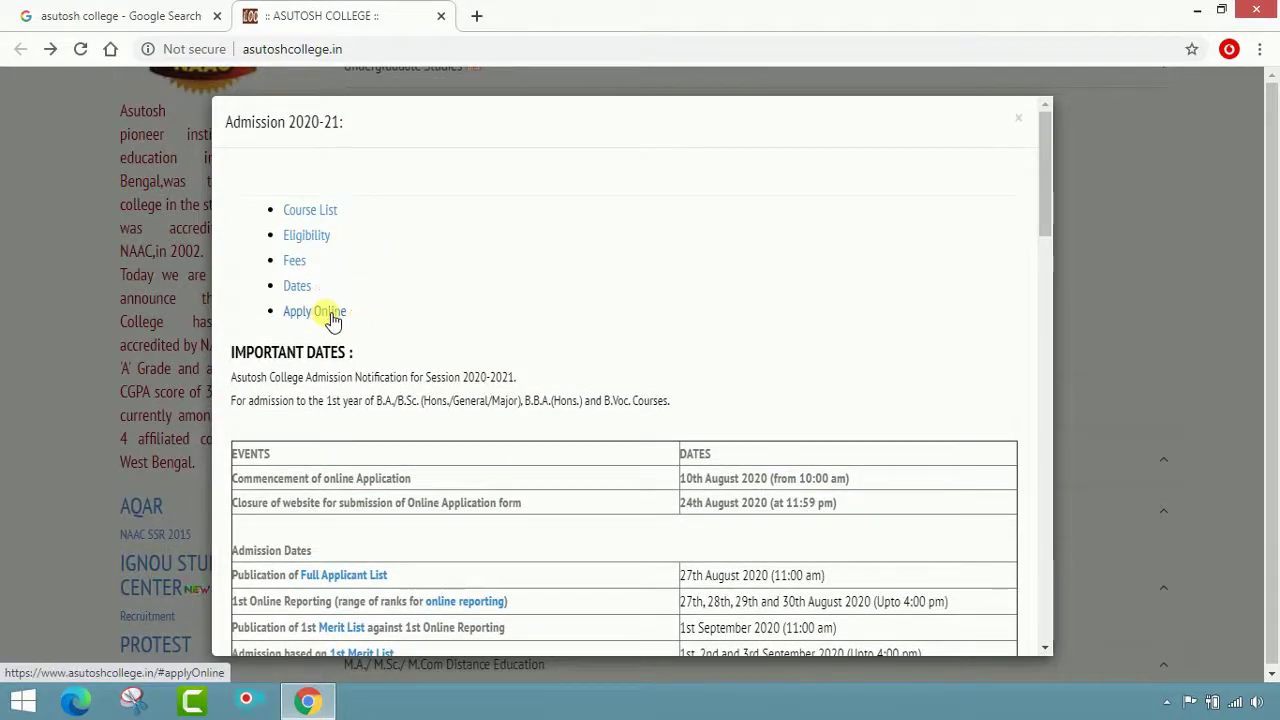
pyautogui.scroll(3, 325, 321)
# Show the online application section and open the Online Application 2020 form from 'Apply Online'
pyautogui.click(320, 313)
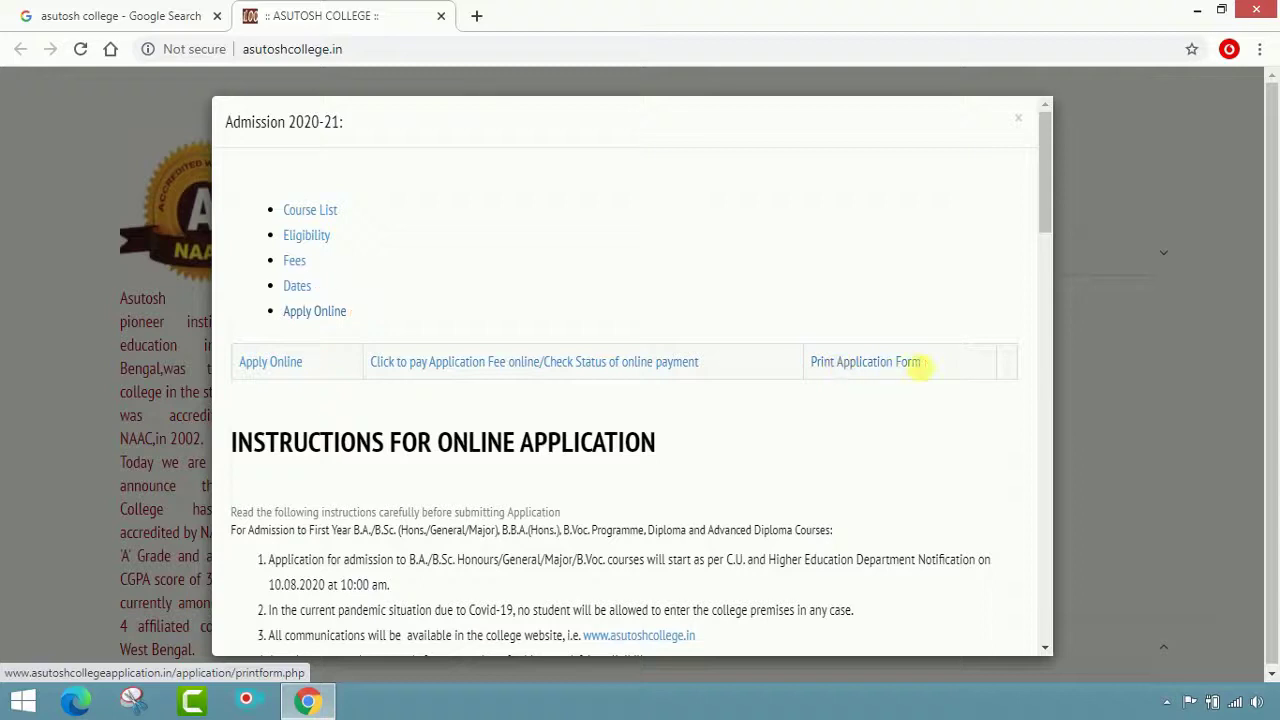
pyautogui.click(270, 364)
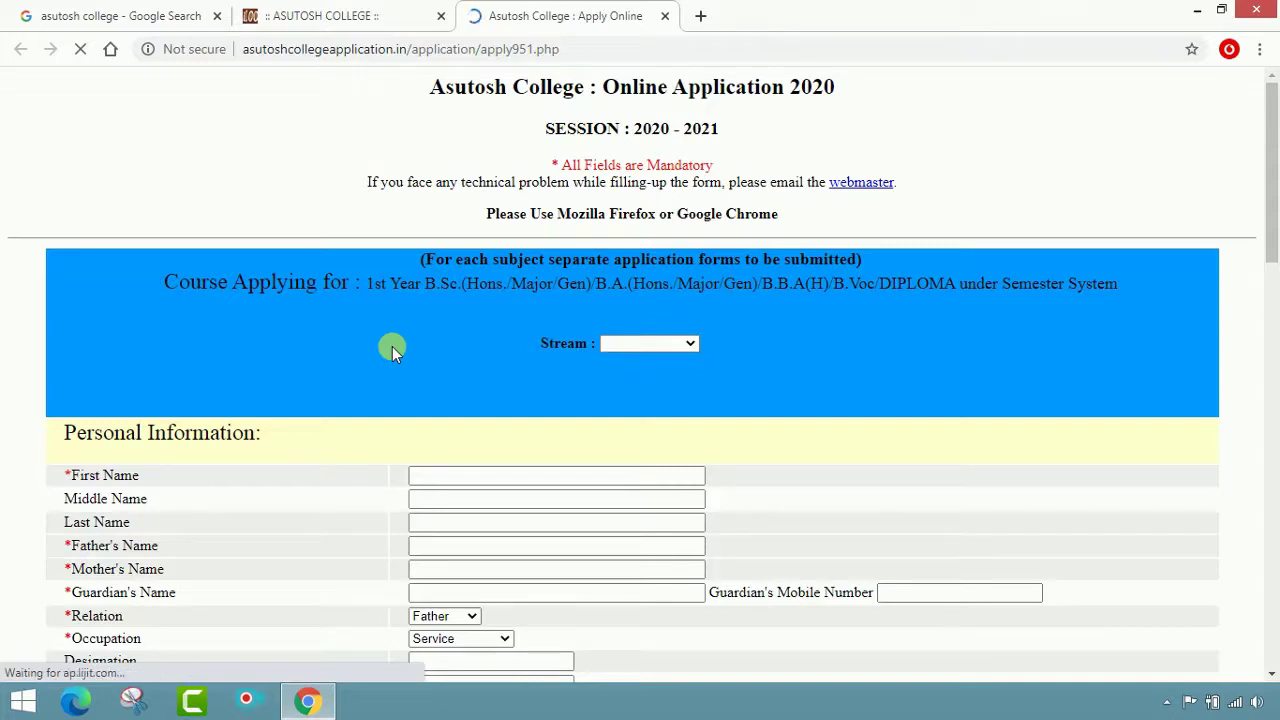
# Scroll down the still-blank Online Application 2020 form
pyautogui.scroll(-1, 710, 328)
# Pick stream B.A. HONS., combination ENGLISH (HONS.) + HISTORY AND SOCIOLOGY, and COMMUNICATIVE ENGLISH for AECC-1
pyautogui.scroll(-1, 710, 328)
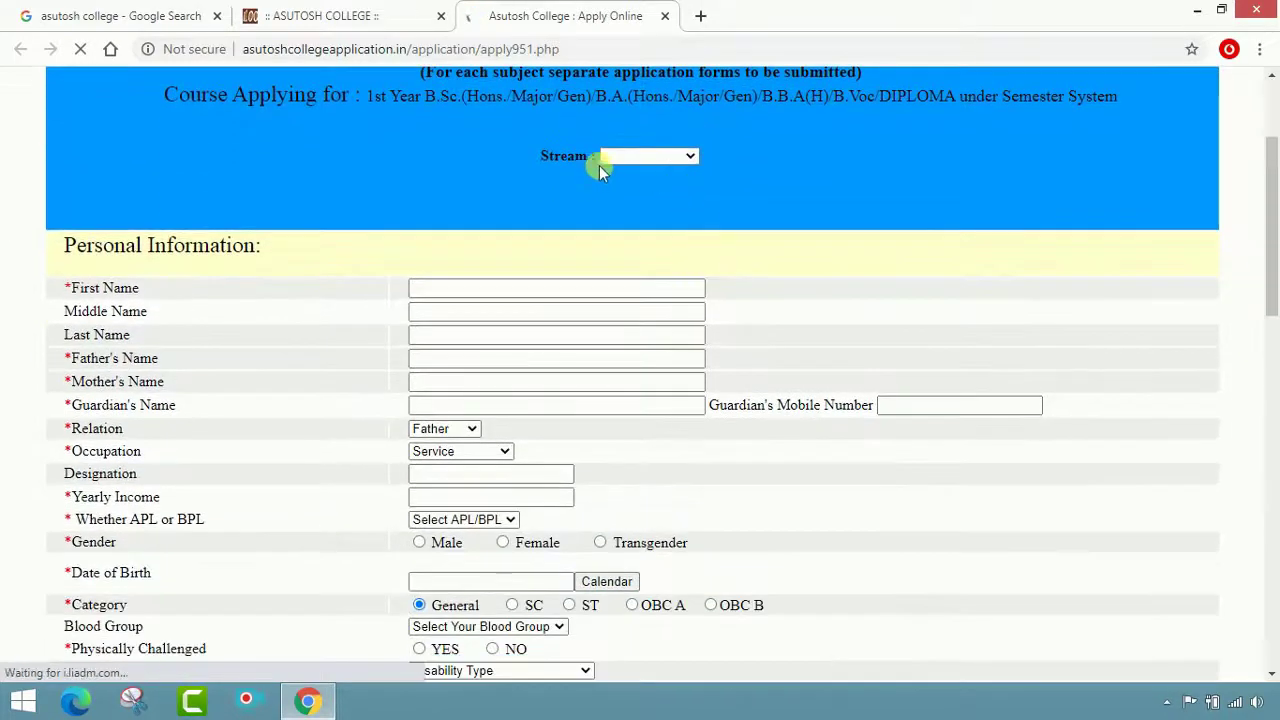
pyautogui.click(691, 156)
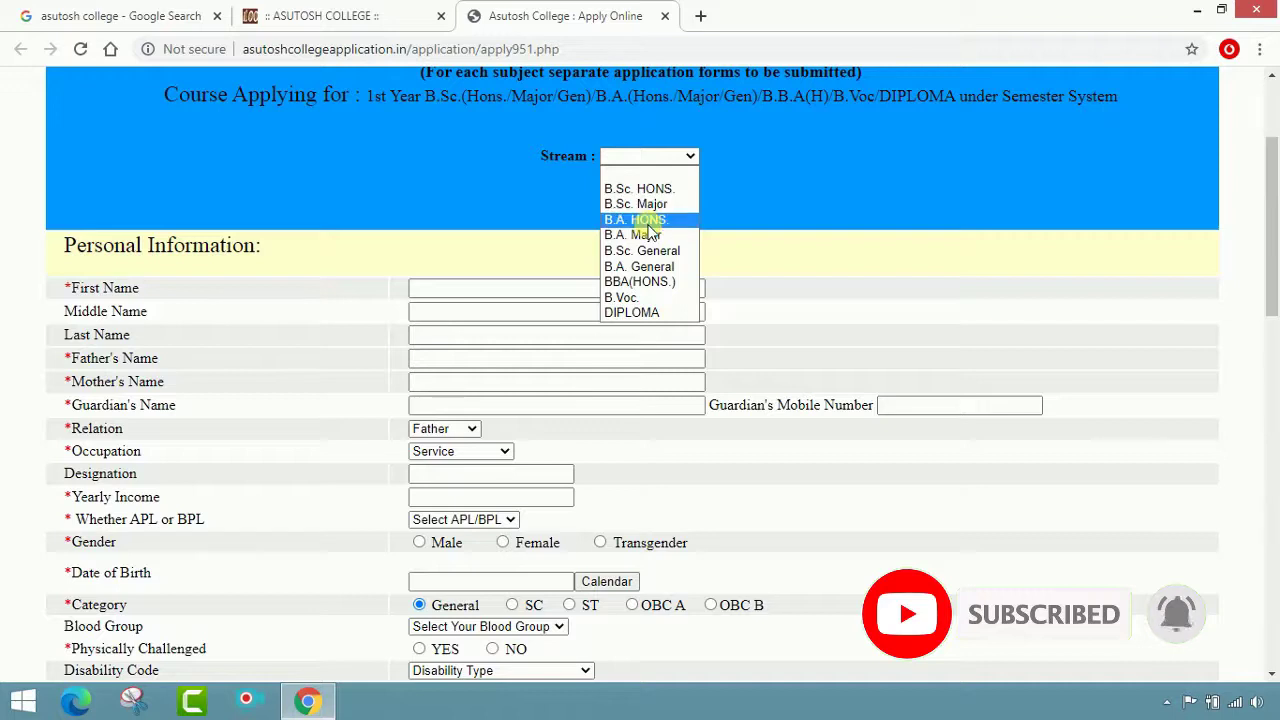
pyautogui.click(649, 221)
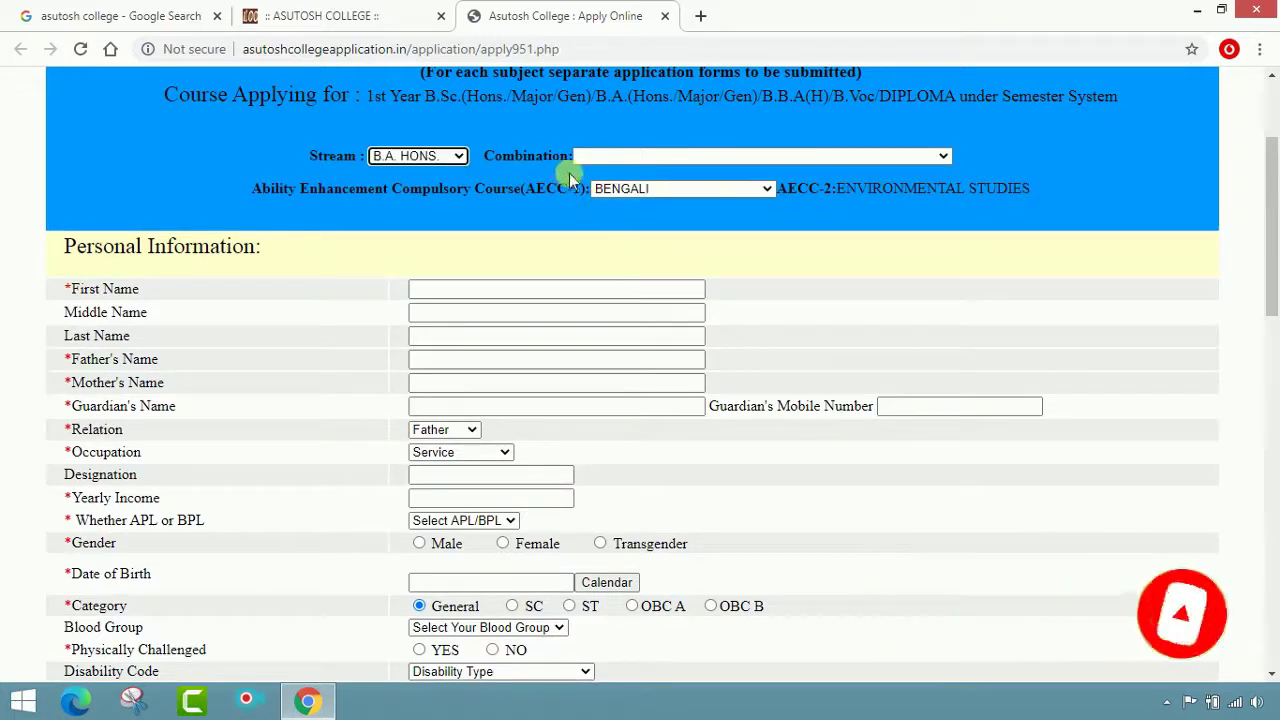
pyautogui.click(943, 155)
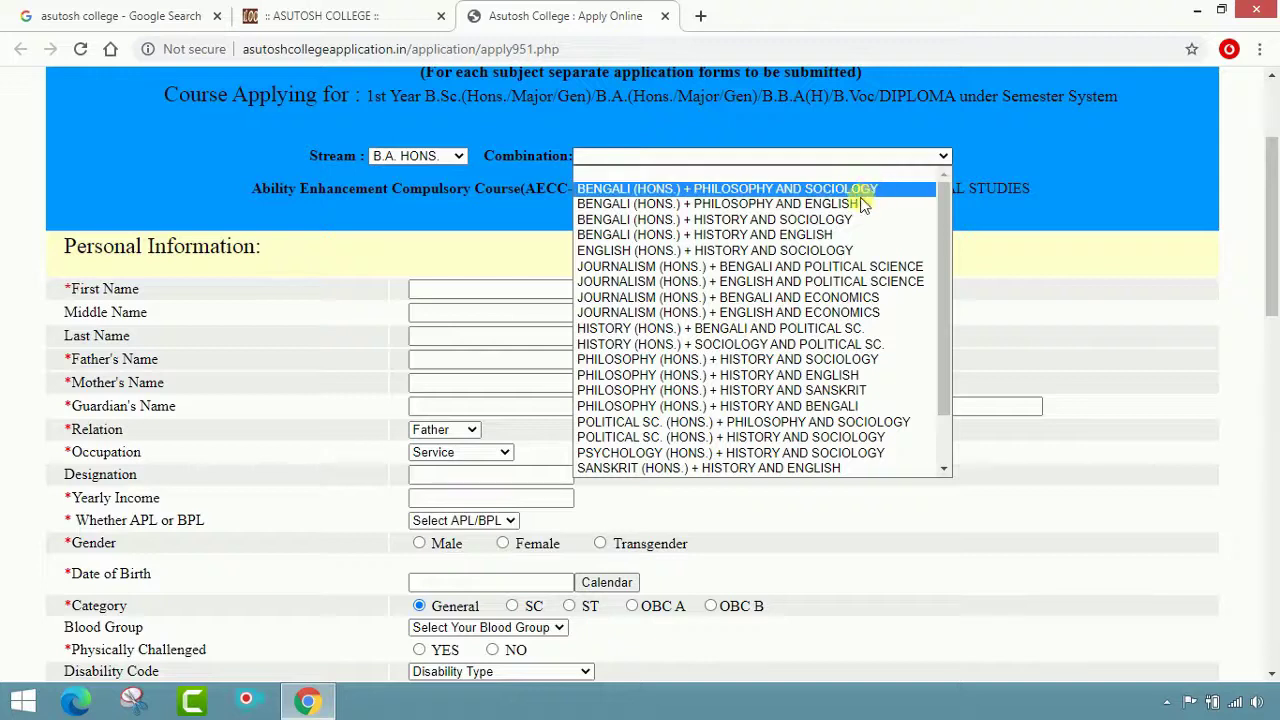
pyautogui.click(815, 252)
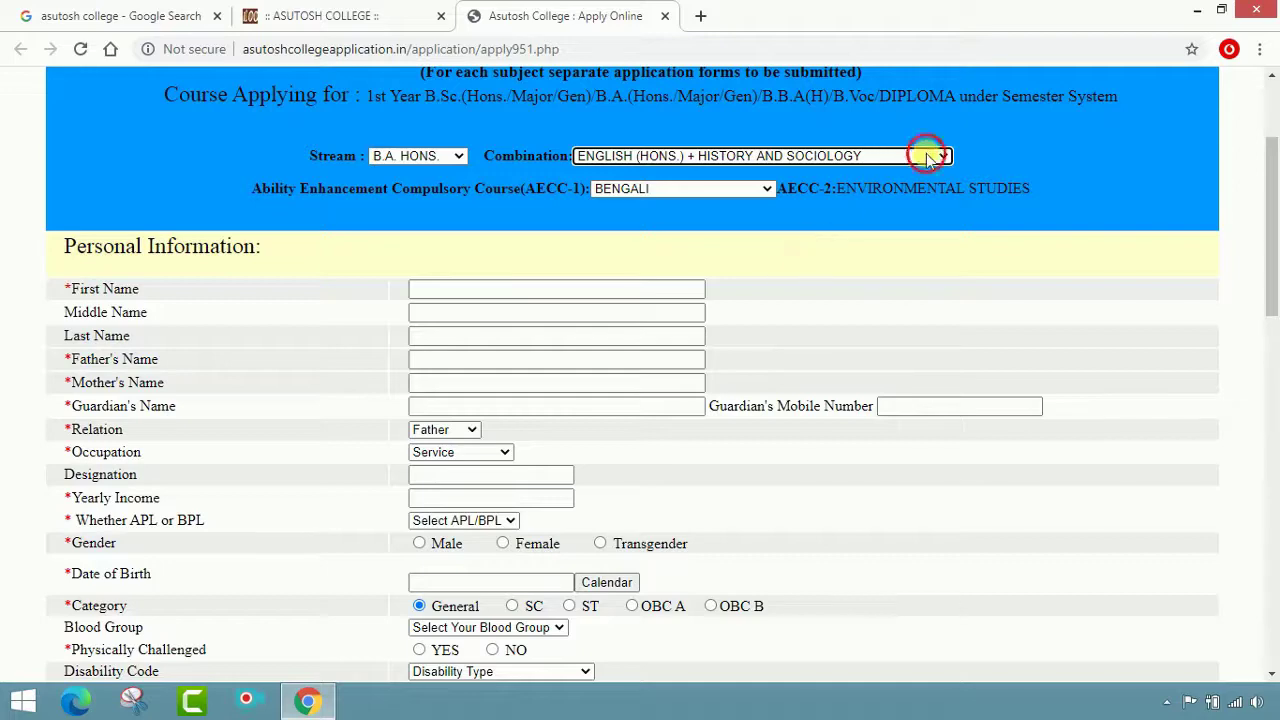
pyautogui.click(933, 157)
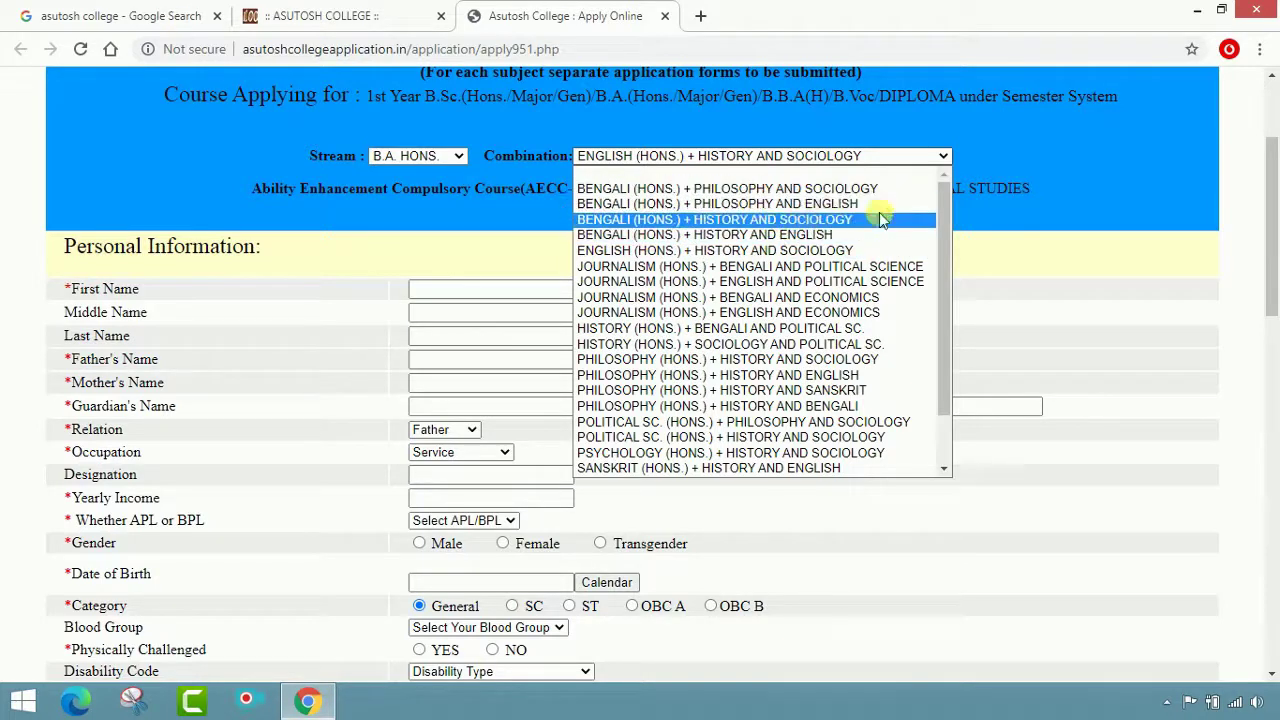
pyautogui.click(836, 250)
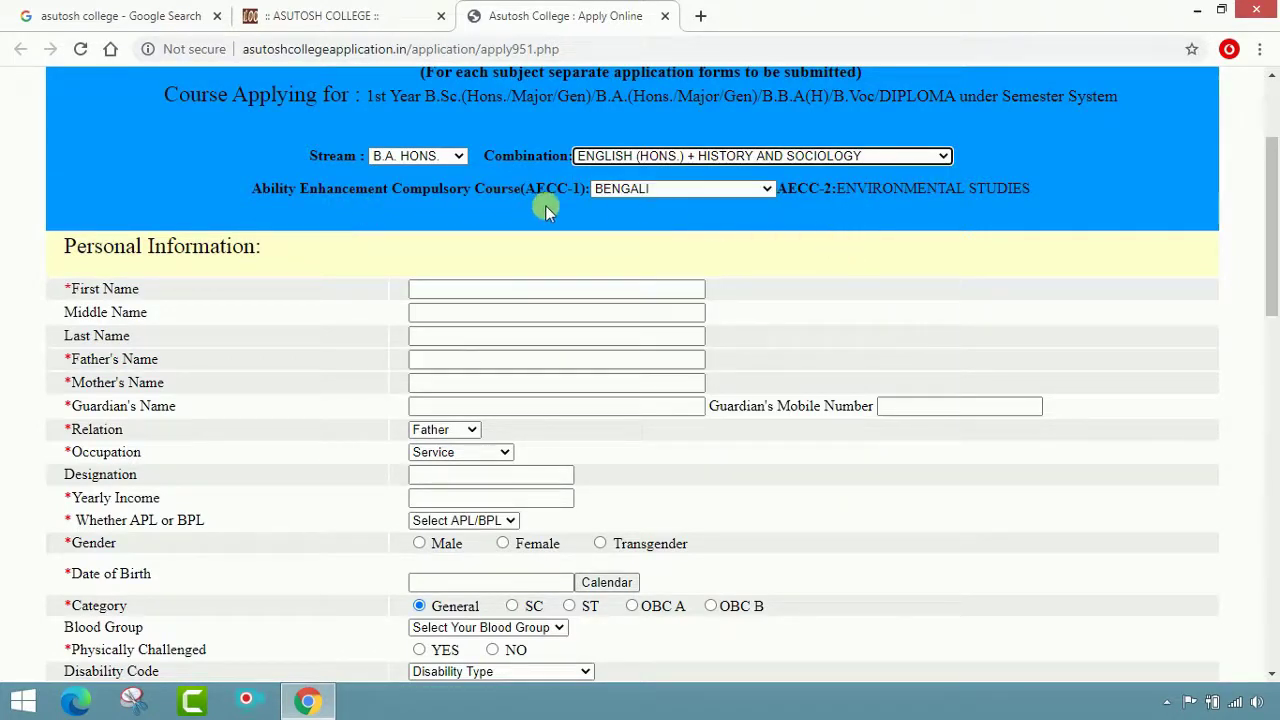
pyautogui.click(765, 188)
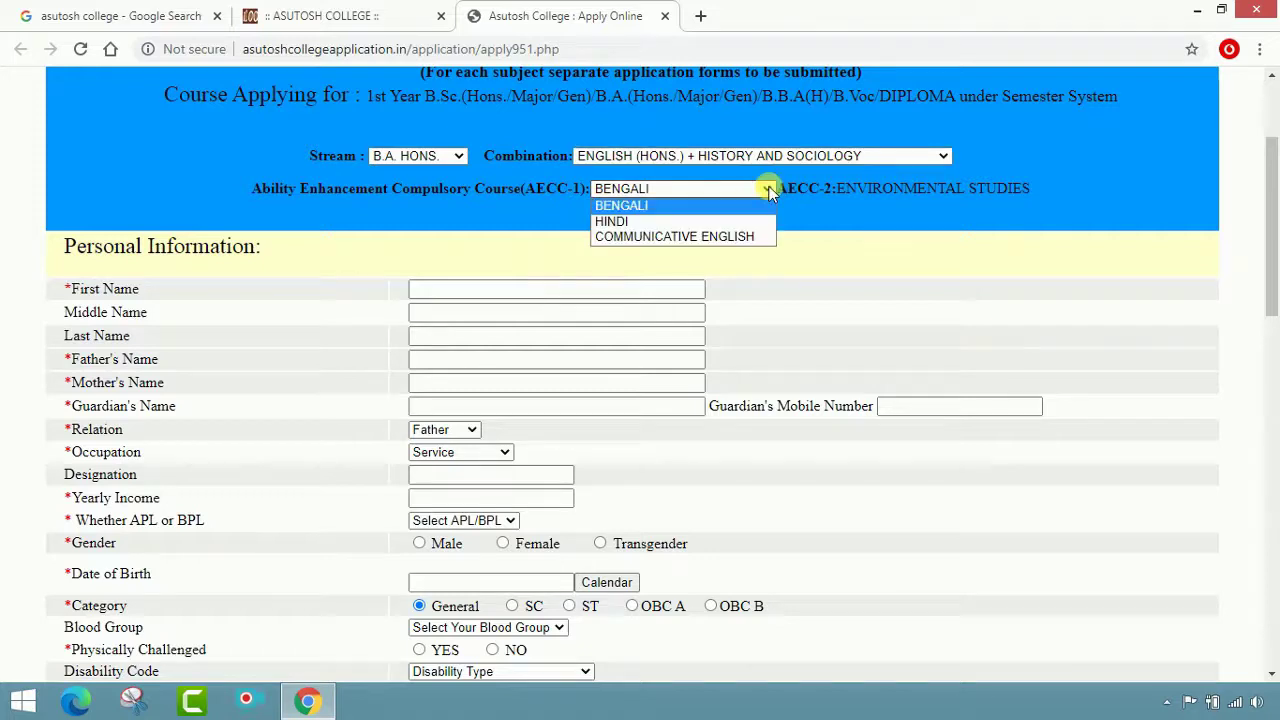
pyautogui.click(716, 237)
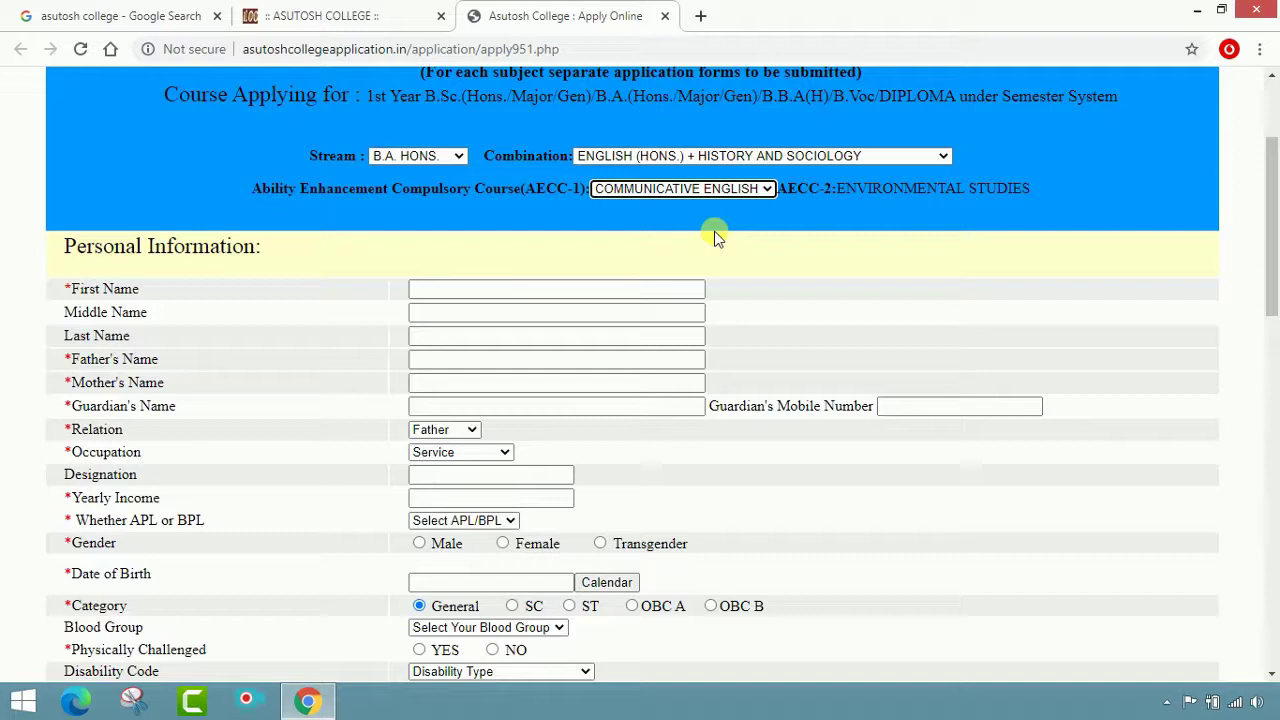
pyautogui.scroll(-1, 716, 237)
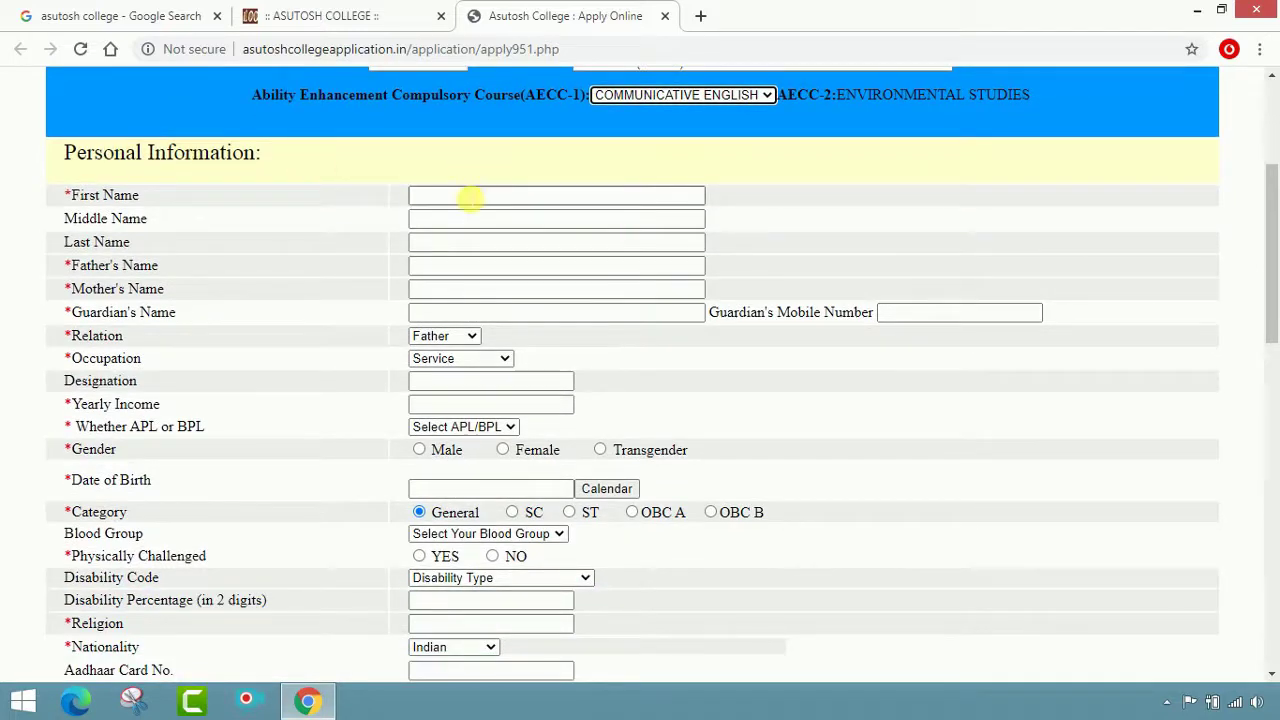
# Enter the applicant's first name and last name in Personal Information
pyautogui.click(470, 198)
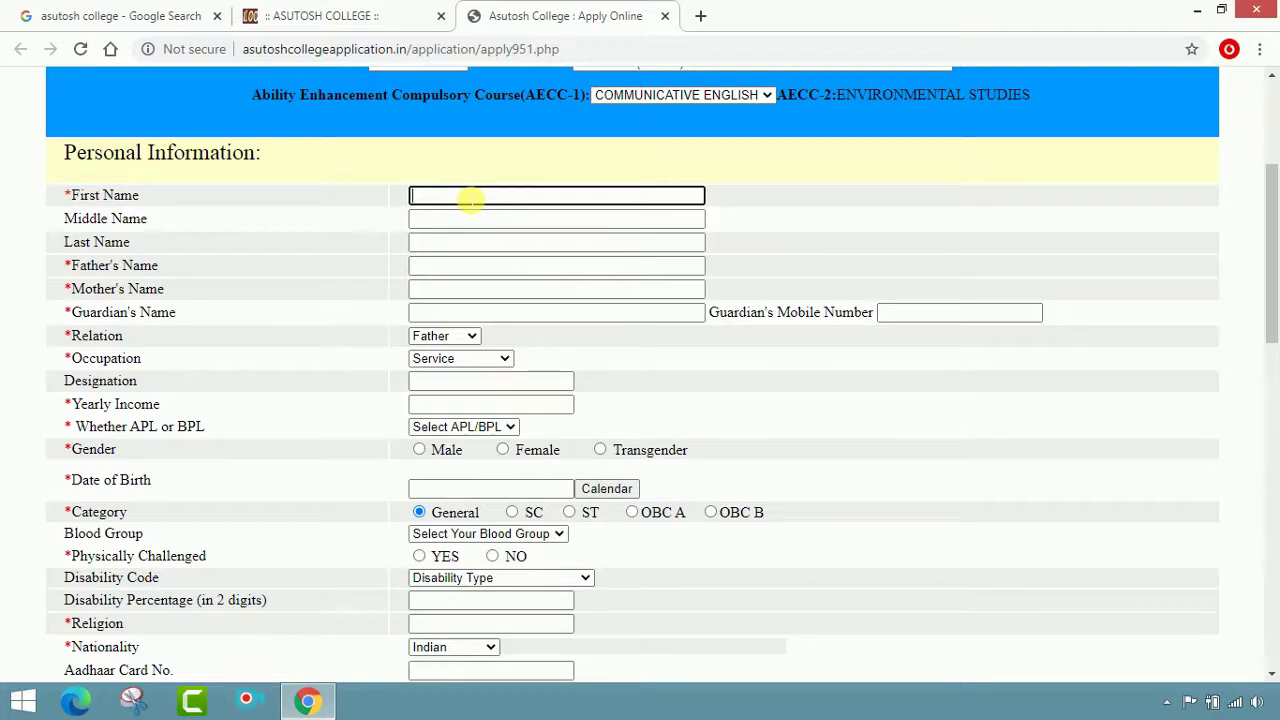
pyautogui.write('HABIBUR')
pyautogui.click(488, 219)
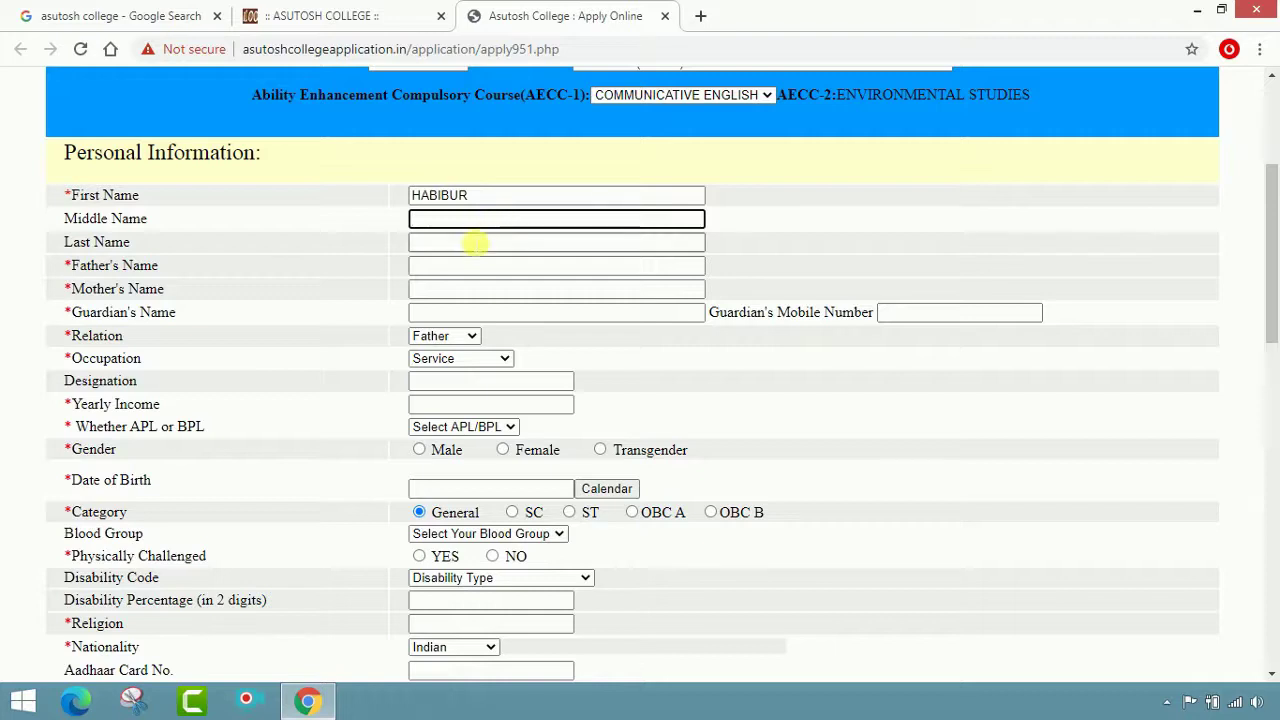
pyautogui.click(476, 246)
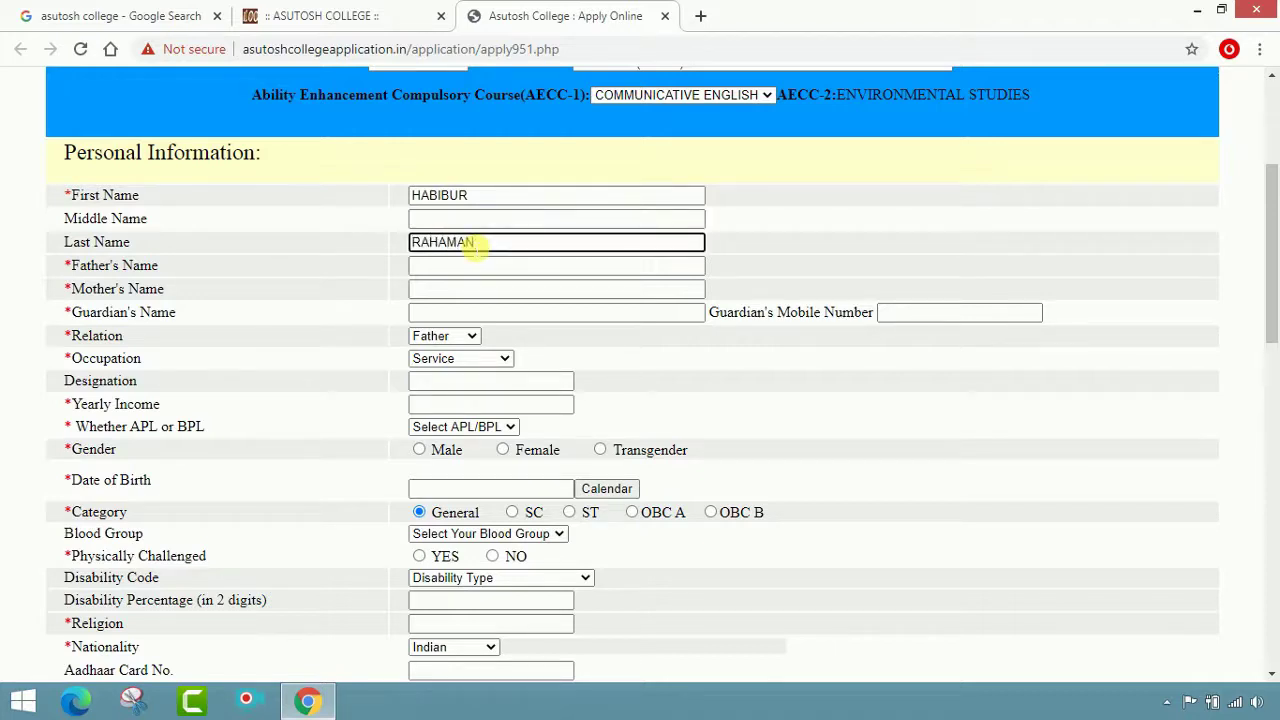
# Fill in the father's, mother's and guardian's names and begin the guardian's mobile number
pyautogui.click(480, 270)
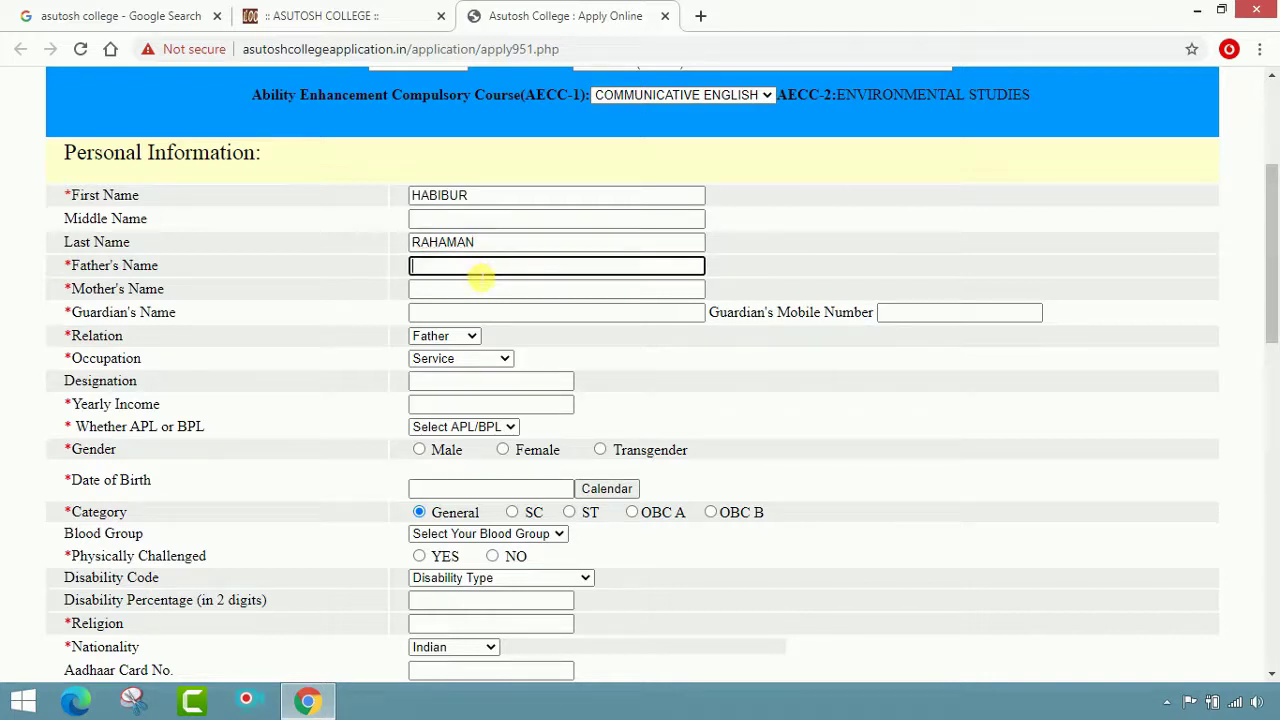
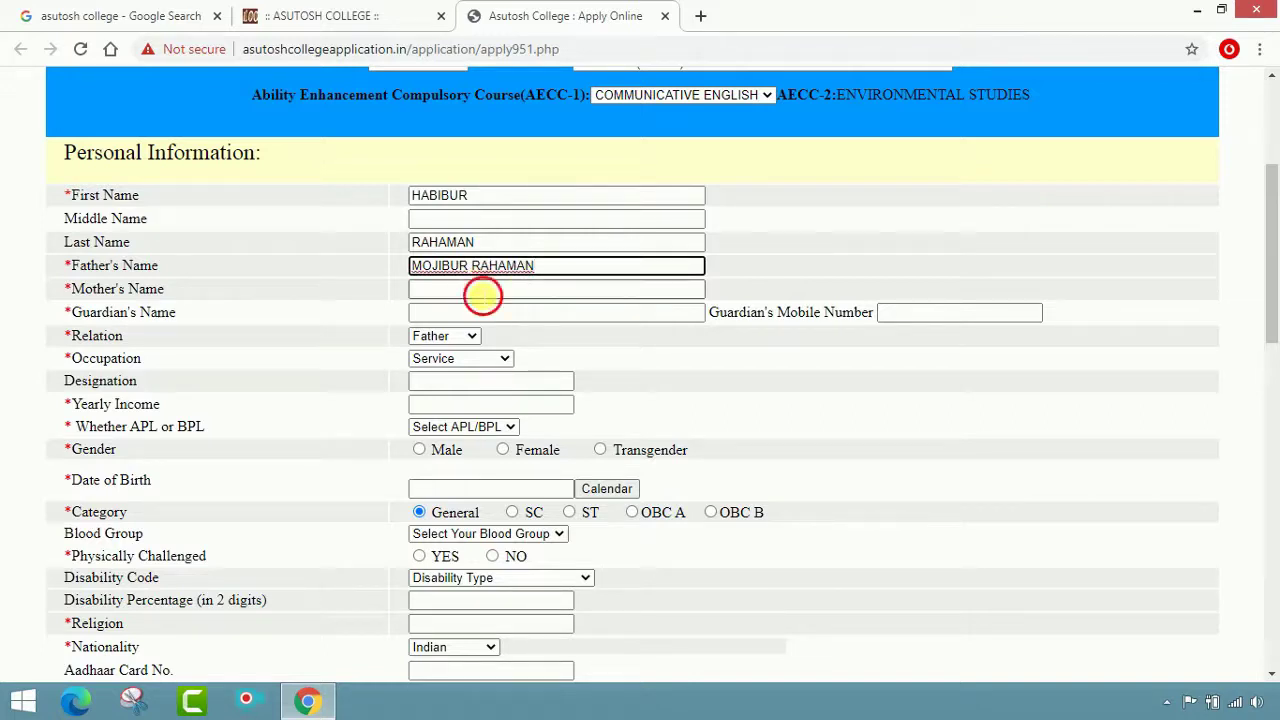
pyautogui.click(481, 291)
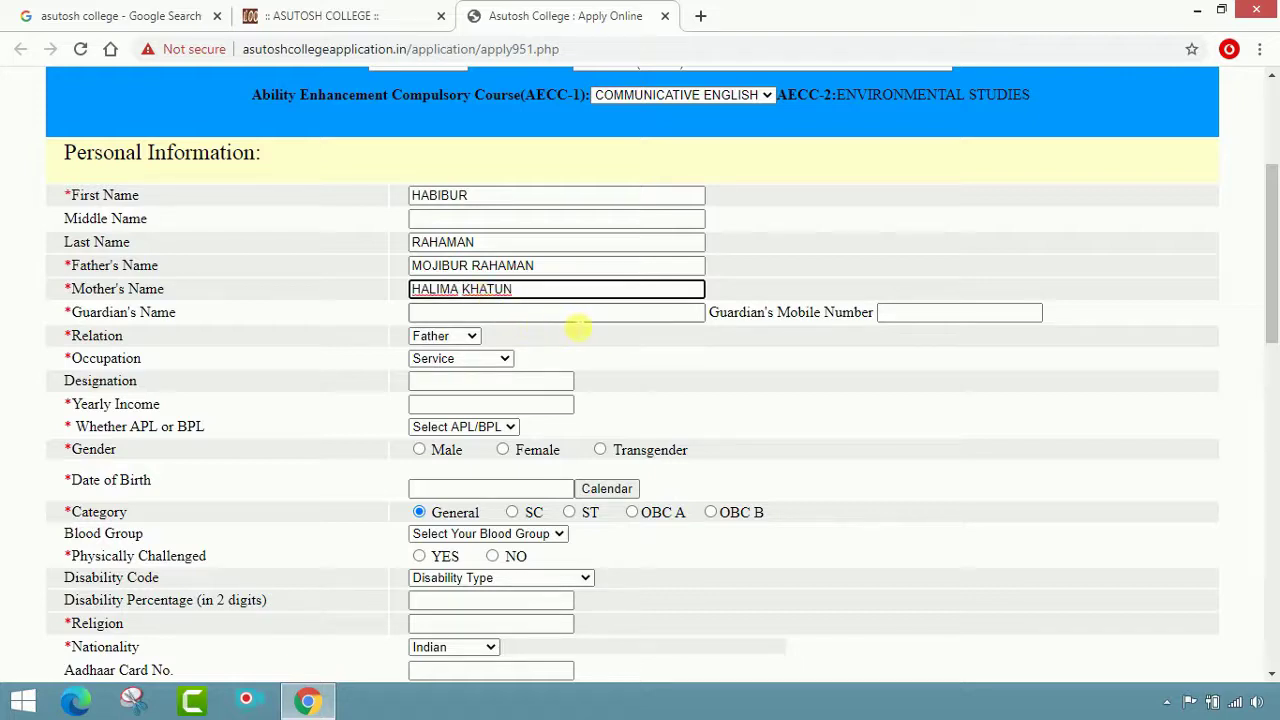
pyautogui.click(578, 326)
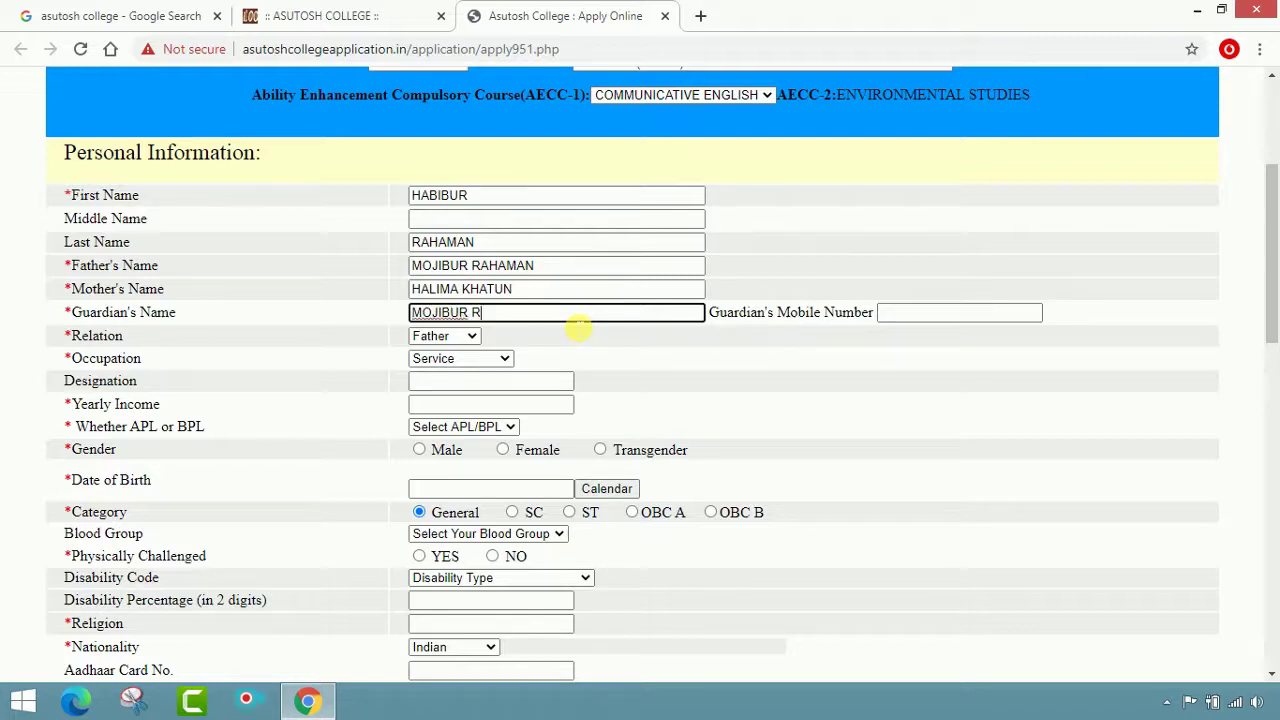
pyautogui.click(898, 316)
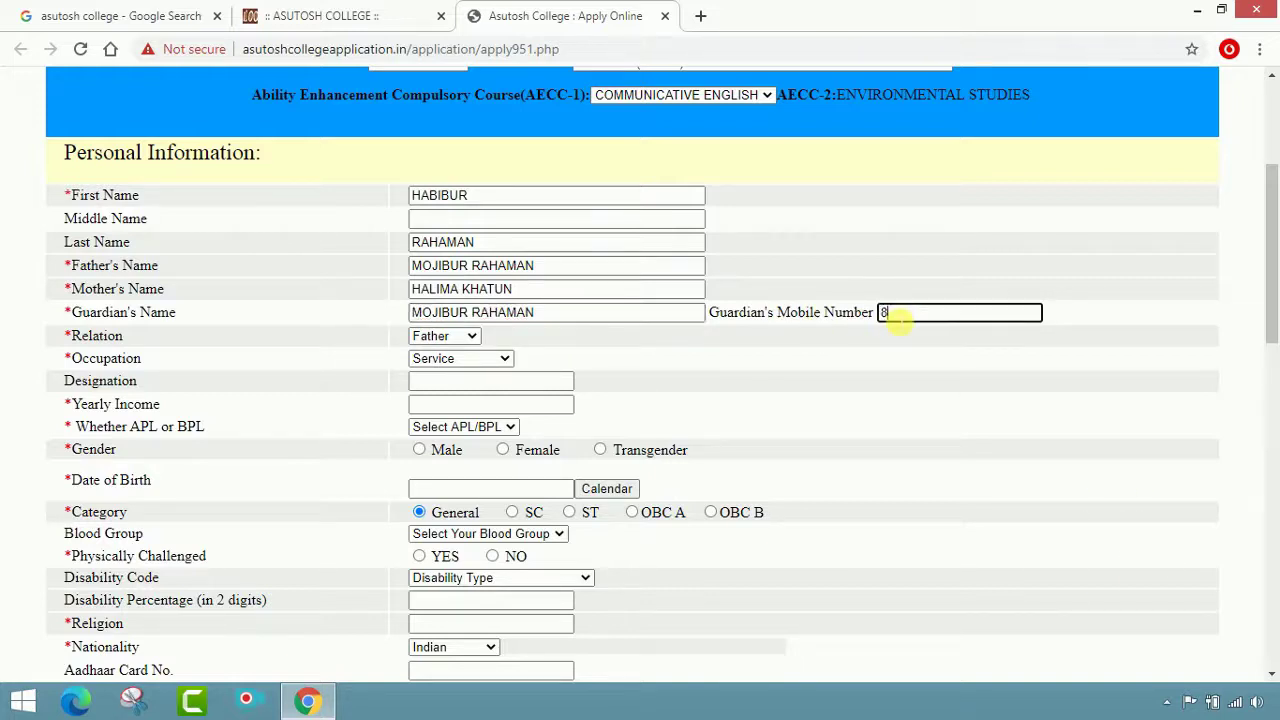
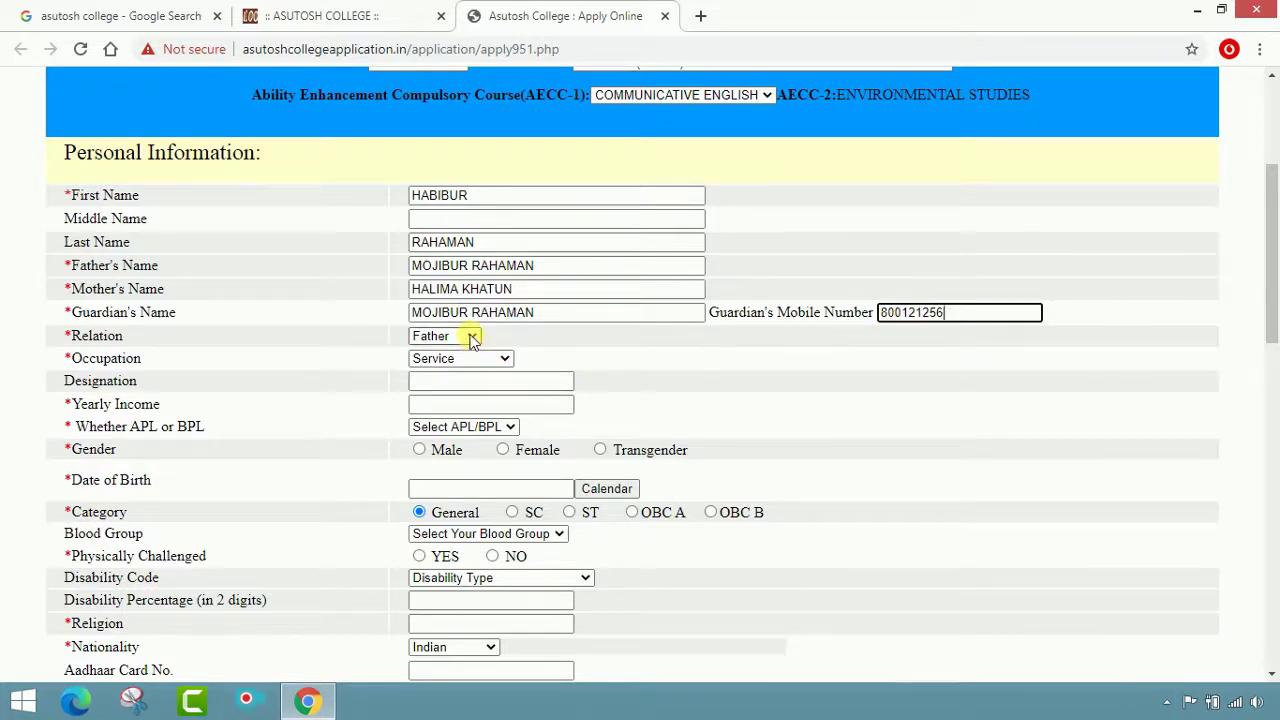
# Keep Father as the guardian relation and set the occupation to Self Employed
pyautogui.click(470, 338)
pyautogui.click(462, 355)
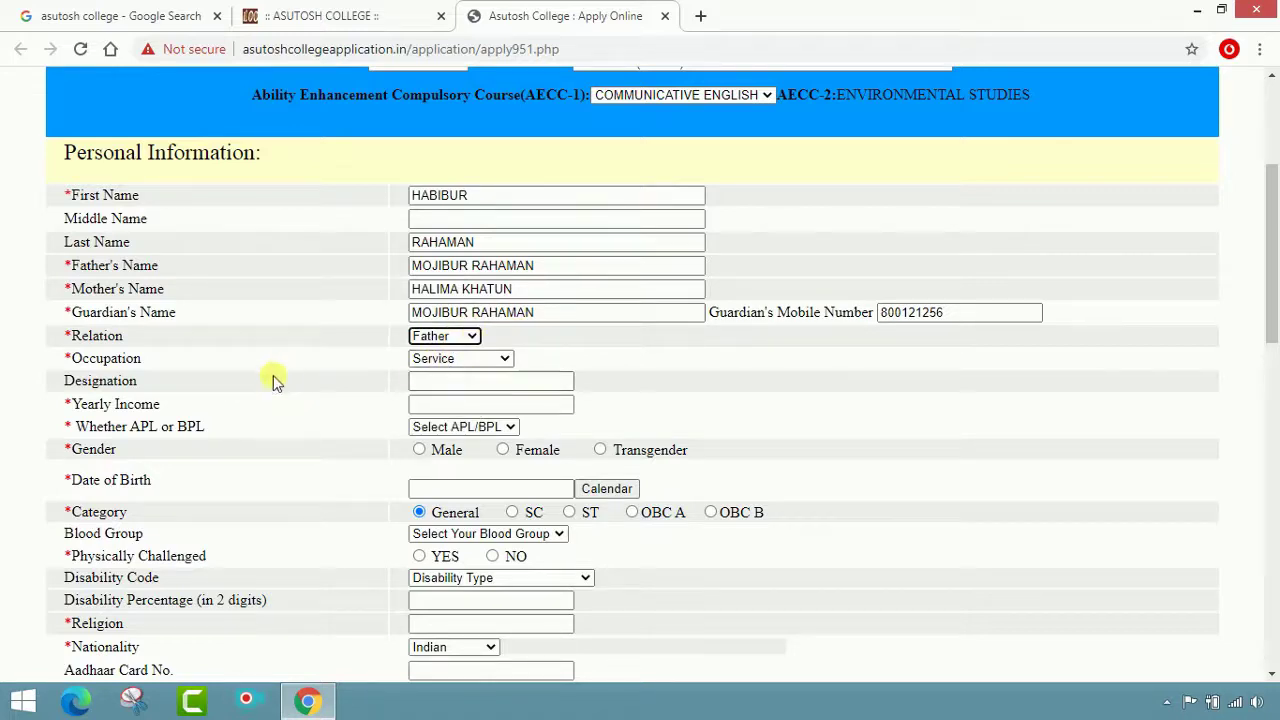
pyautogui.click(505, 360)
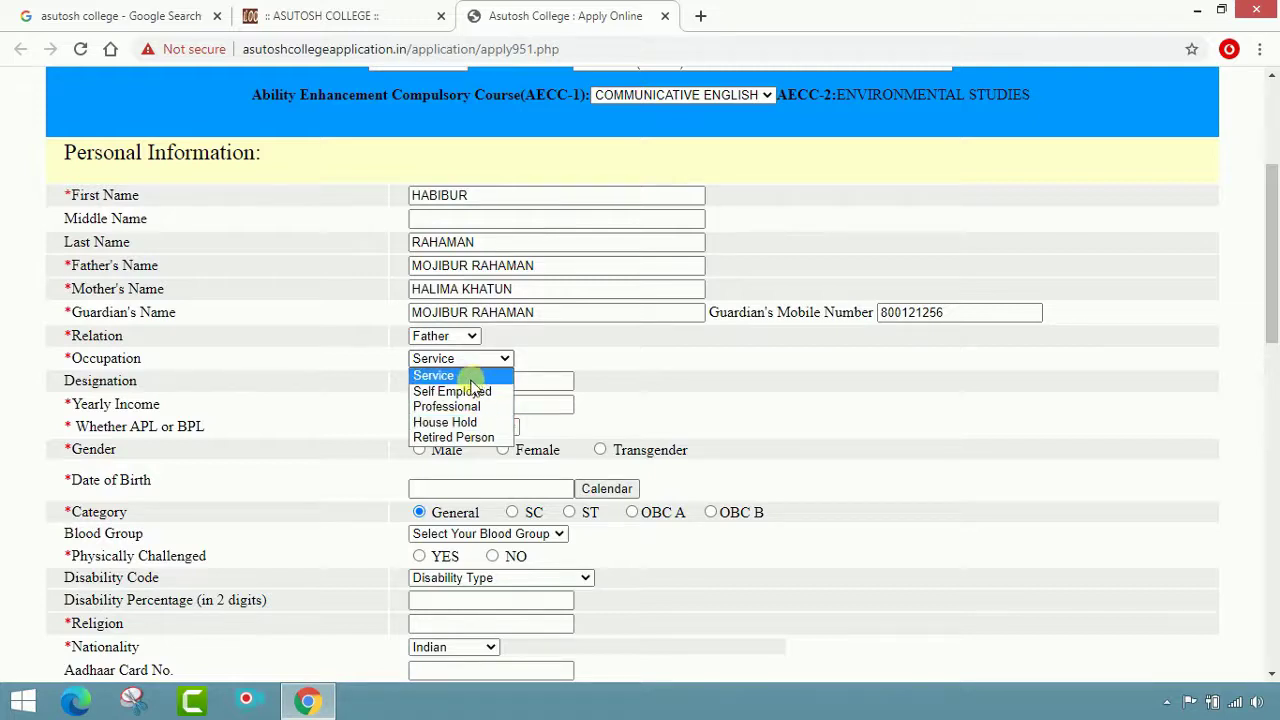
pyautogui.click(470, 392)
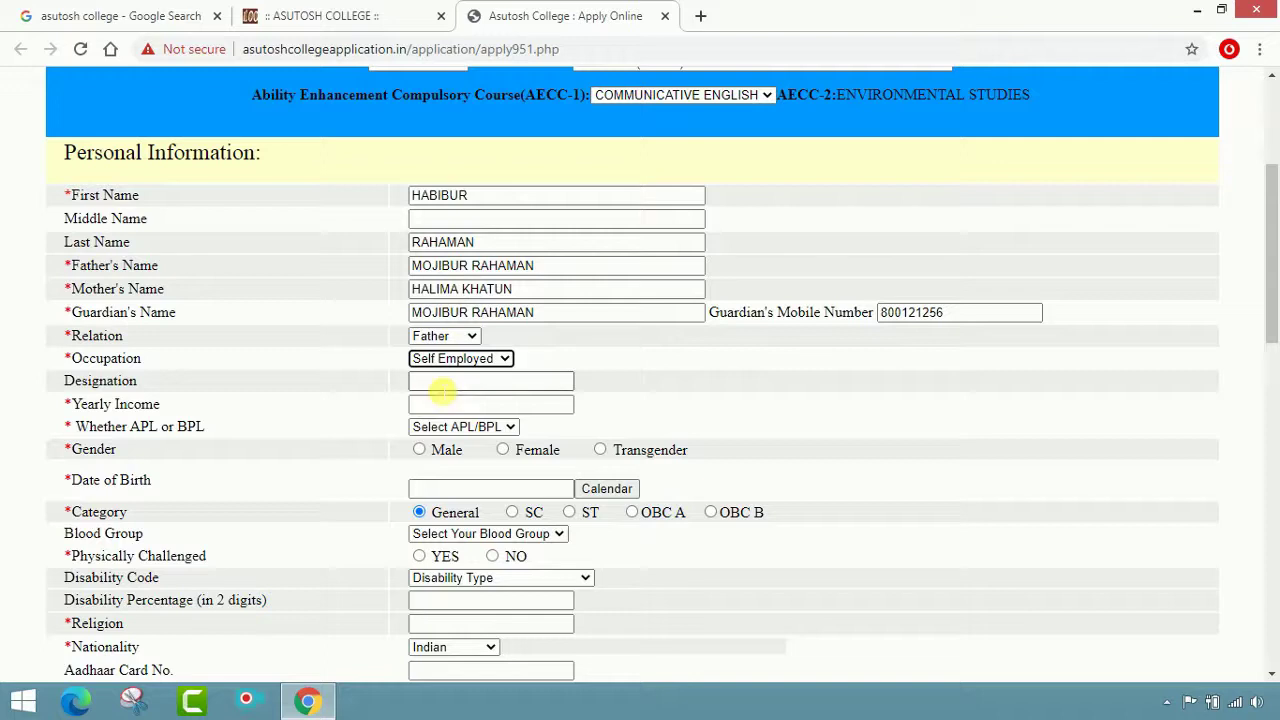
pyautogui.click(440, 387)
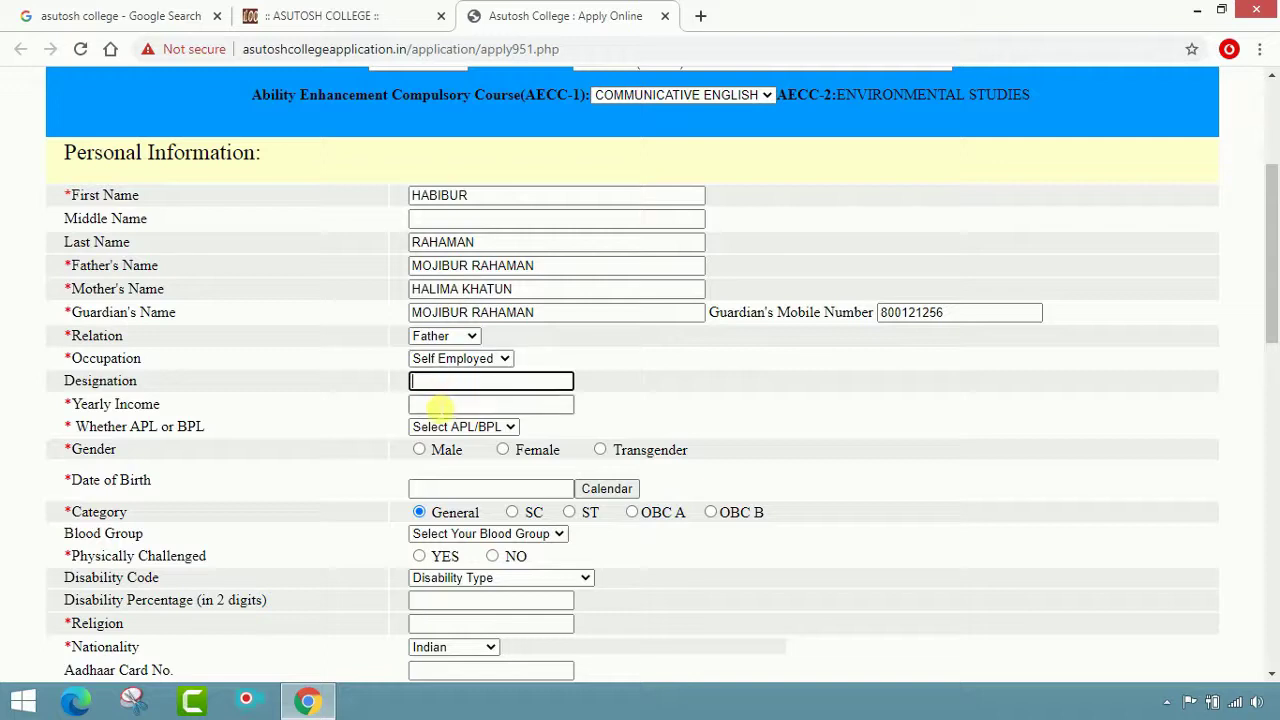
# Enter a yearly income of 84000, leave APL/BPL unchanged, and set gender to Male
pyautogui.click(437, 407)
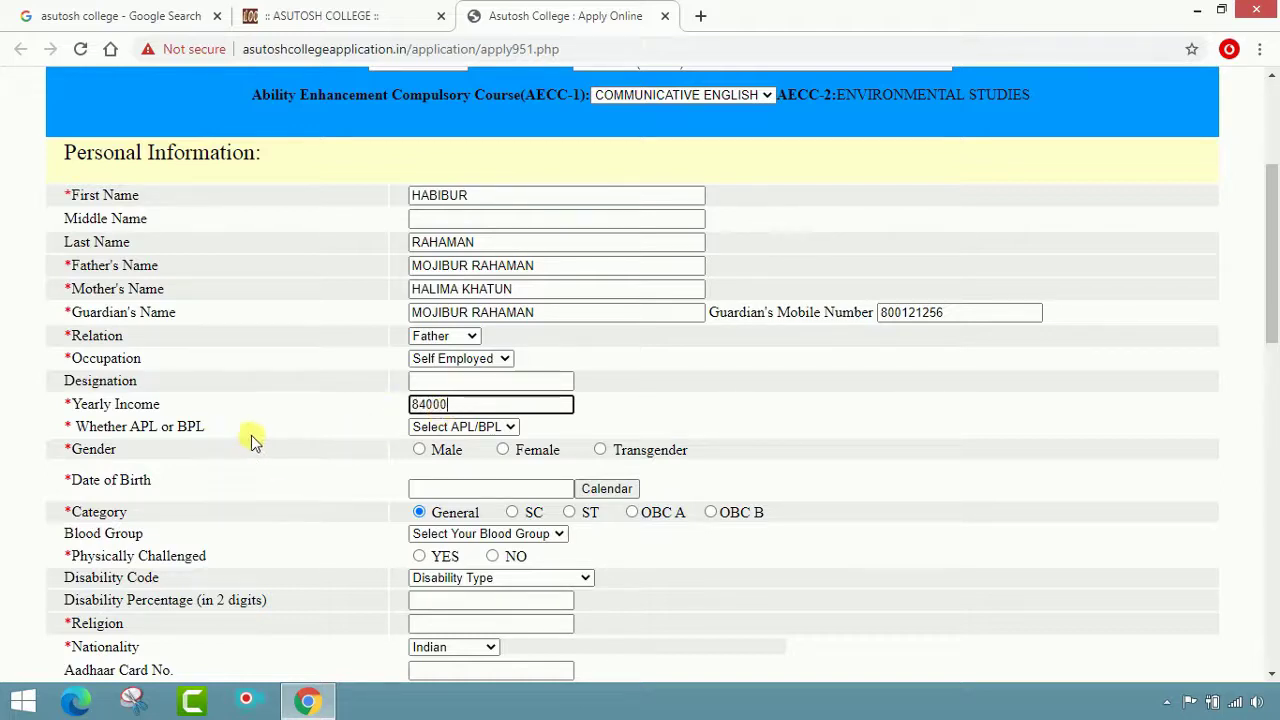
pyautogui.click(503, 432)
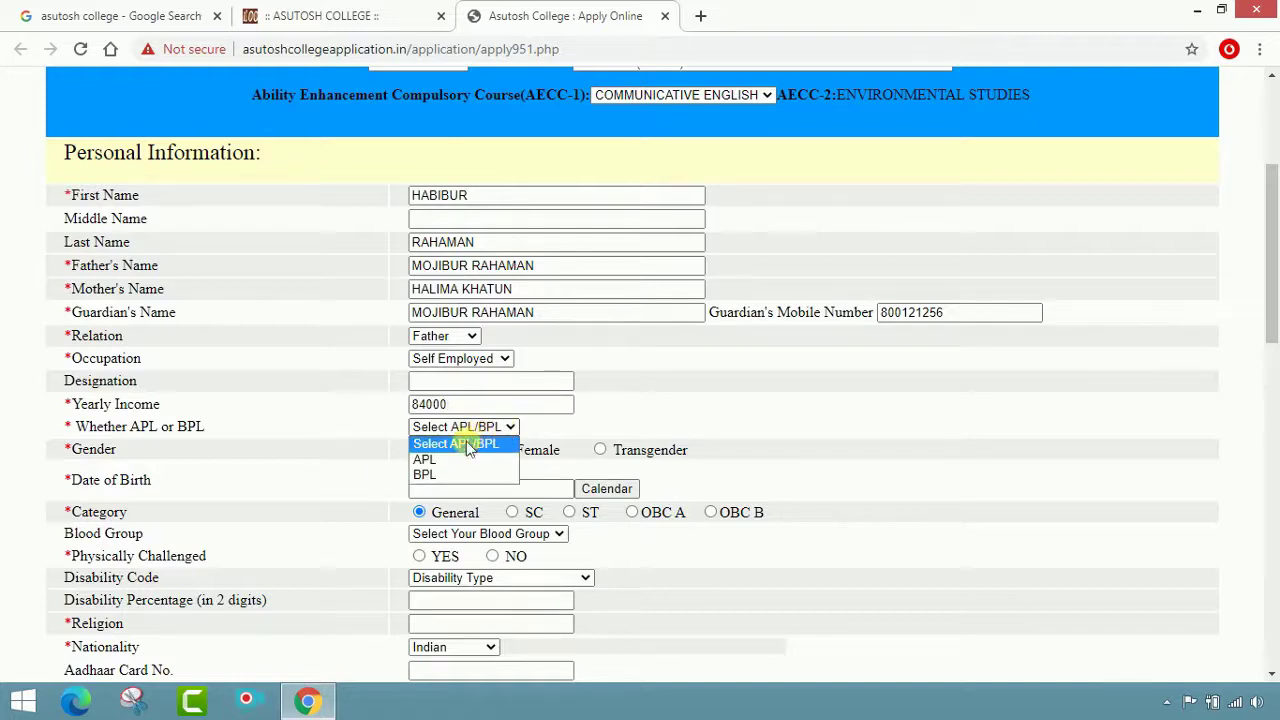
pyautogui.click(472, 446)
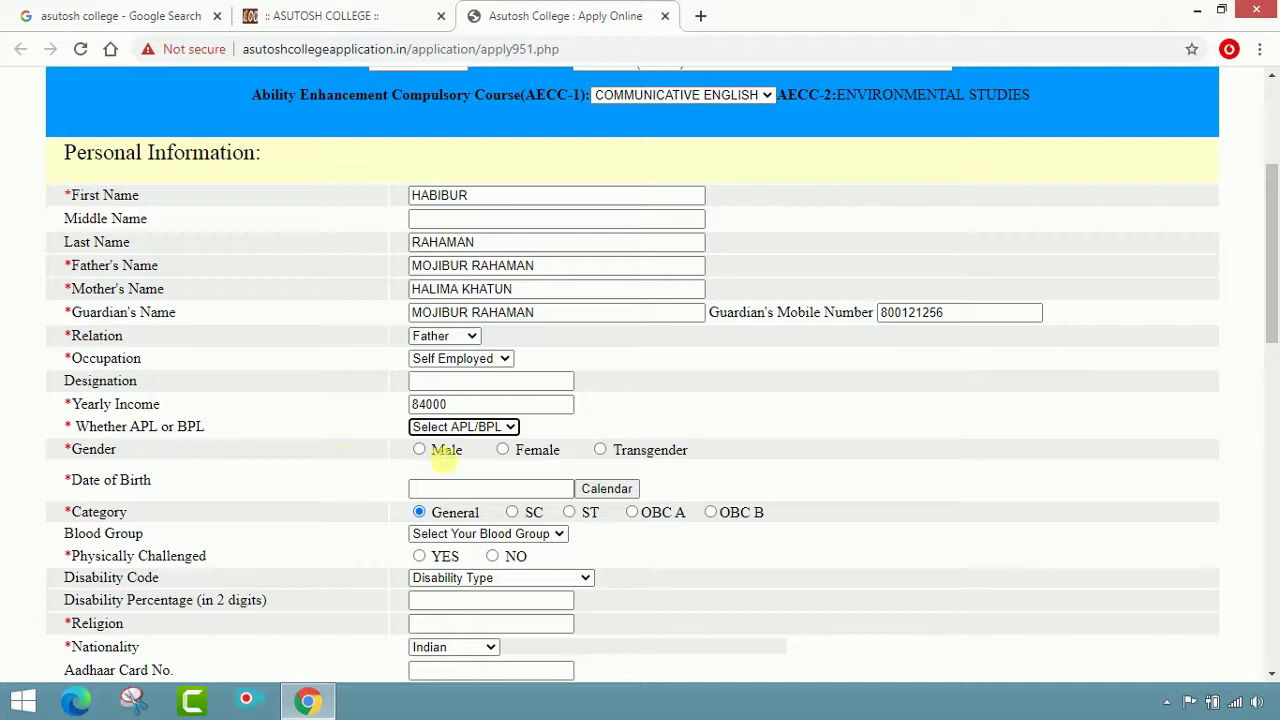
pyautogui.click(419, 449)
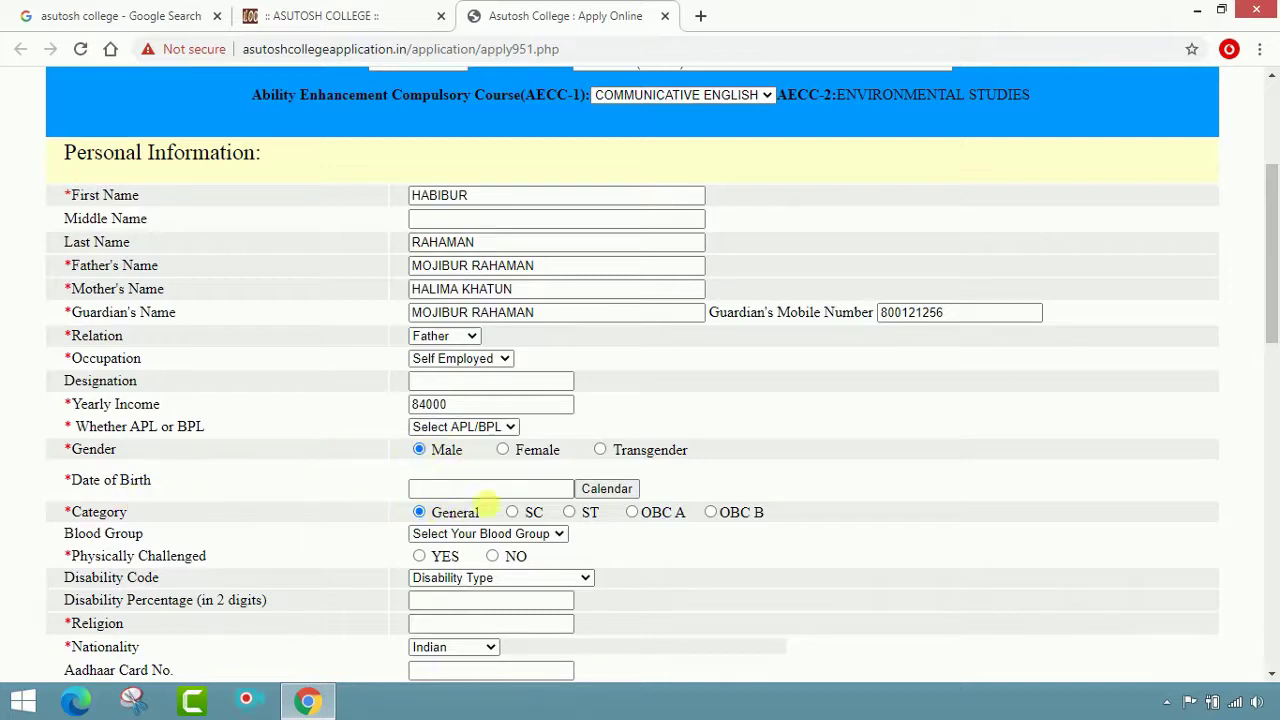
# Pick 16 November 2002 as the date of birth in the calendar picker
pyautogui.click(588, 492)
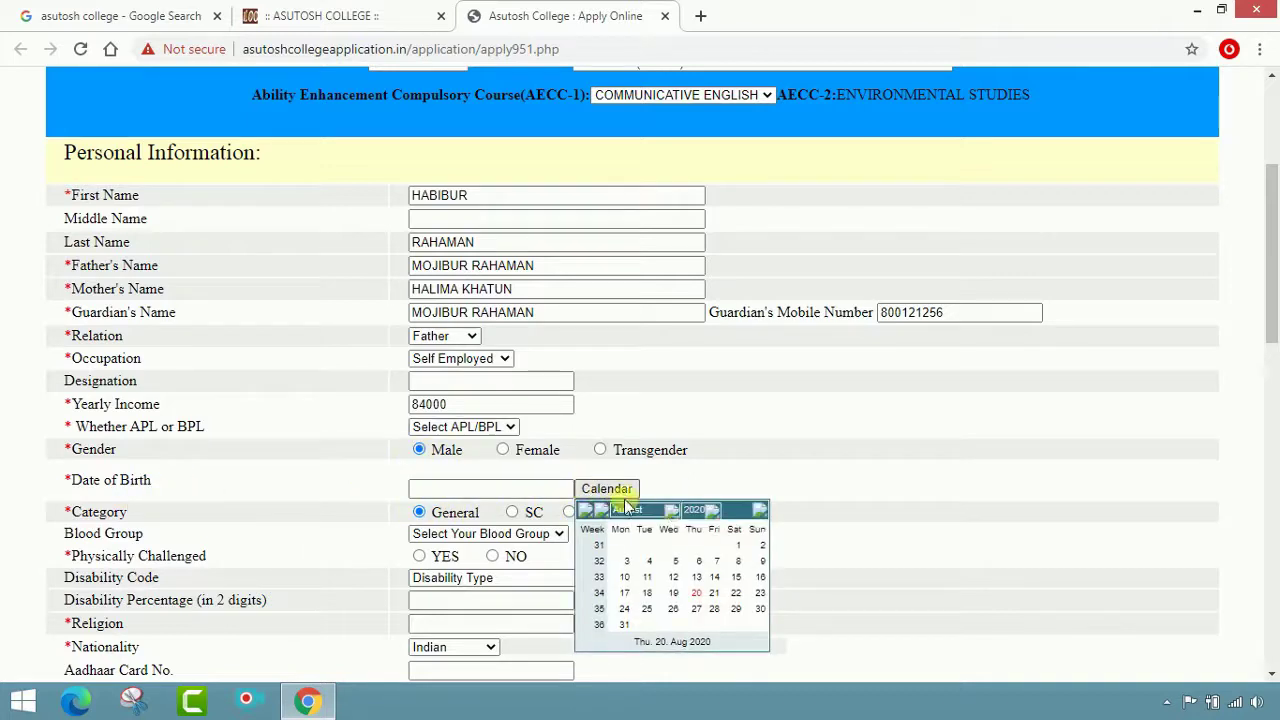
pyautogui.click(712, 512)
pyautogui.moveTo(716, 516); pyautogui.dragTo(699, 474)
pyautogui.scroll(-1, 698, 604)
pyautogui.moveTo(678, 425); pyautogui.dragTo(648, 566)
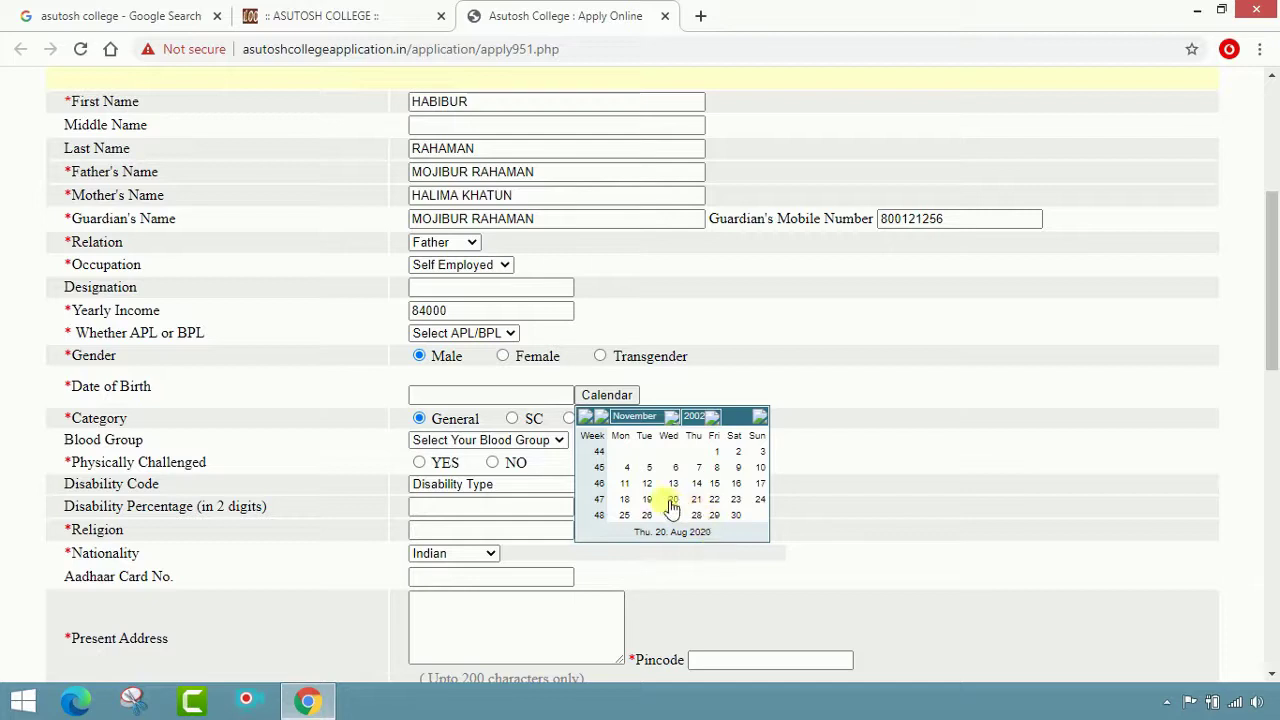
pyautogui.click(746, 486)
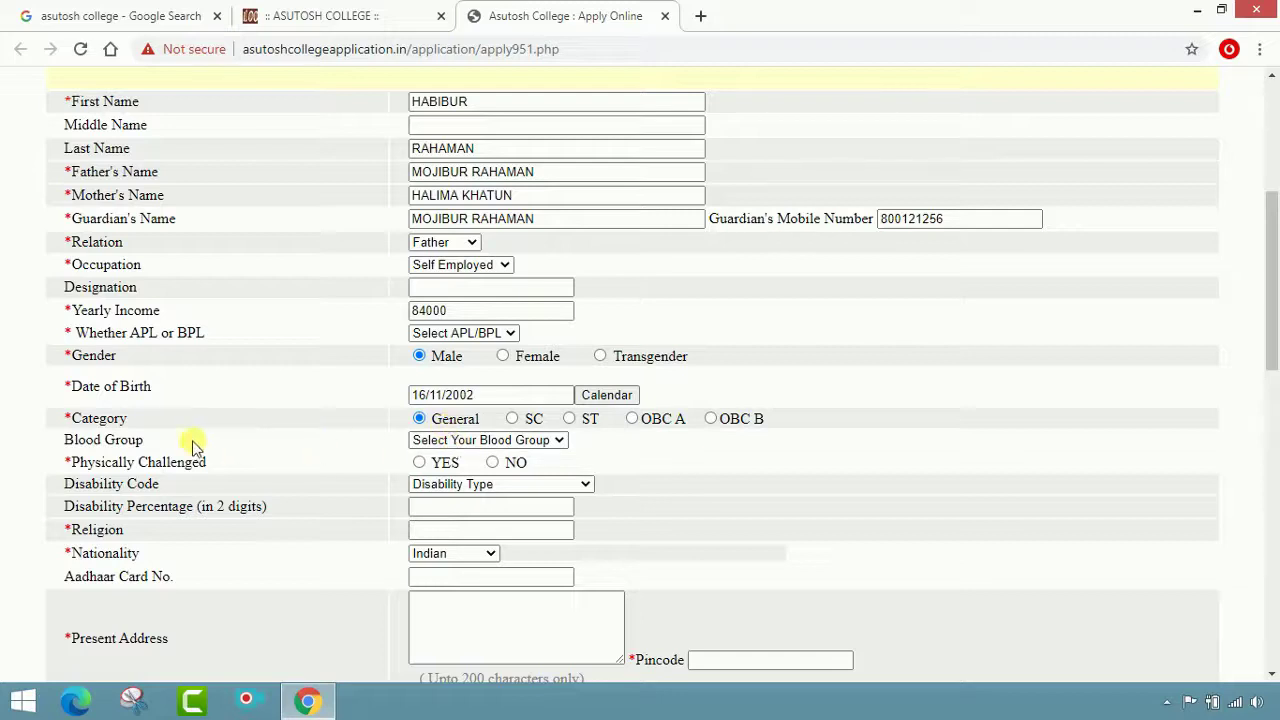
# Set blood group to B+ and answer NO for Physically Challenged
pyautogui.click(535, 443)
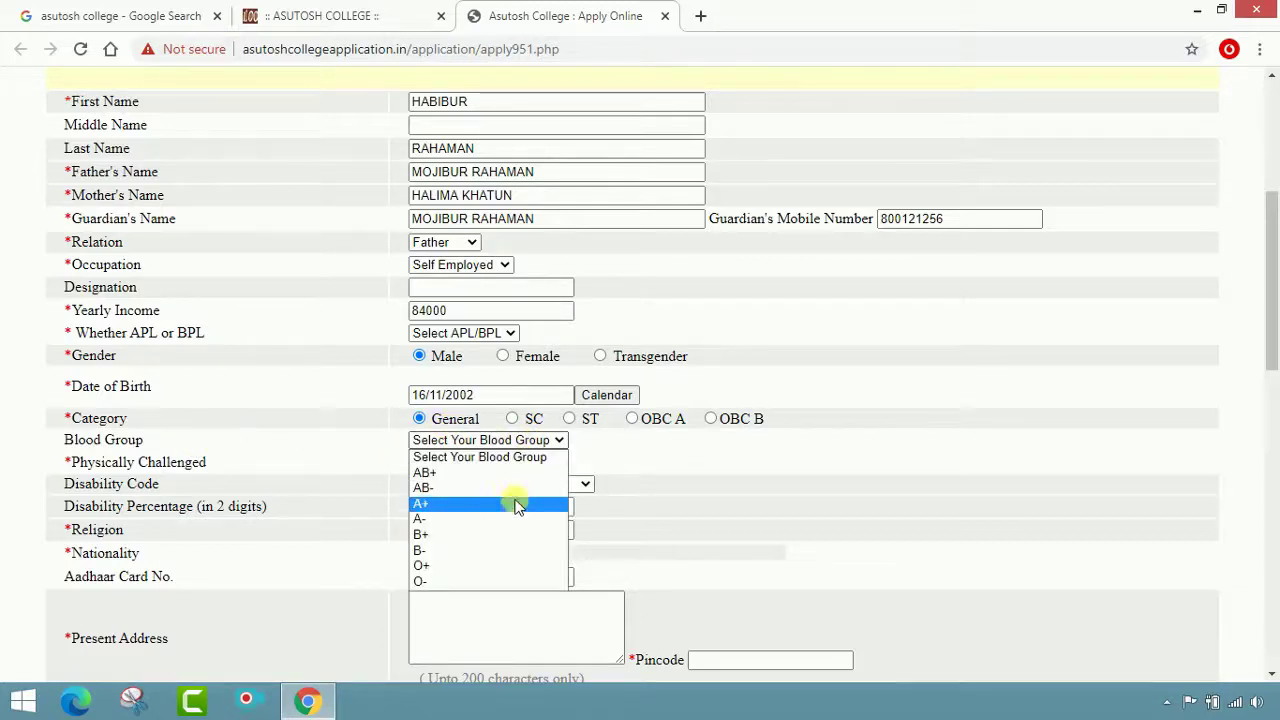
pyautogui.click(510, 537)
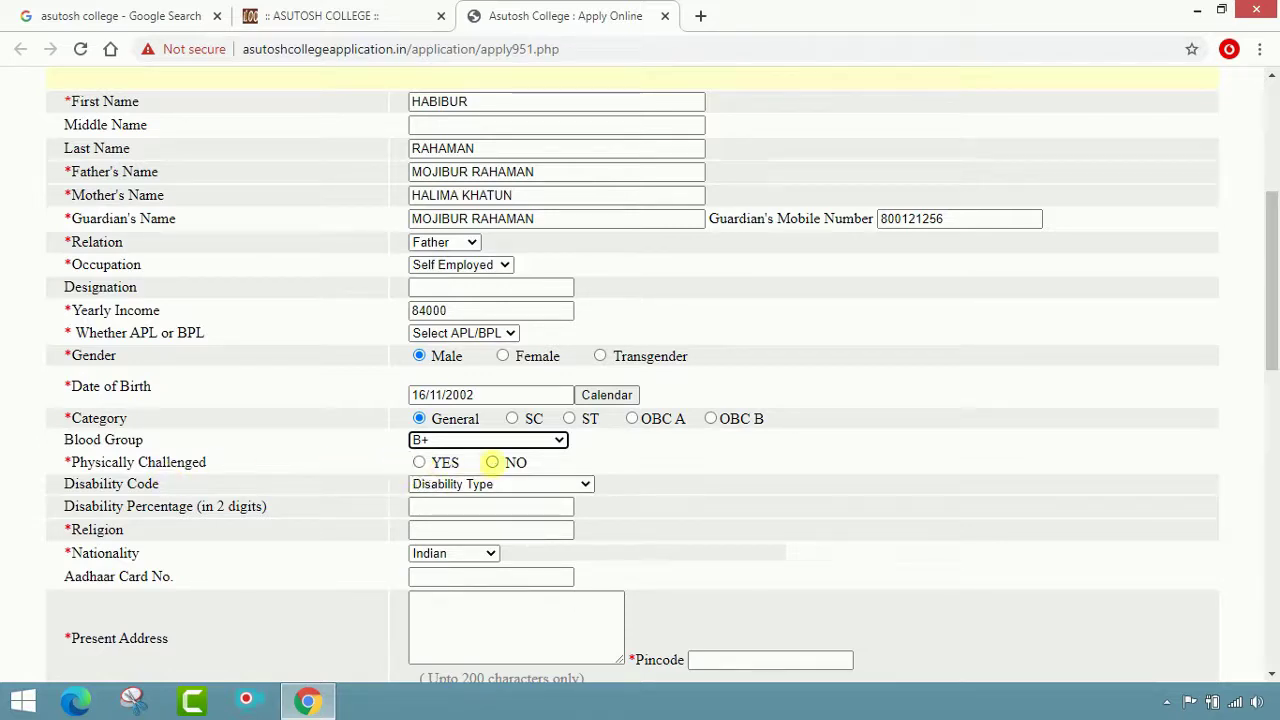
pyautogui.click(493, 463)
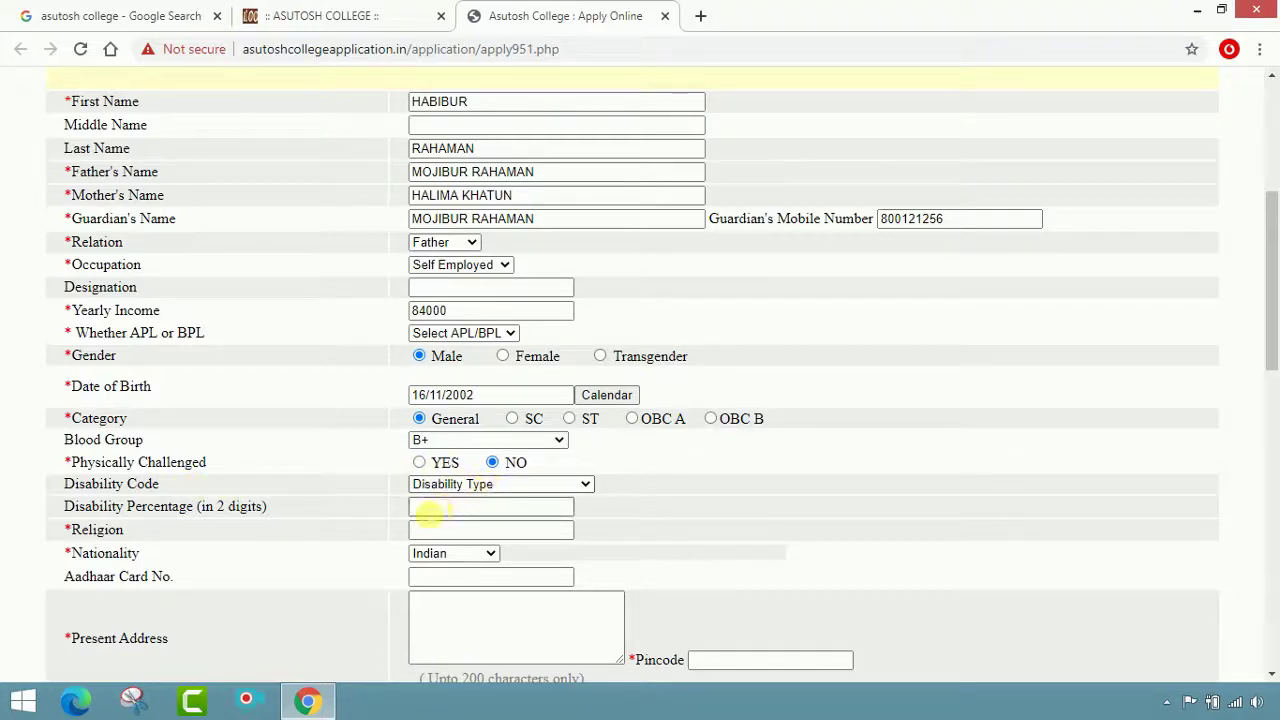
# Enter ISLAM as the religion and move down to the Present Address field
pyautogui.click(453, 532)
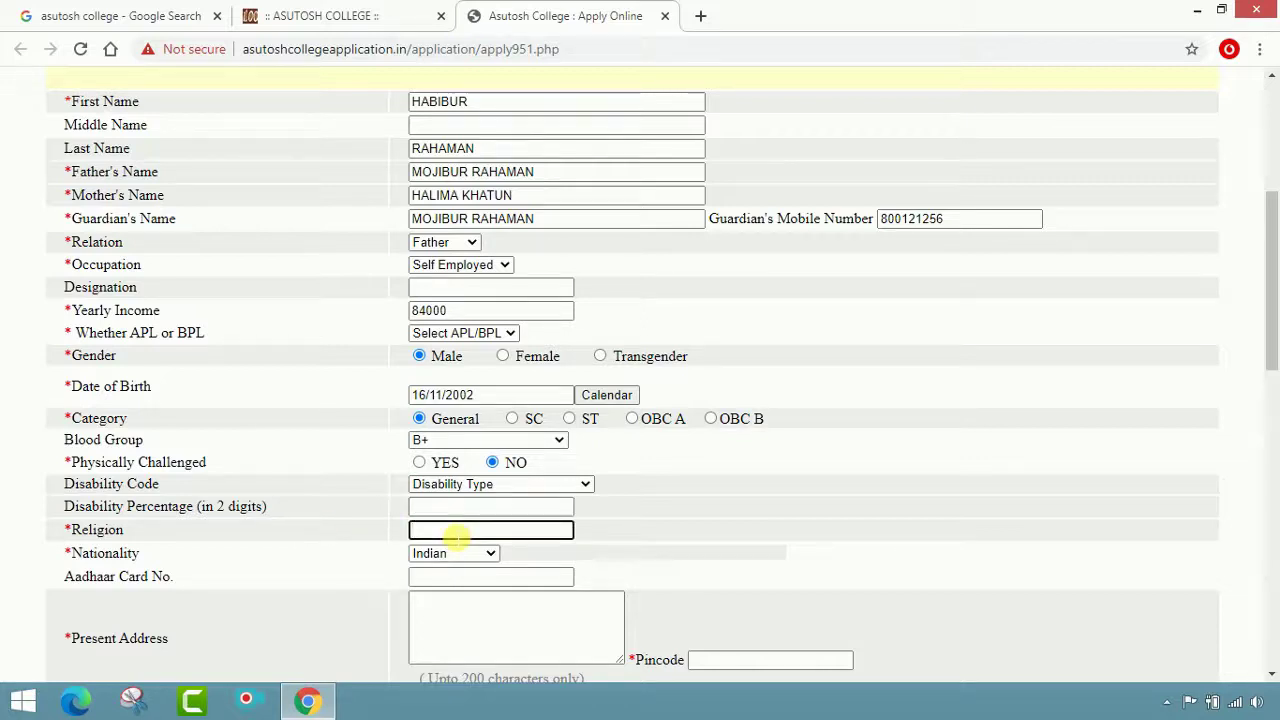
pyautogui.write('ISLAM')
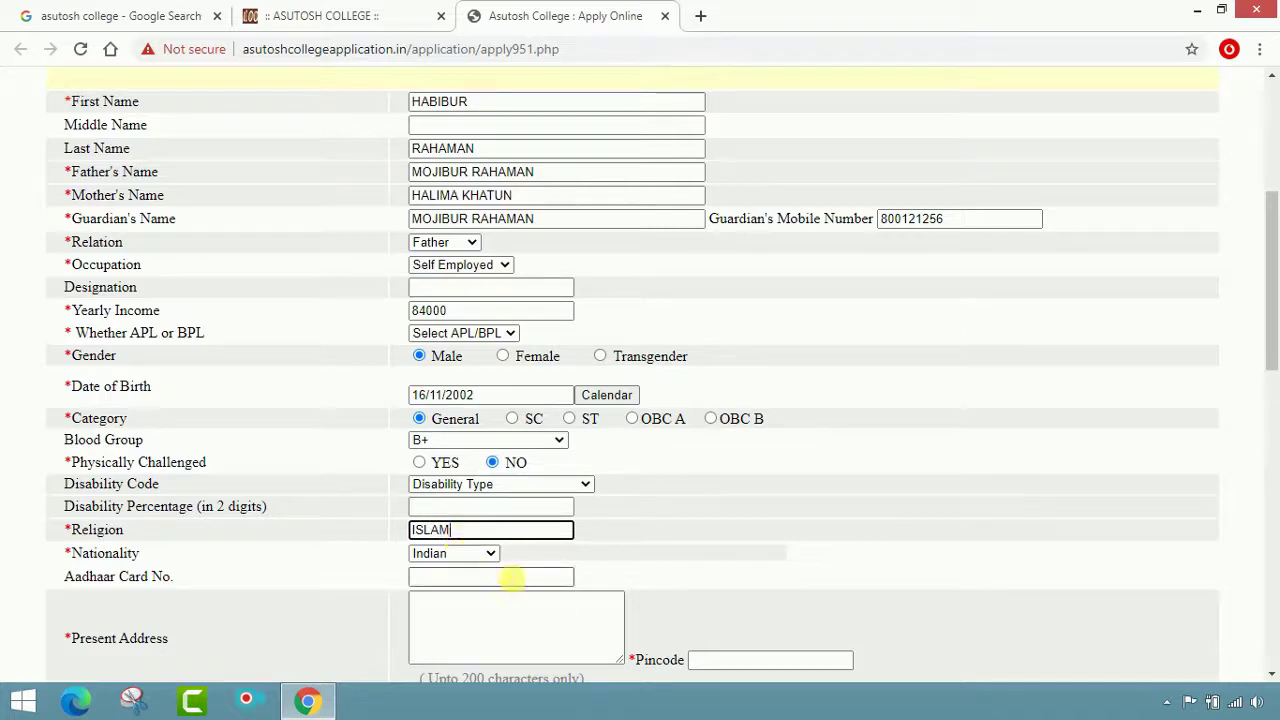
pyautogui.press('Tab')
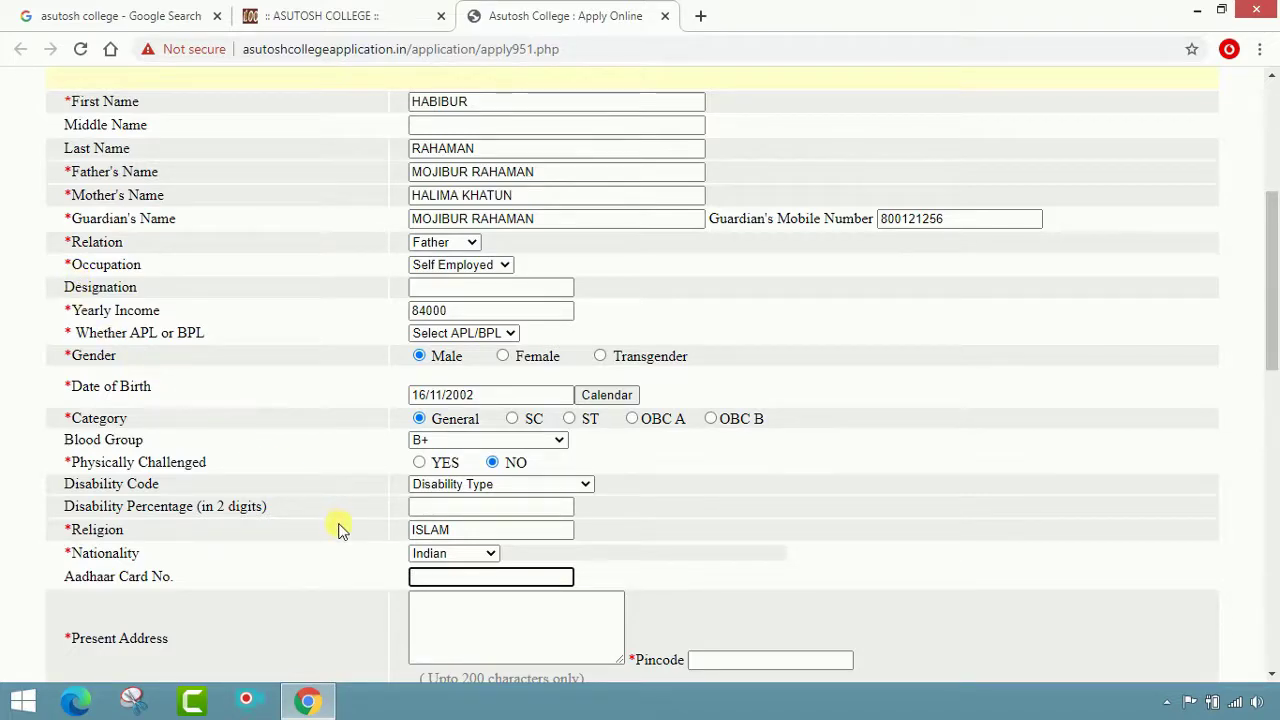
pyautogui.scroll(-1, 300, 520)
pyautogui.scroll(-1, 229, 526)
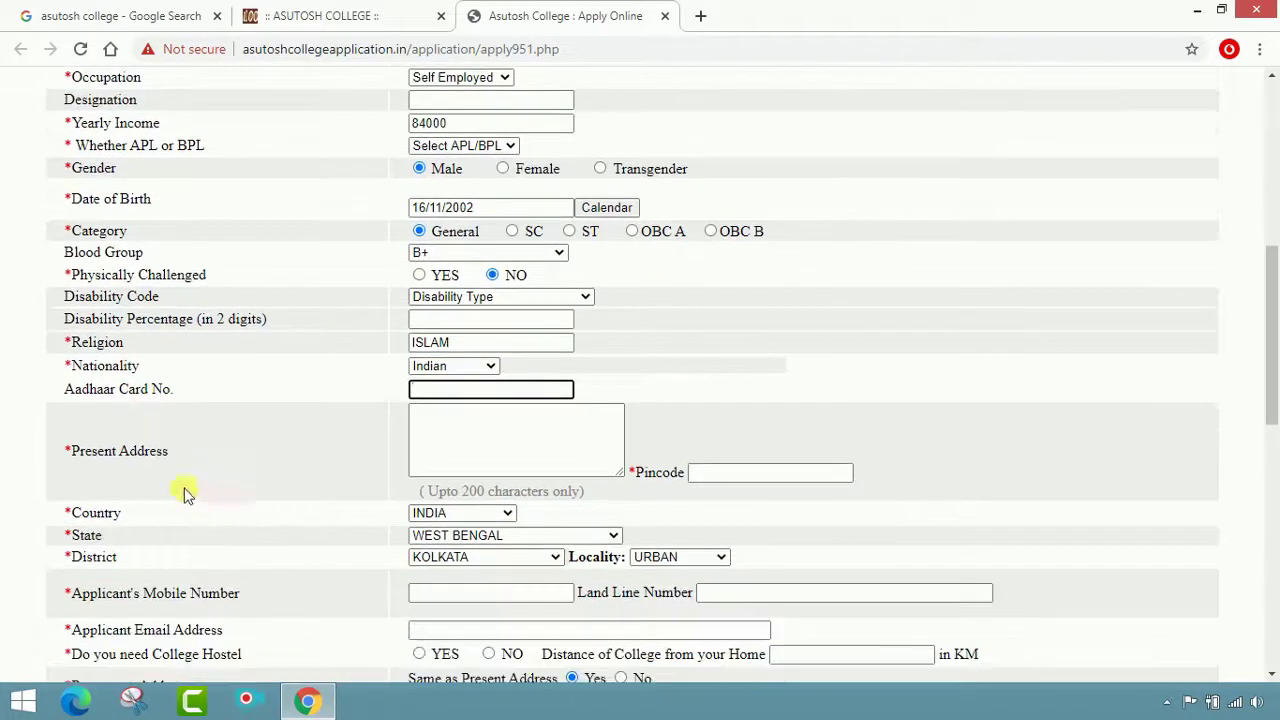
pyautogui.click(451, 450)
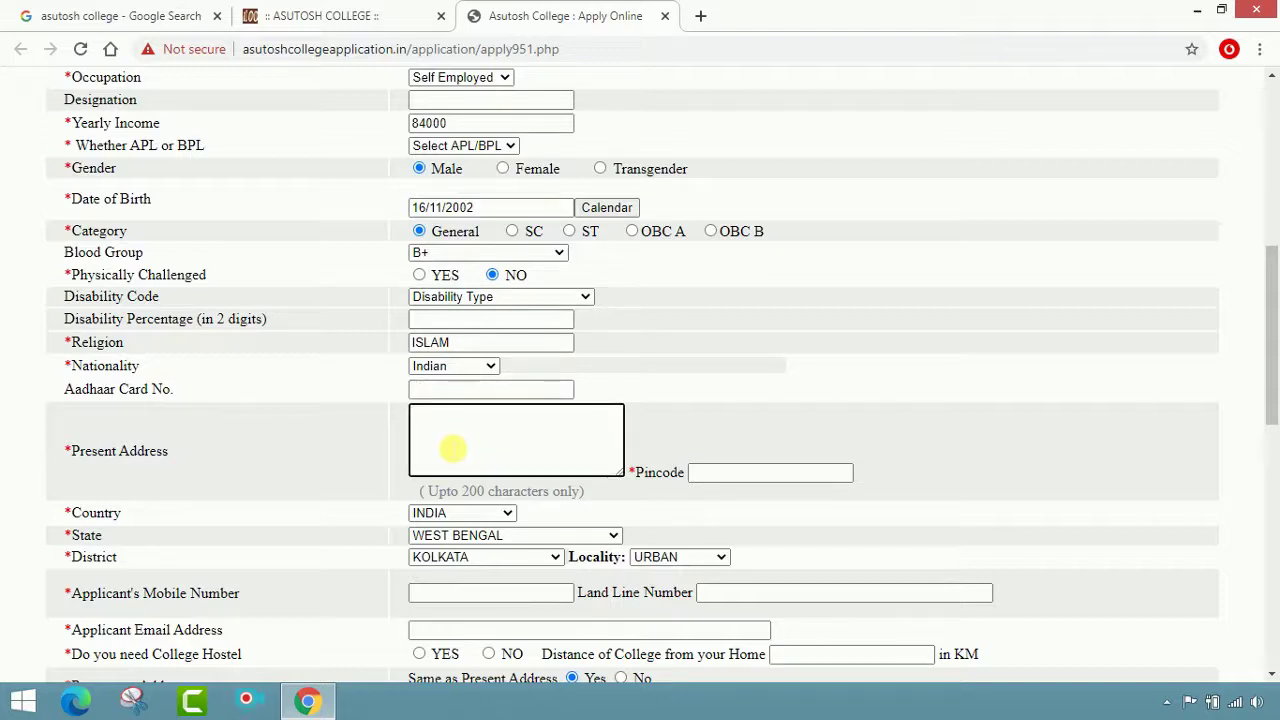
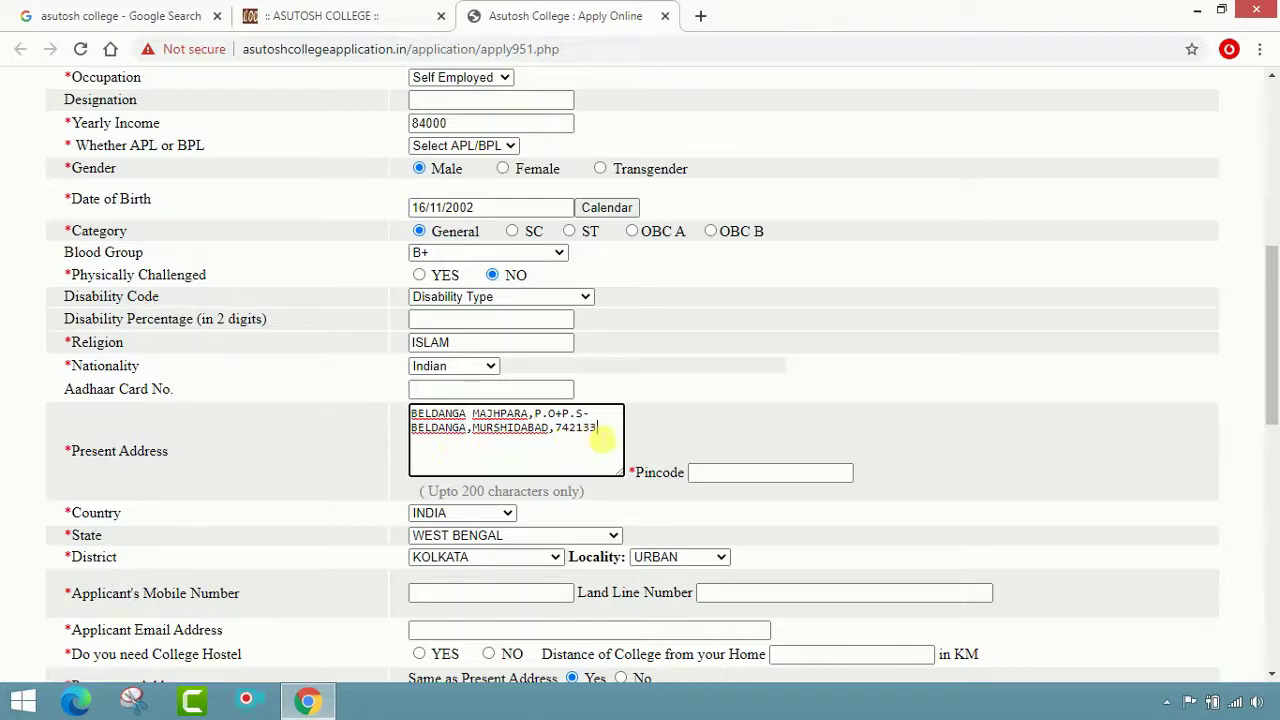
# Type the present address and move the pincode from its end into the Pincode field
pyautogui.moveTo(598, 430); pyautogui.dragTo(566, 448)
pyautogui.hotkey('ctrl', 'x')
pyautogui.click(812, 478)
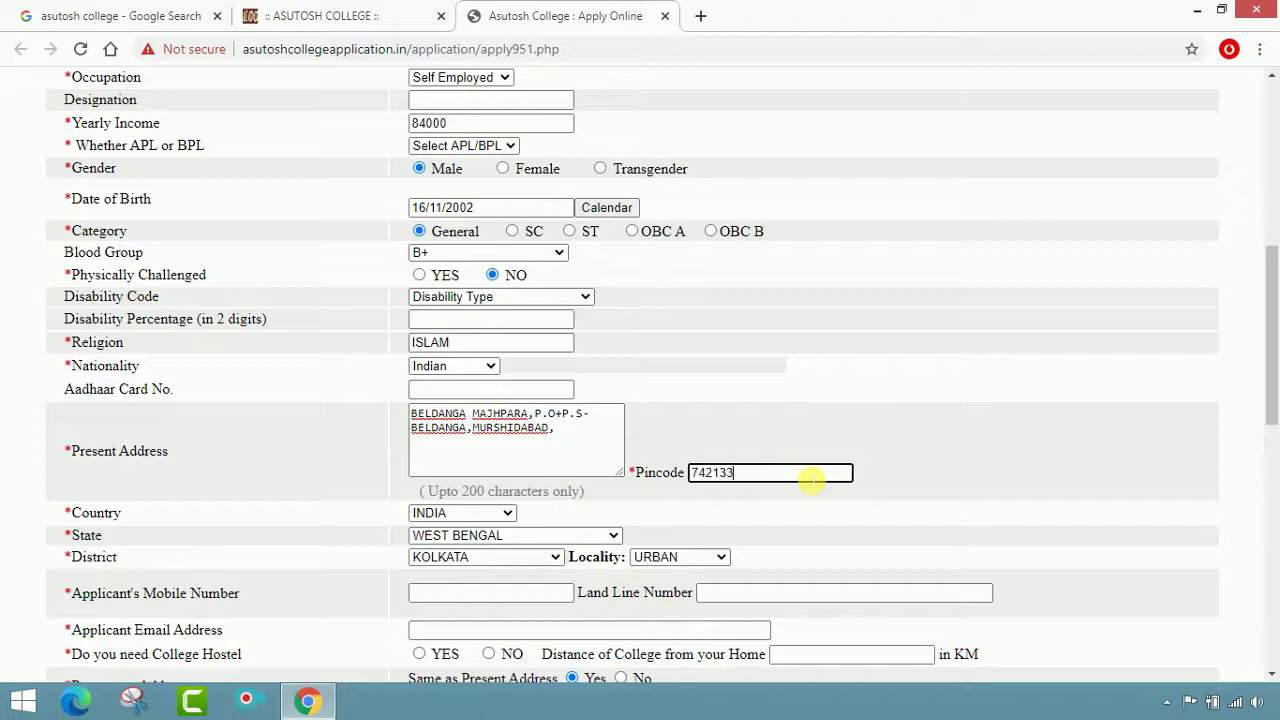
# Set the district to MURSHIDABAD and the locality to RURAL
pyautogui.scroll(-2, 528, 506)
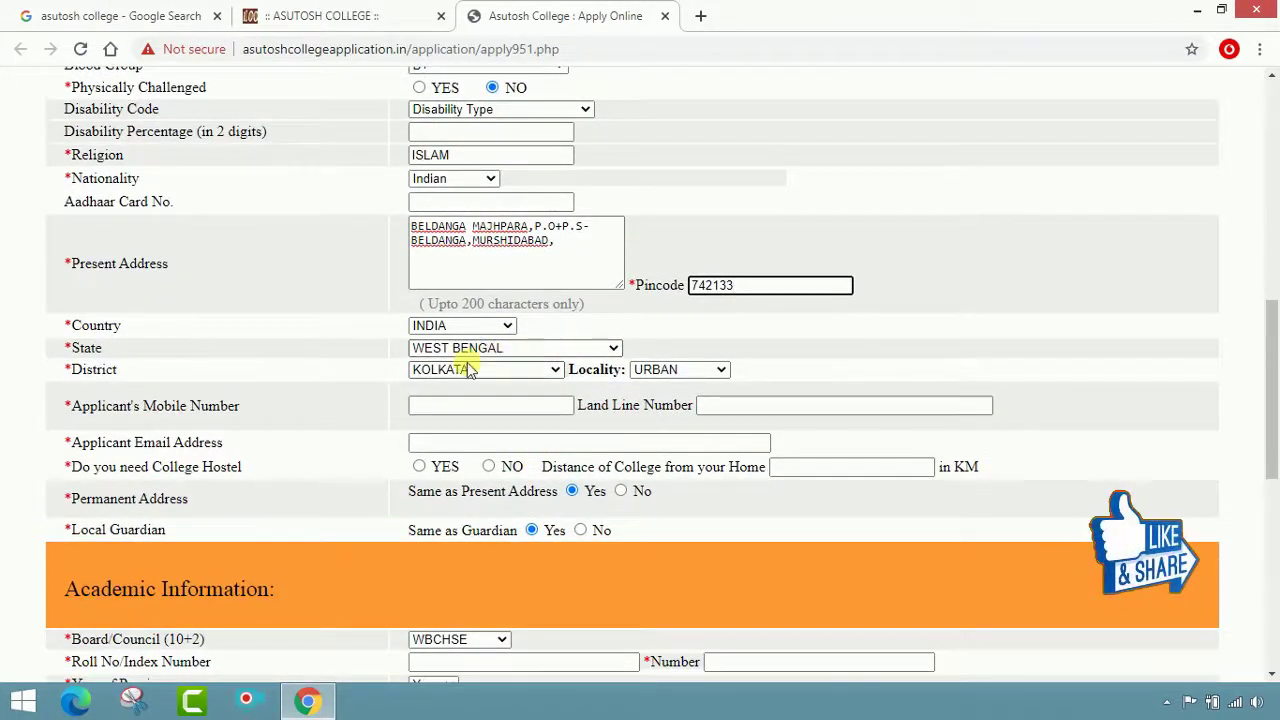
pyautogui.click(497, 373)
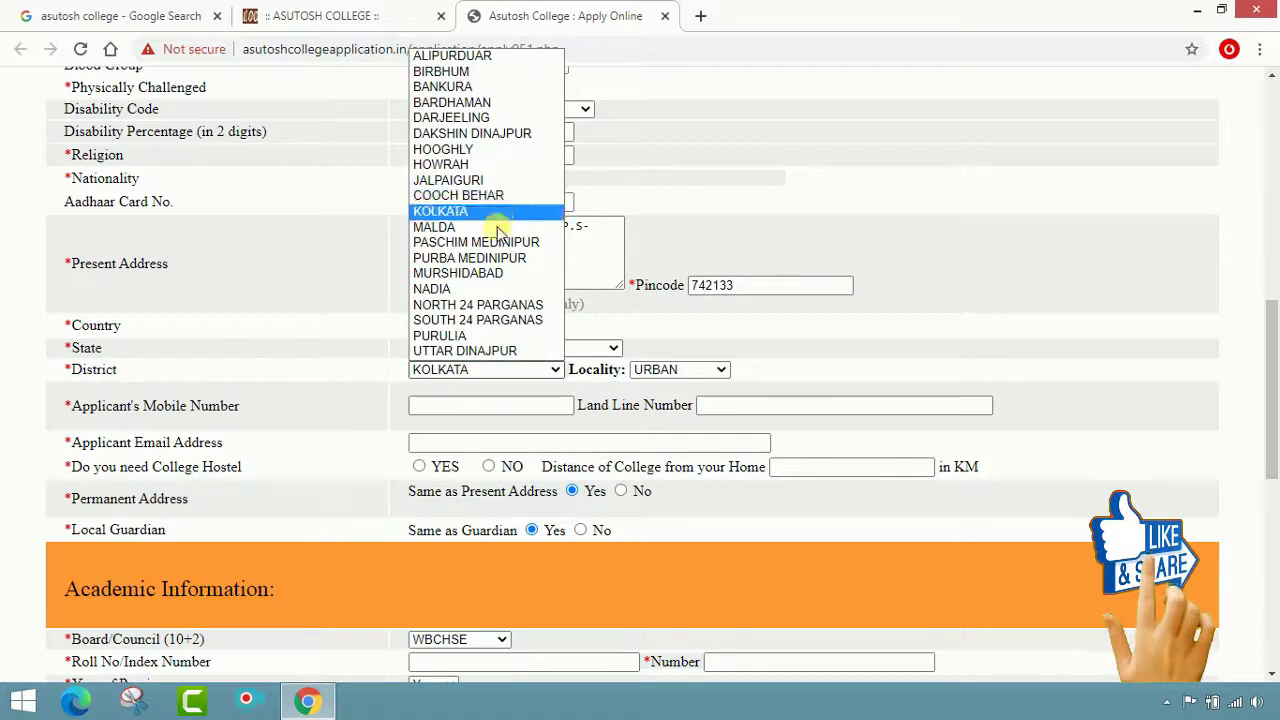
pyautogui.click(494, 275)
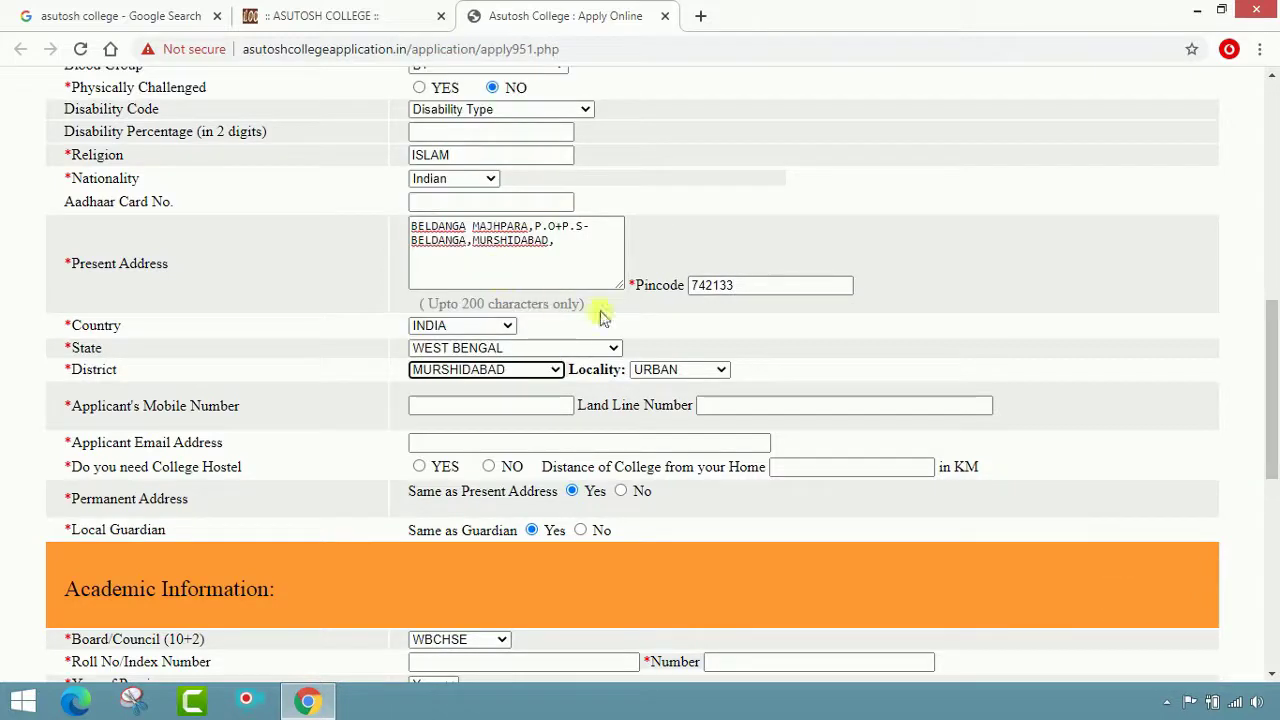
pyautogui.click(711, 373)
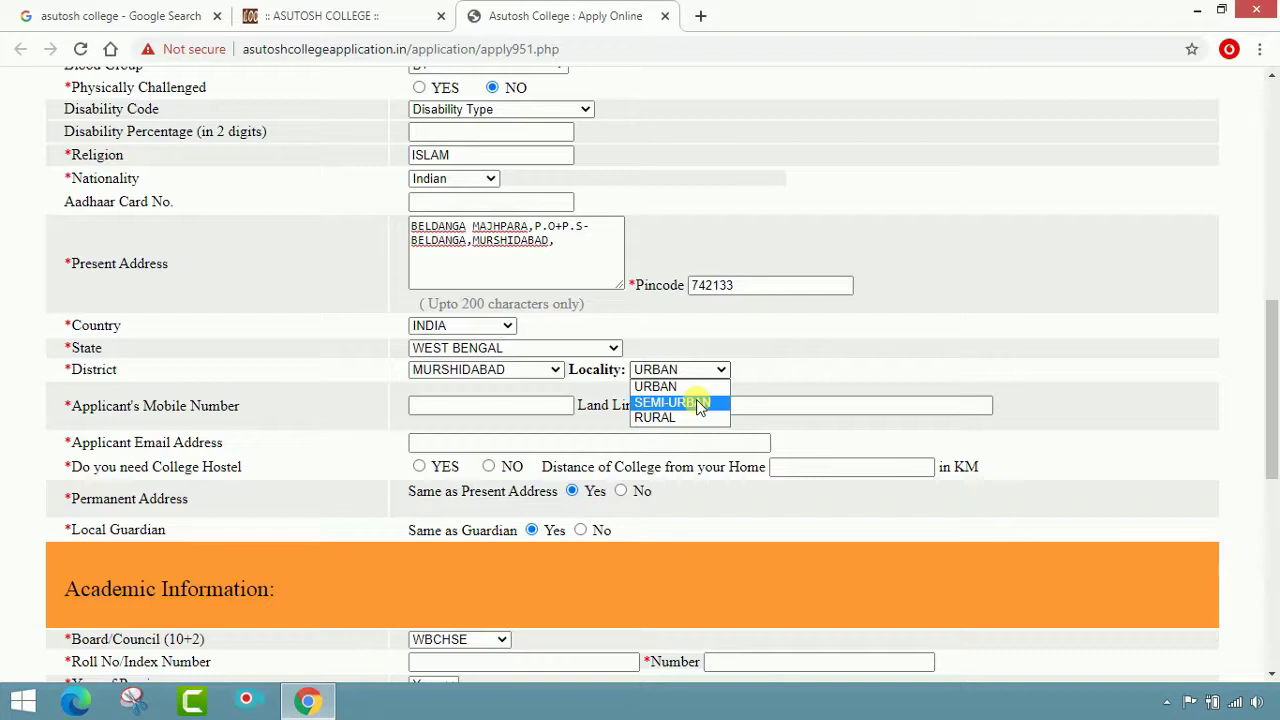
pyautogui.click(668, 417)
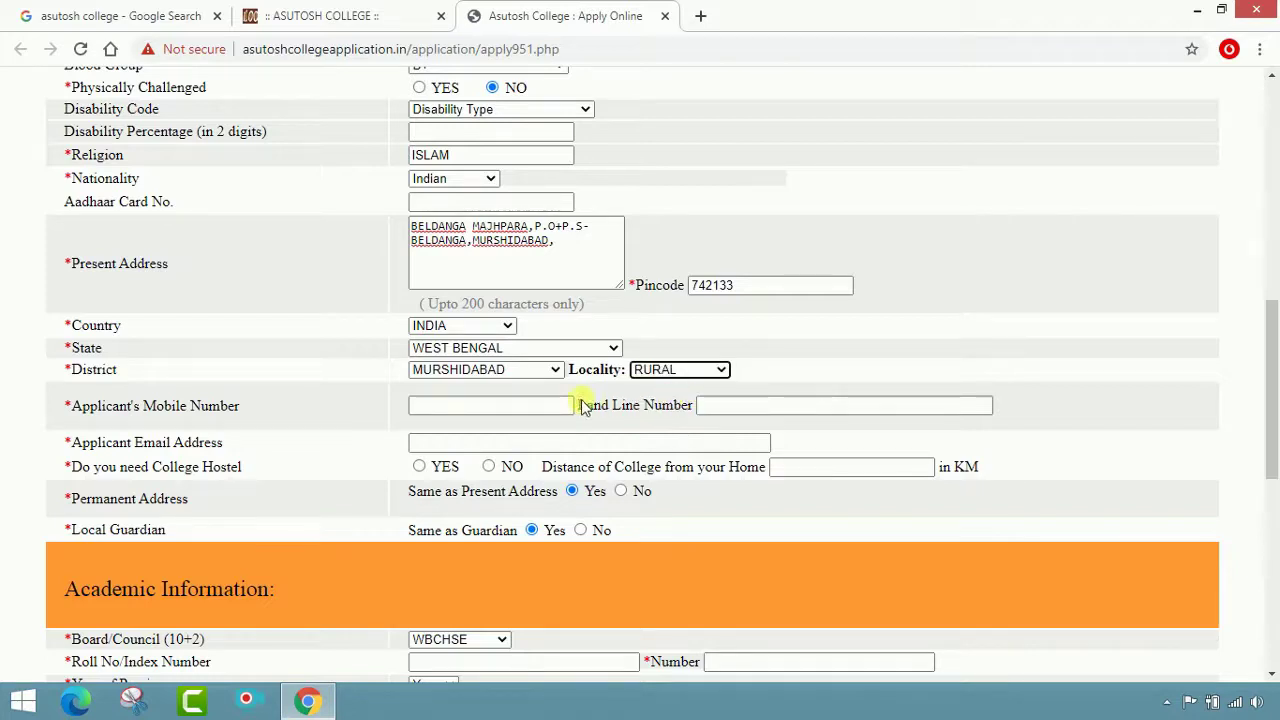
# Fill in the applicant's mobile and e-mail, answer YES for hostel, and enter distance 190
pyautogui.click(531, 410)
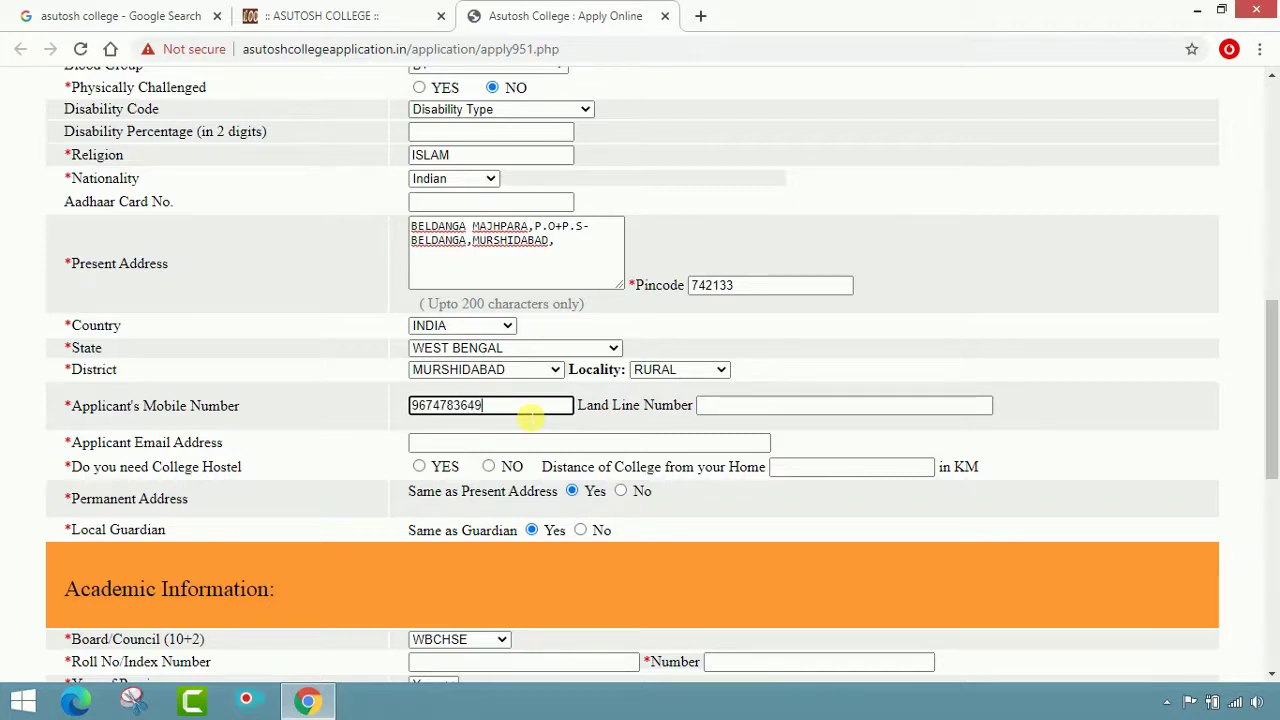
pyautogui.click(772, 410)
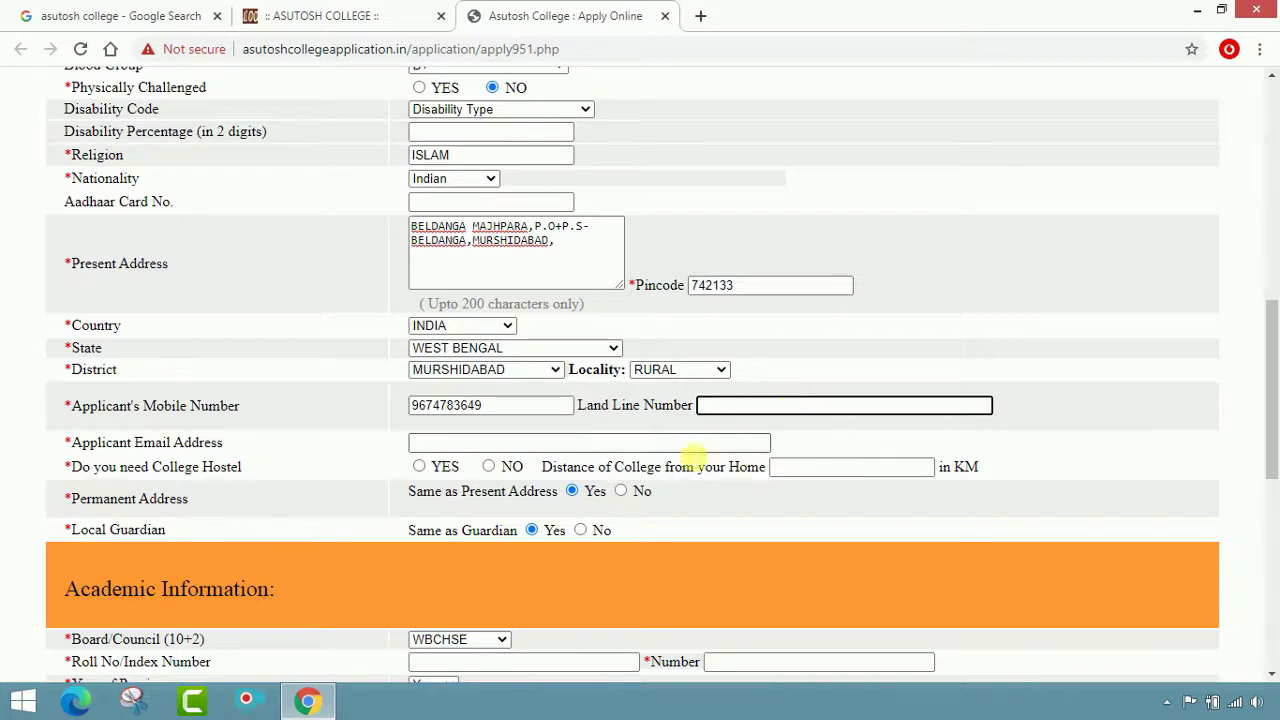
pyautogui.click(672, 443)
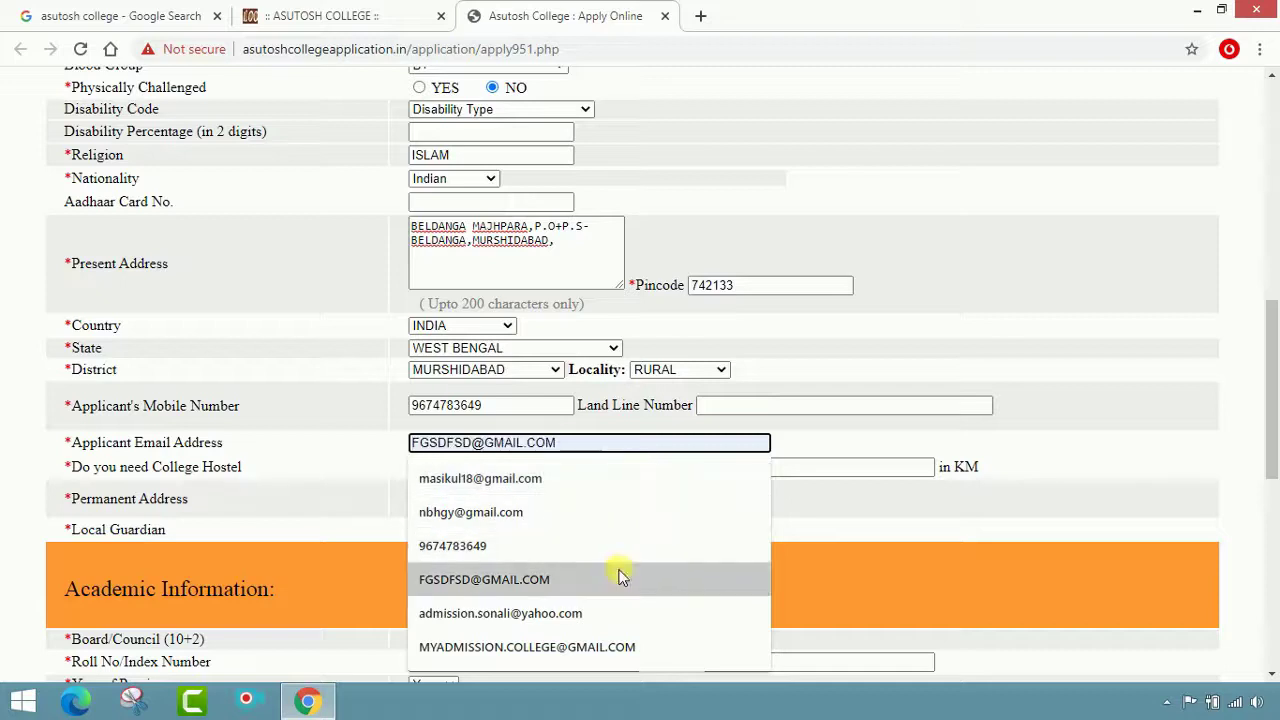
pyautogui.click(604, 647)
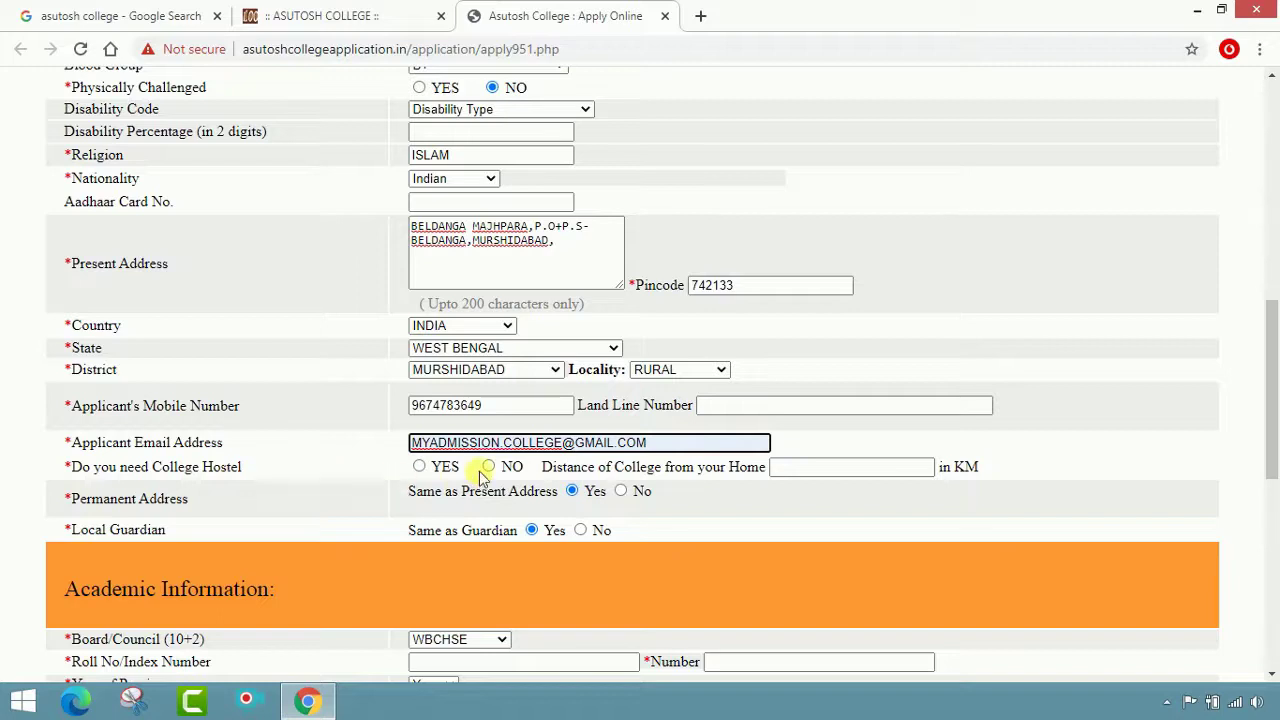
pyautogui.click(419, 467)
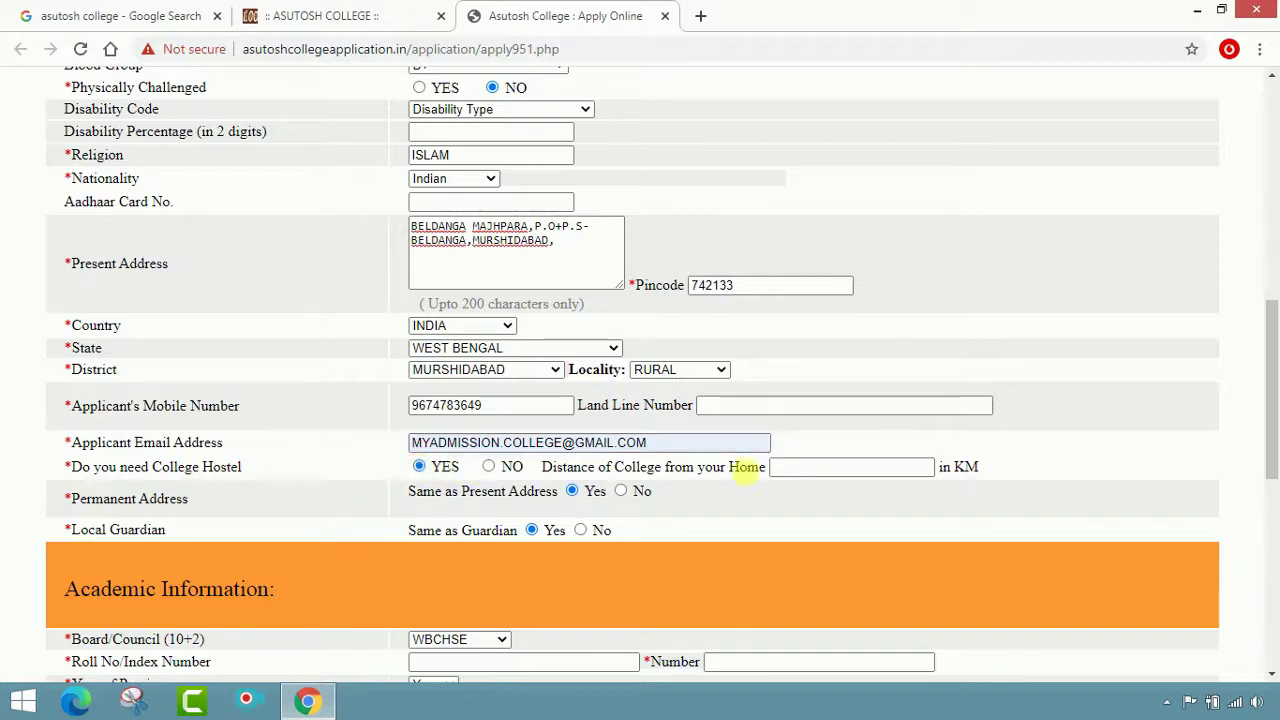
pyautogui.click(873, 470)
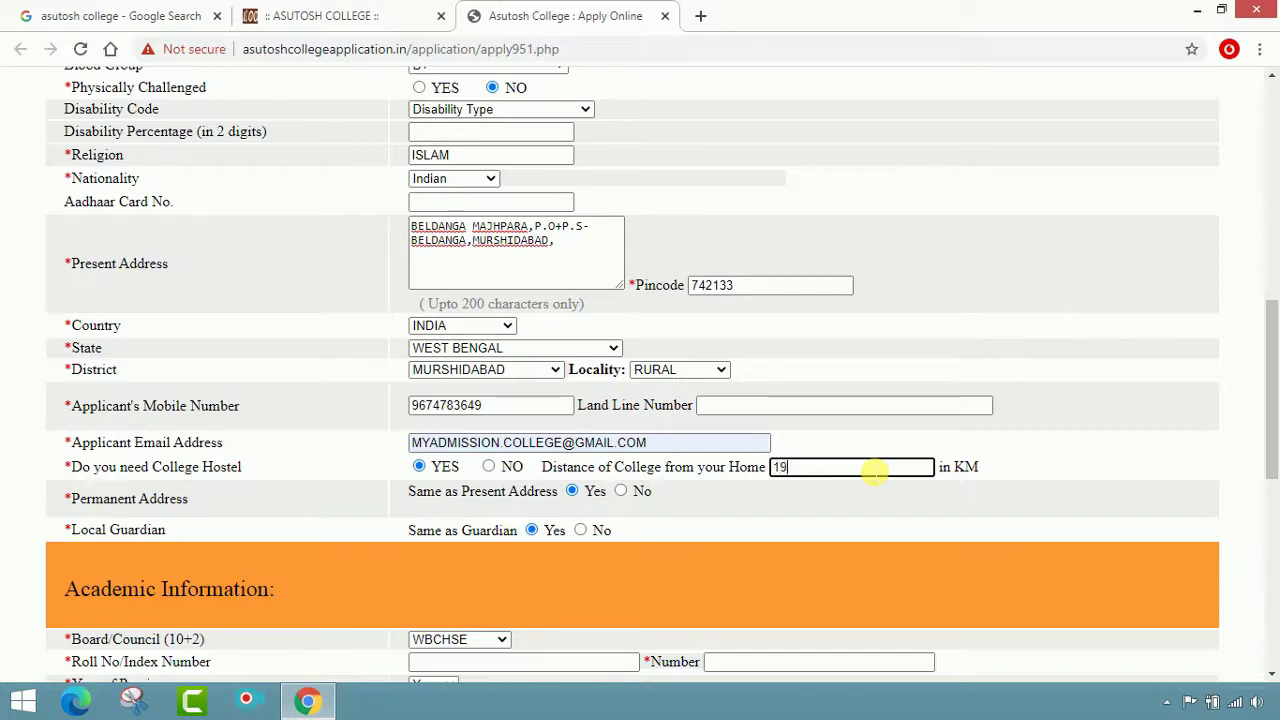
pyautogui.scroll(-2, 873, 467)
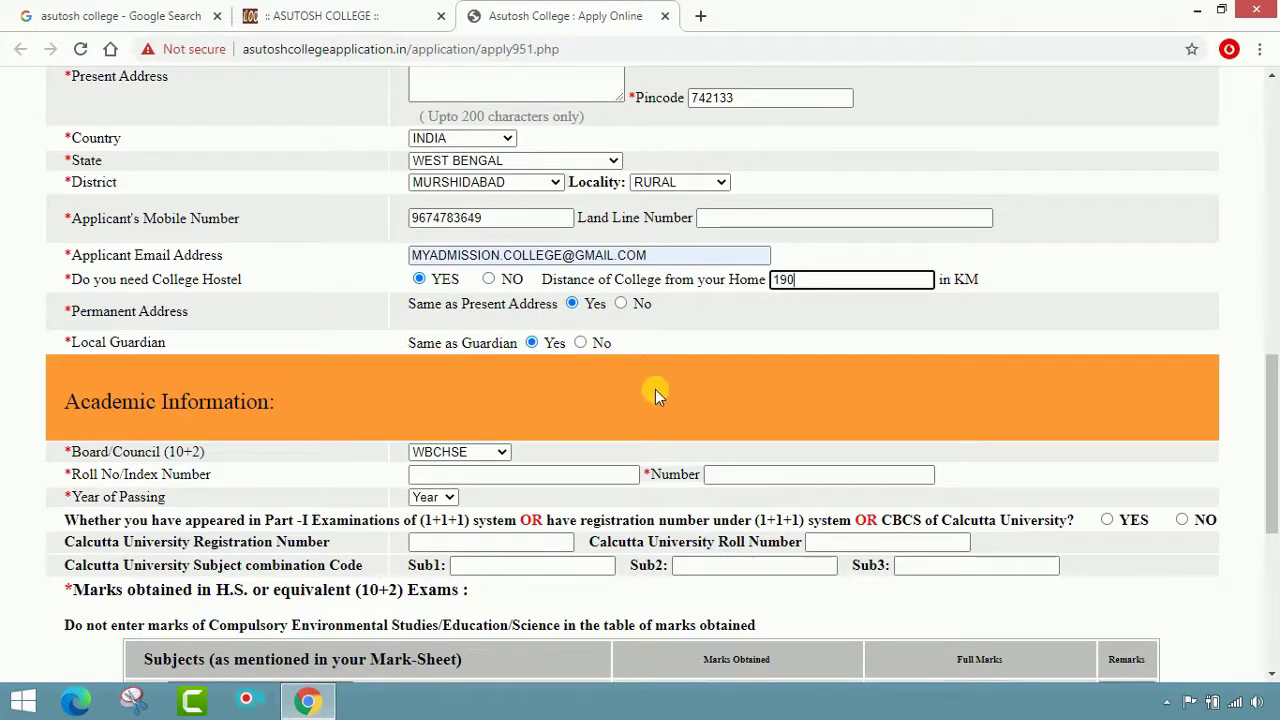
# Keep WBCHSE as the board and enter both parts of the roll number
pyautogui.scroll(-2, 655, 389)
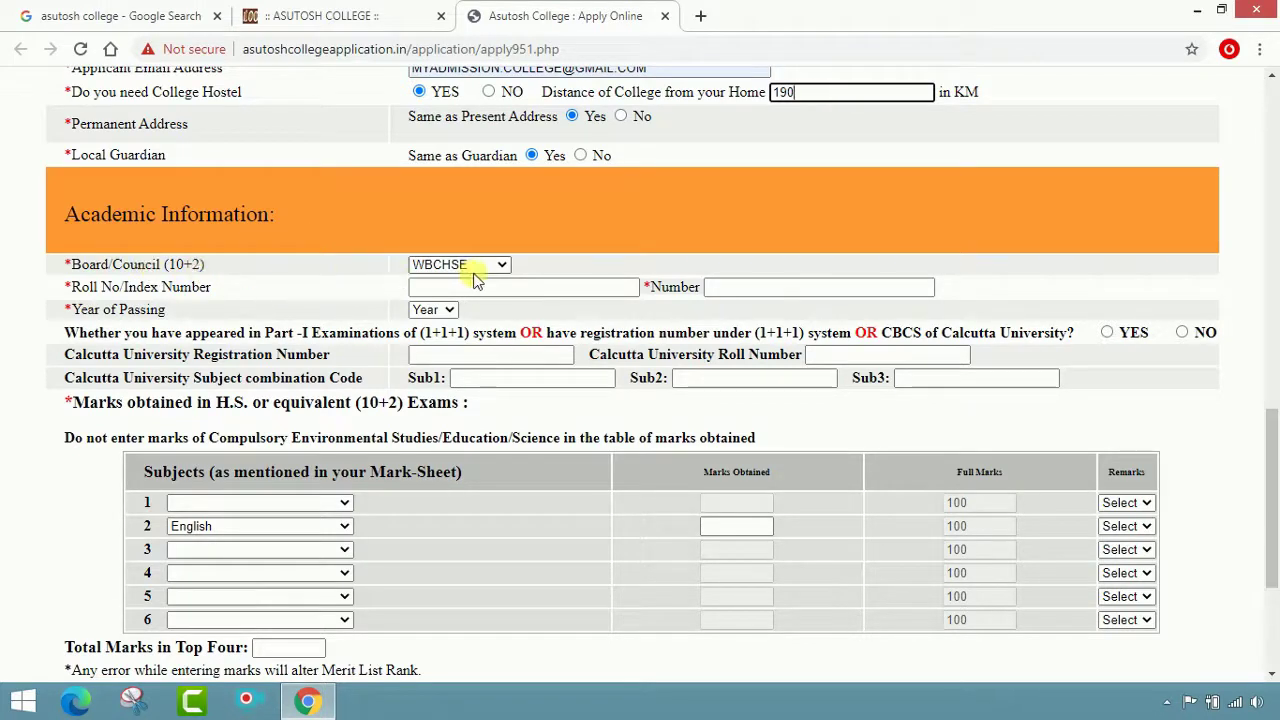
pyautogui.click(502, 265)
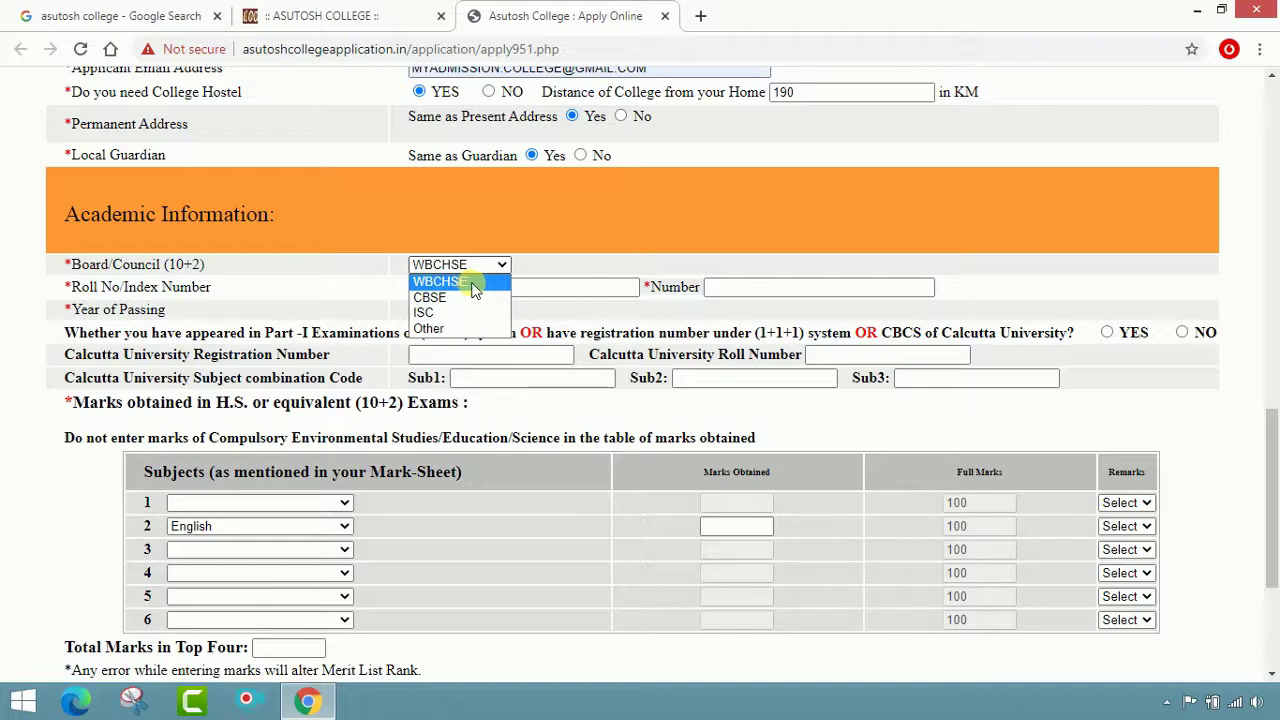
pyautogui.click(475, 284)
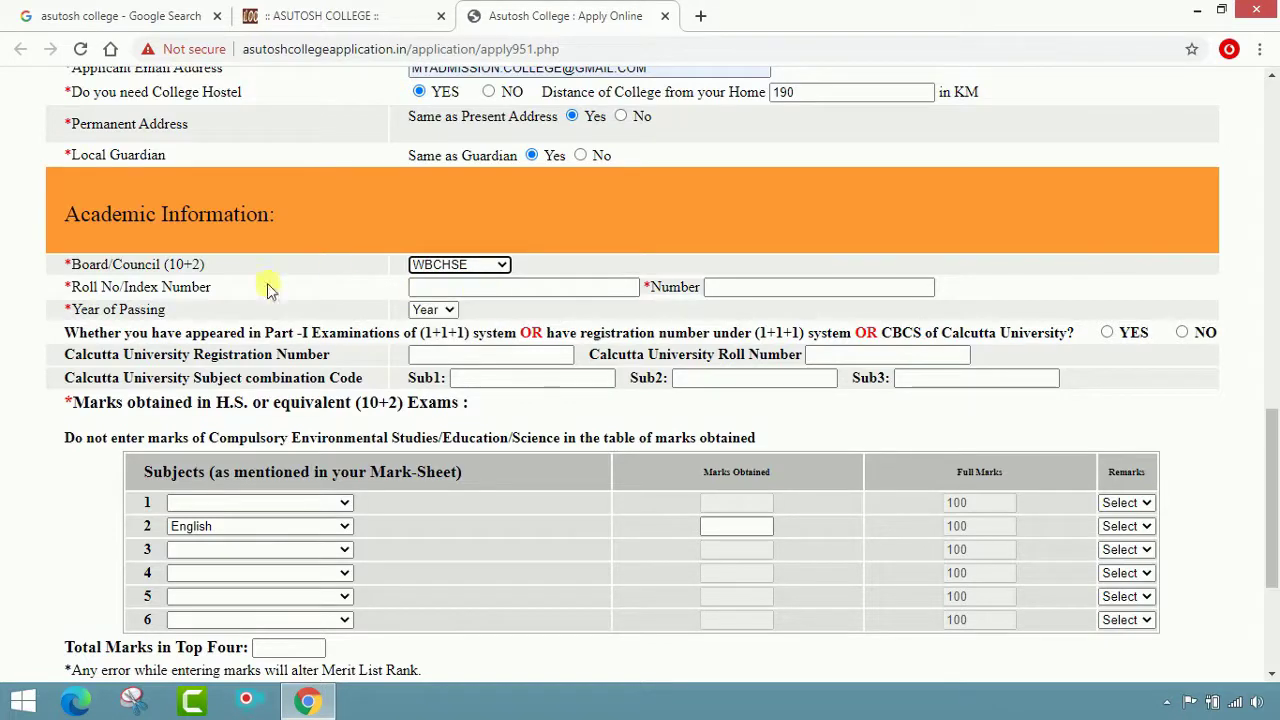
pyautogui.click(438, 289)
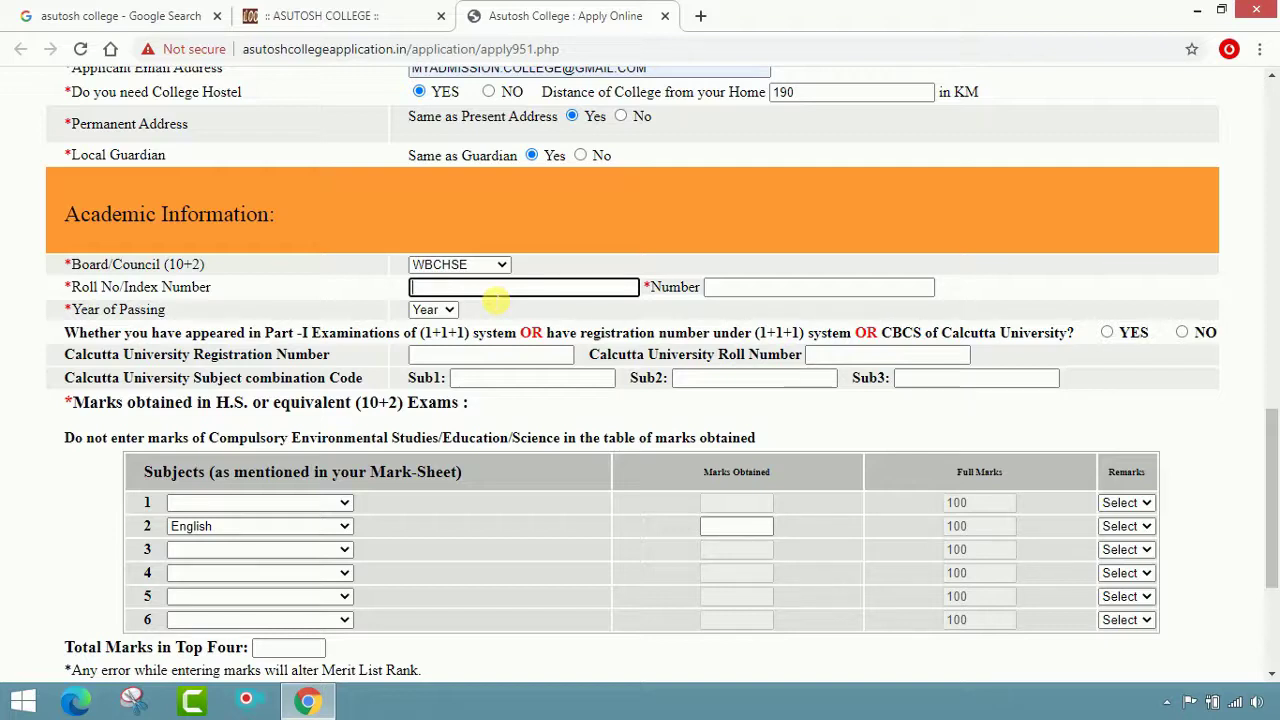
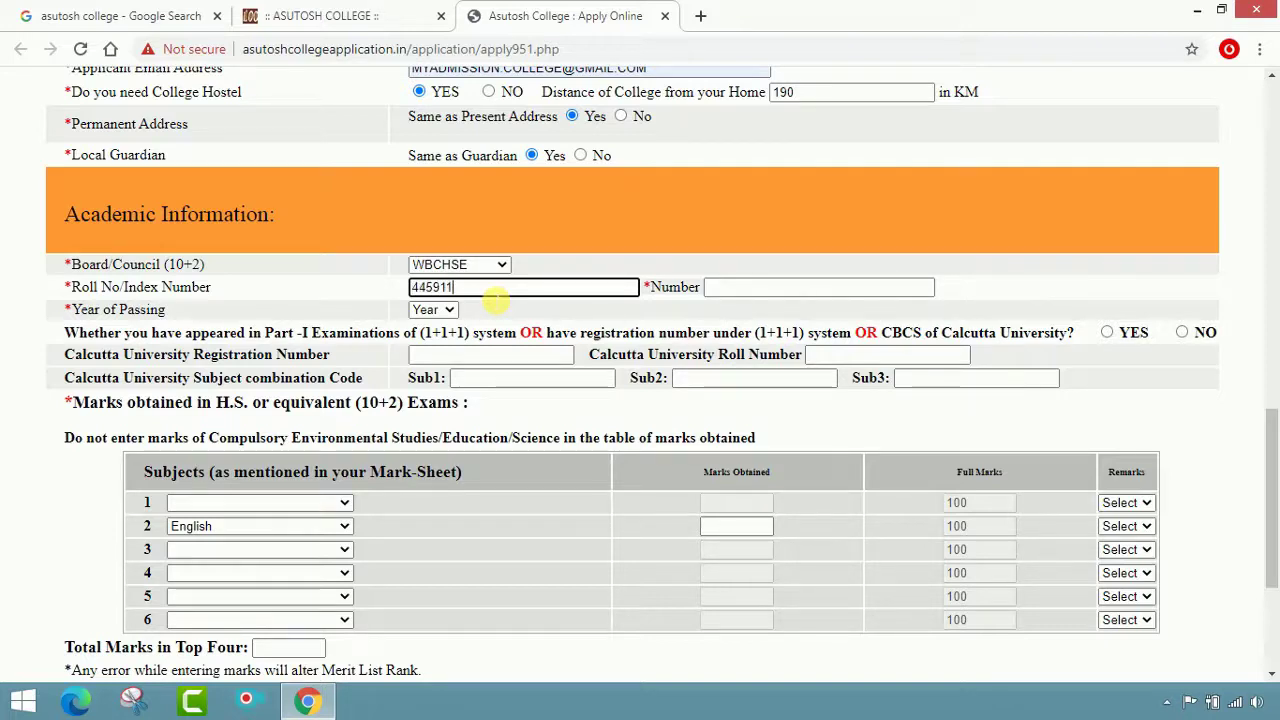
pyautogui.click(738, 290)
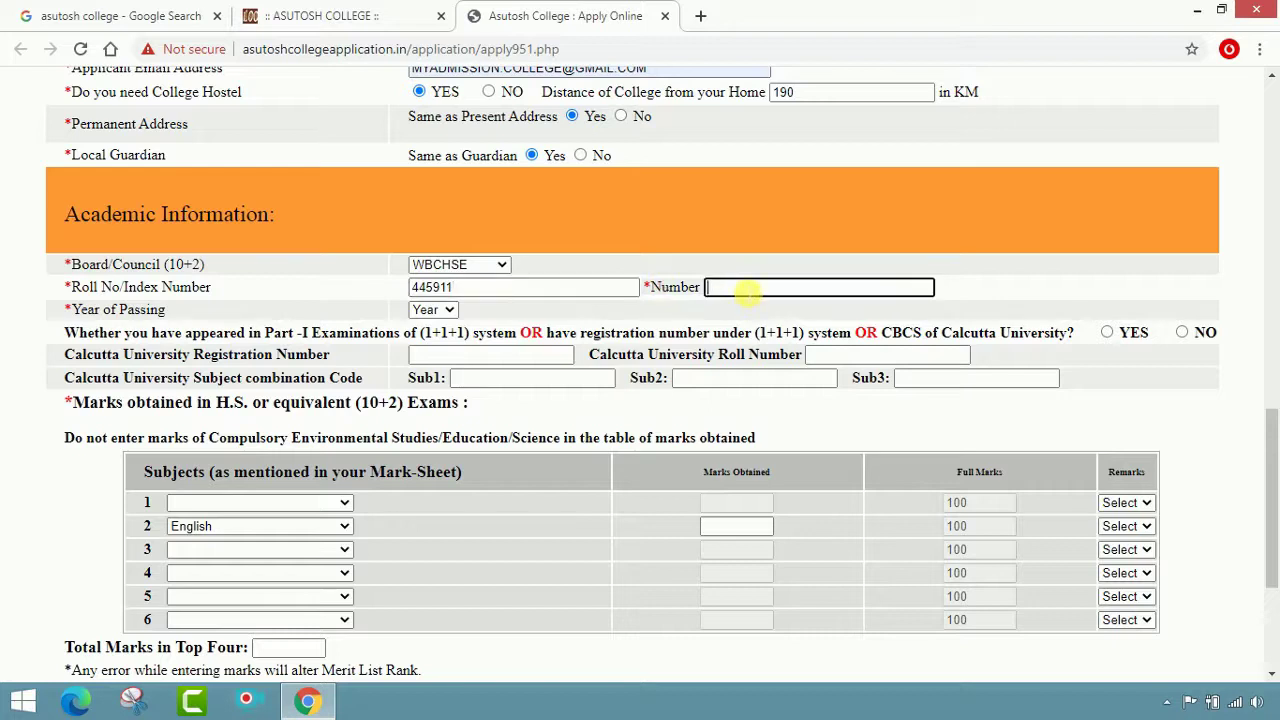
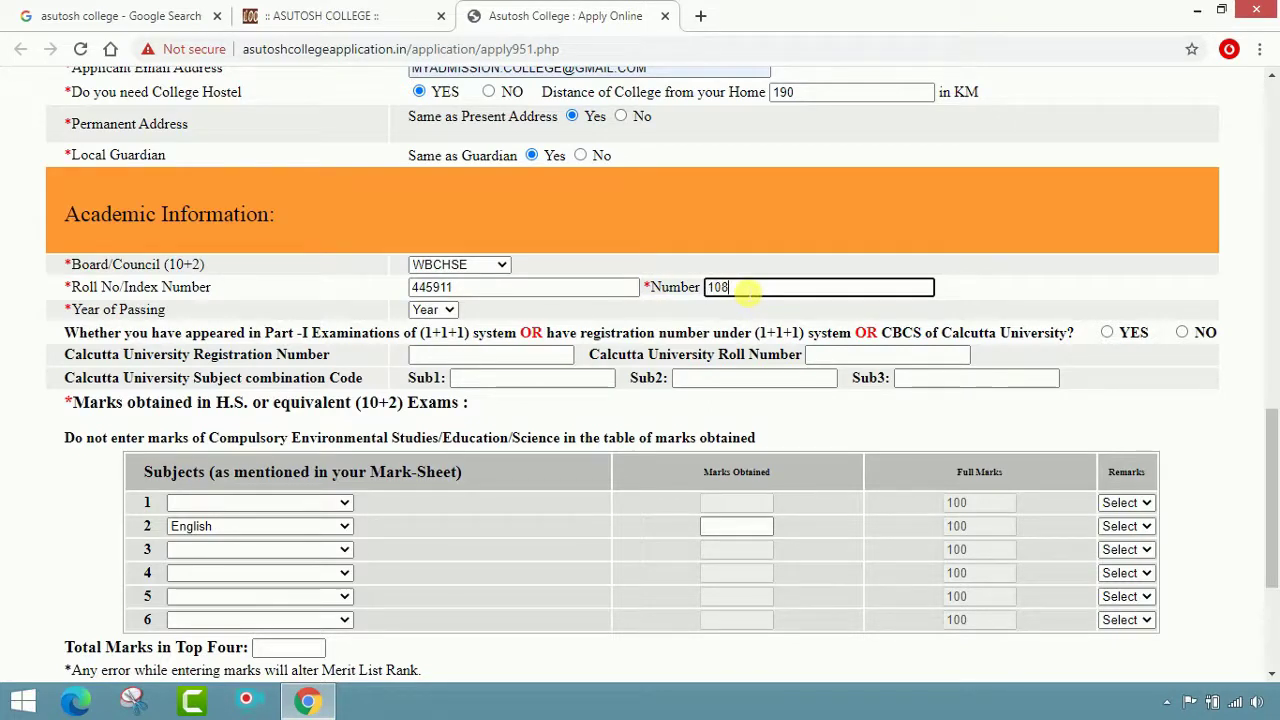
# Set the year of passing to 2020 and answer NO to the Part-I question
pyautogui.click(448, 311)
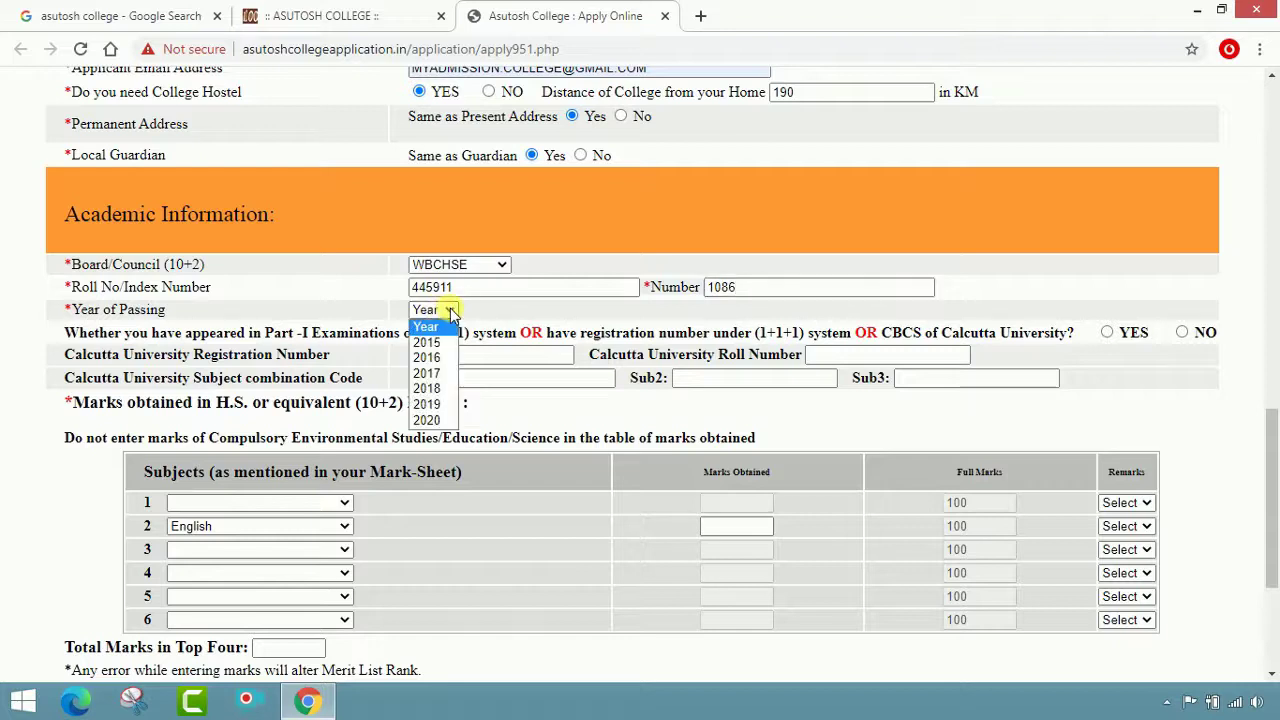
pyautogui.click(447, 422)
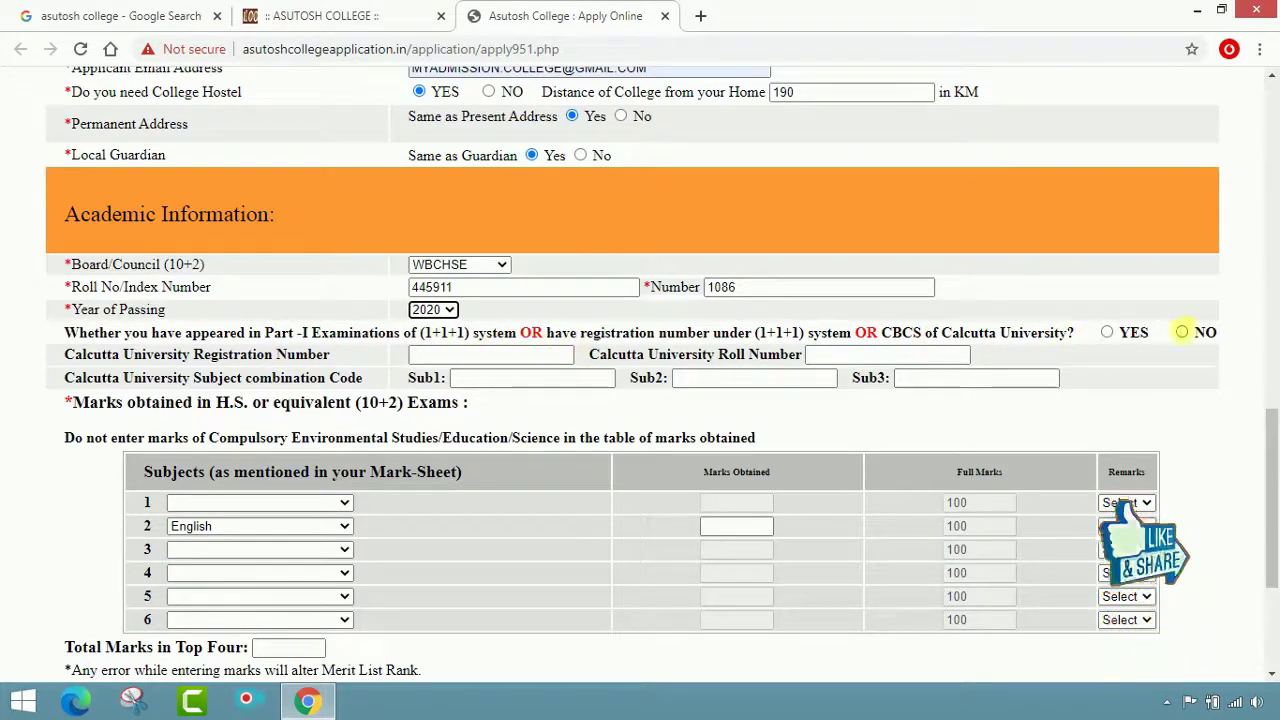
pyautogui.click(1187, 334)
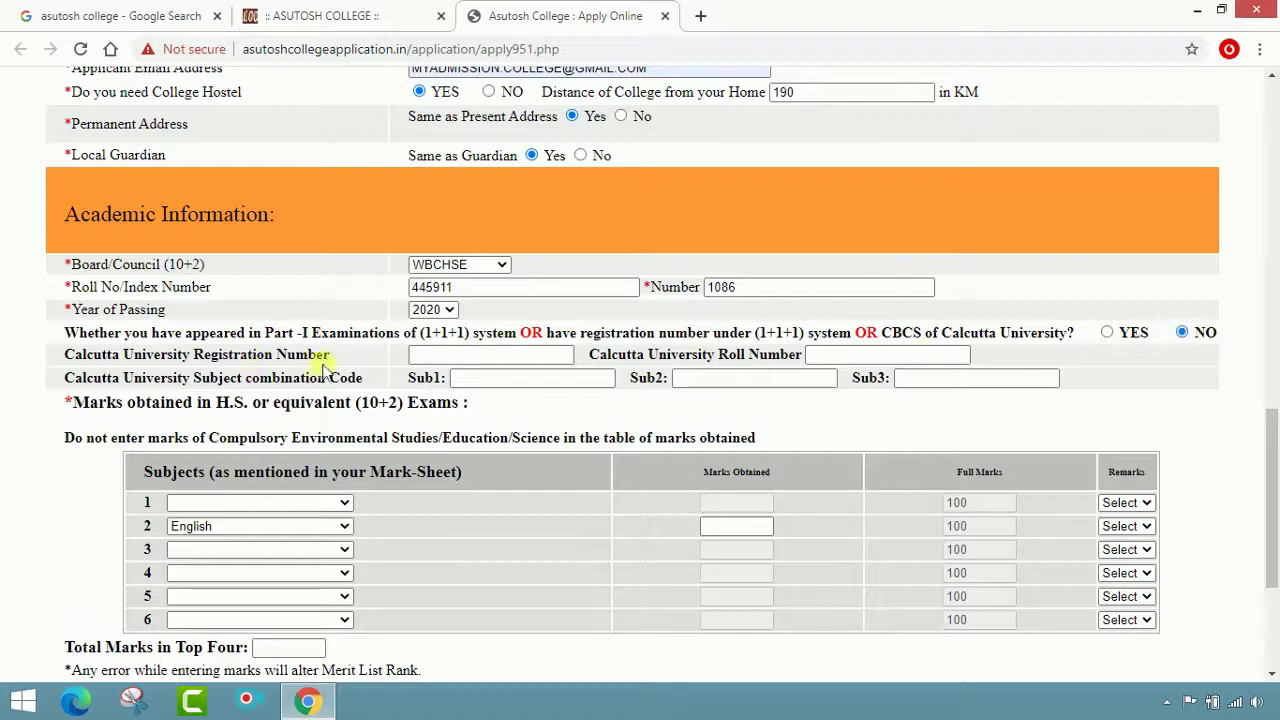
pyautogui.click(511, 361)
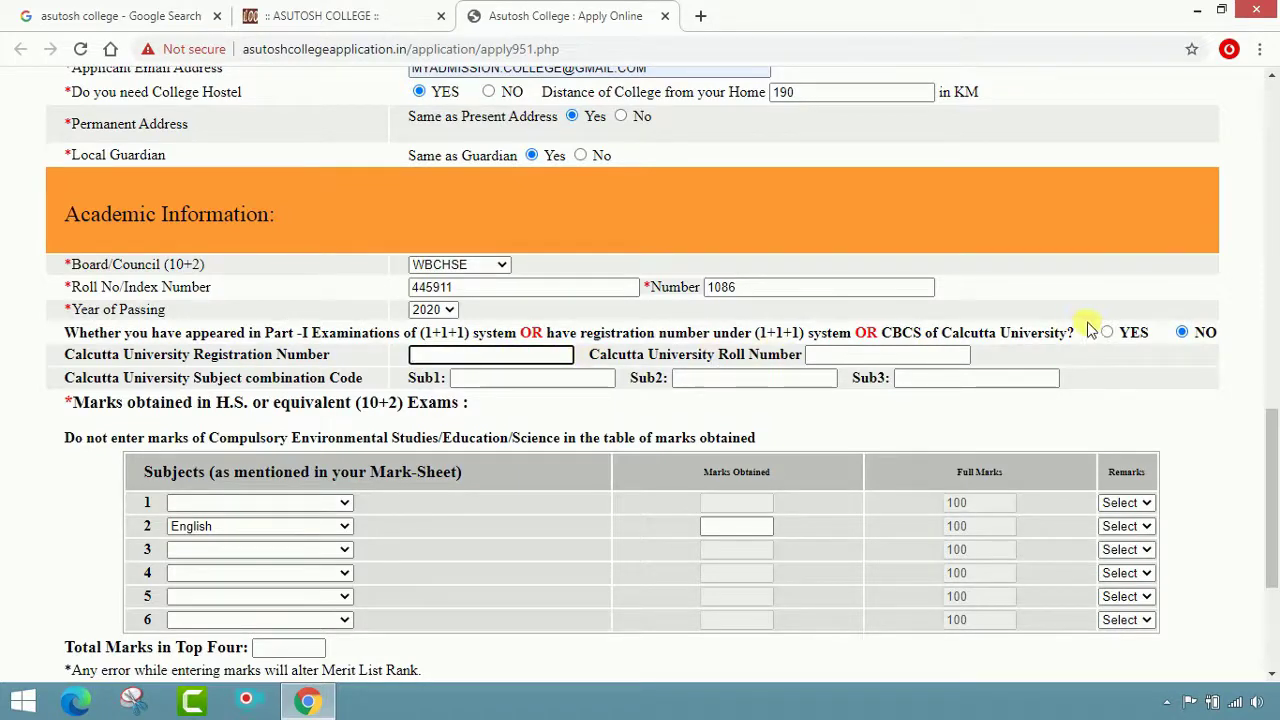
pyautogui.scroll(-1, 300, 350)
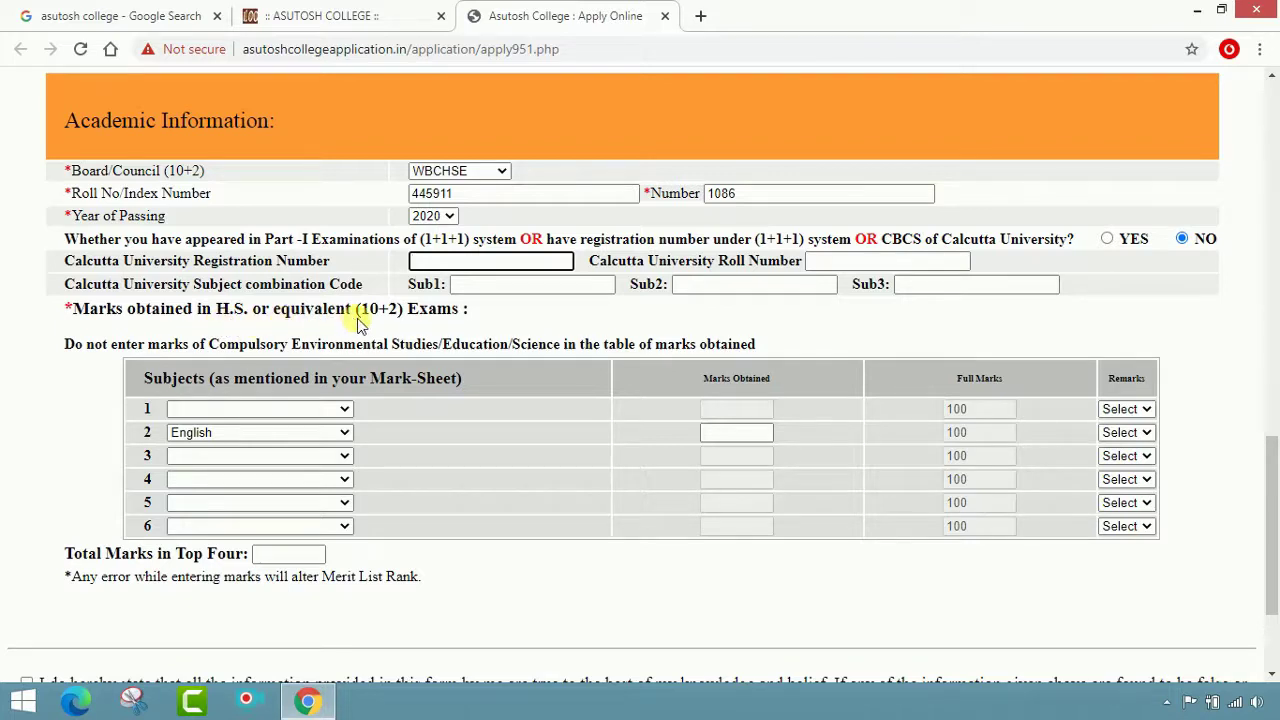
# Leave the registration number blank and add Bengali with 71 marks, PASS
pyautogui.click(503, 325)
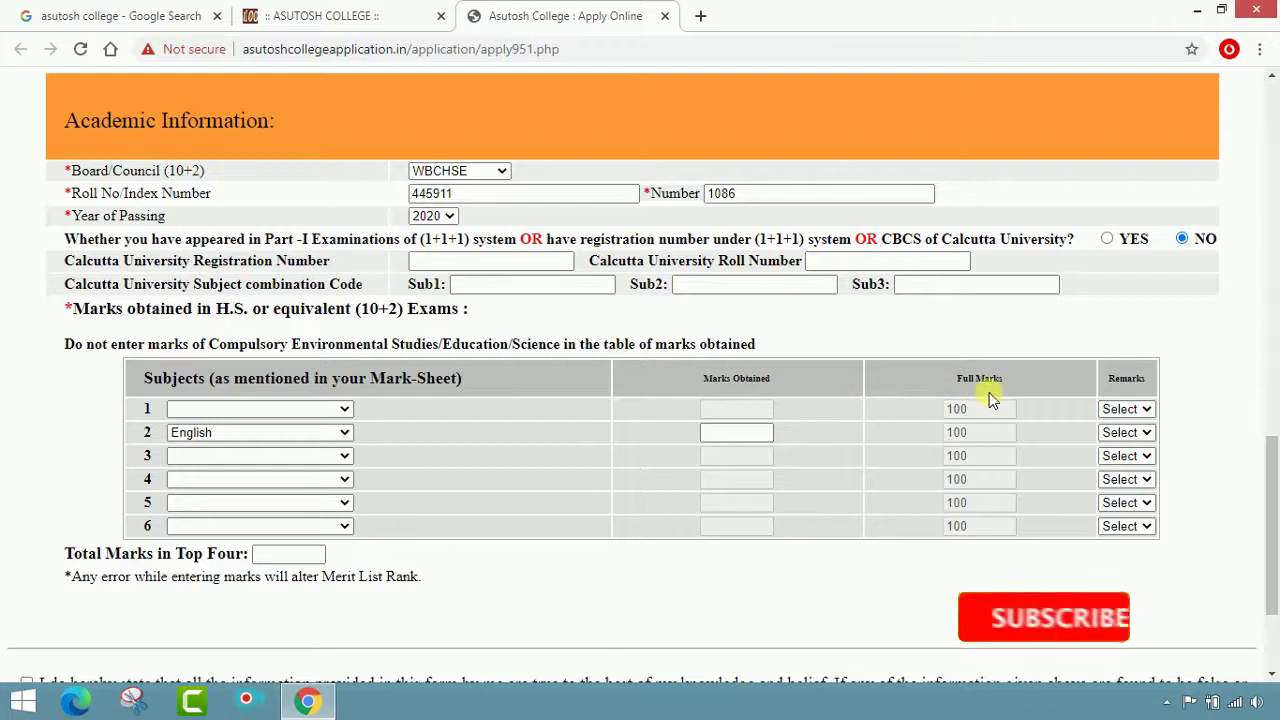
pyautogui.click(343, 411)
pyautogui.click(275, 443)
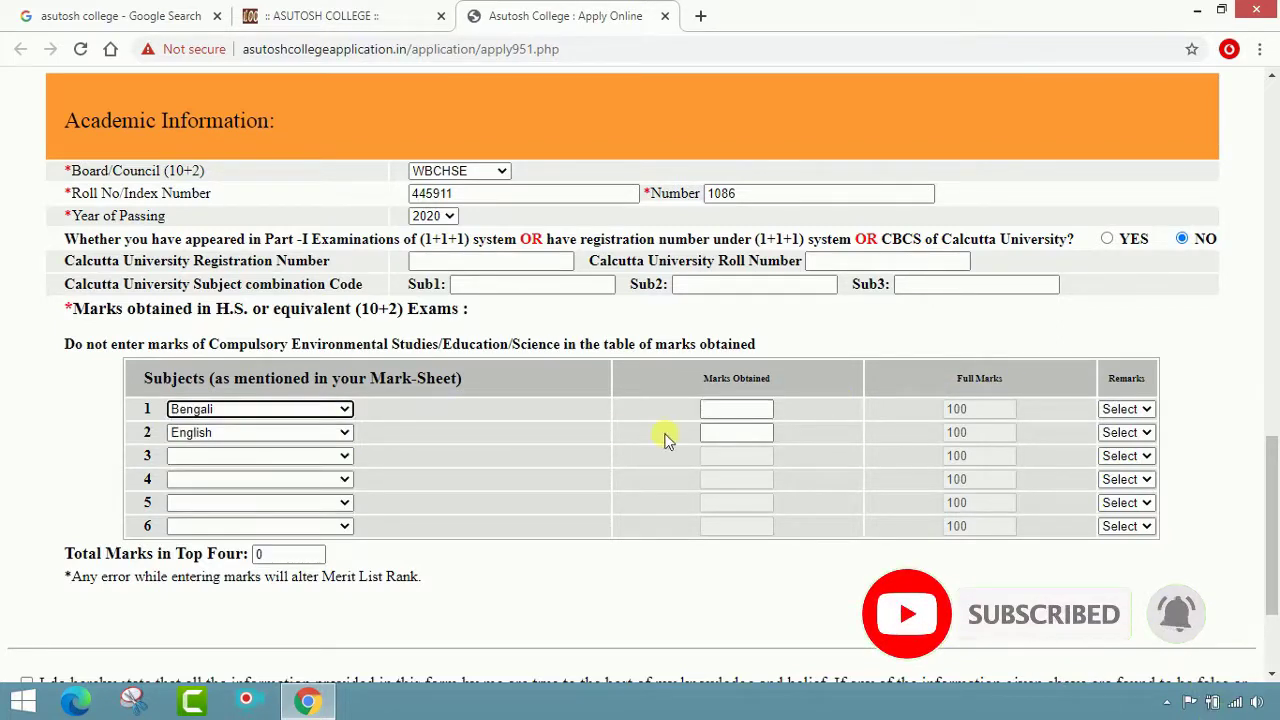
pyautogui.click(748, 417)
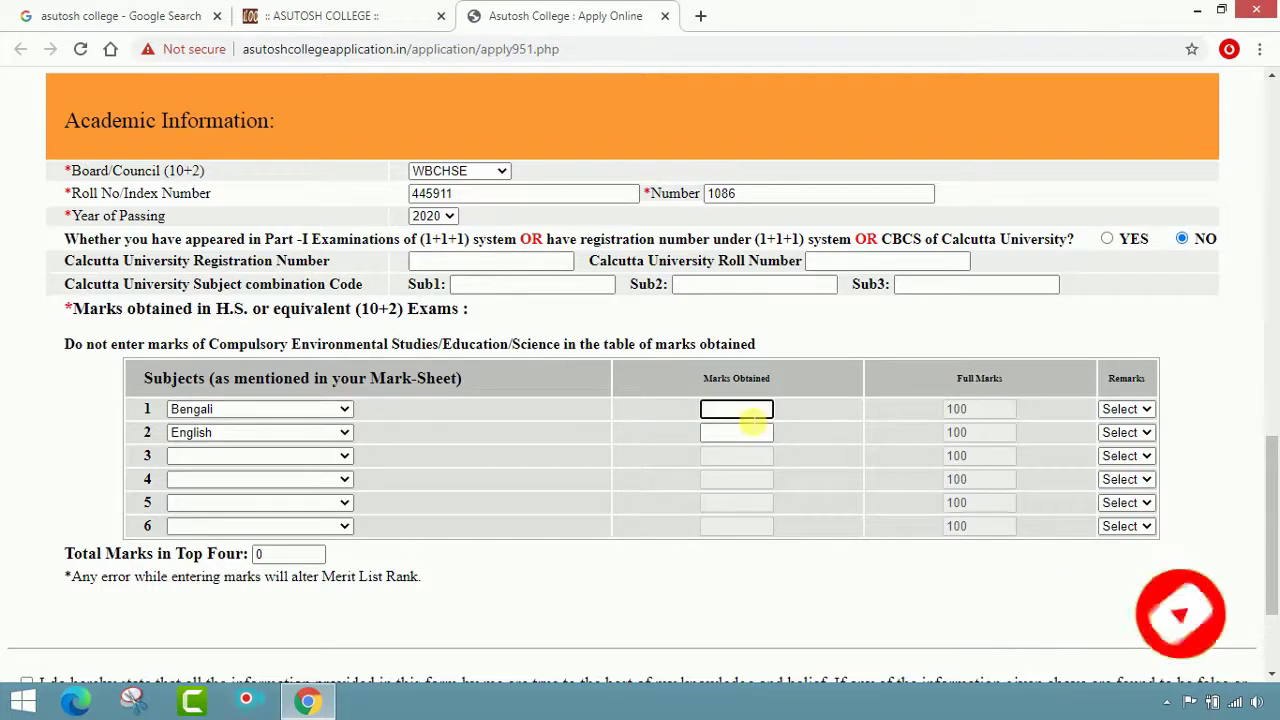
pyautogui.write('71')
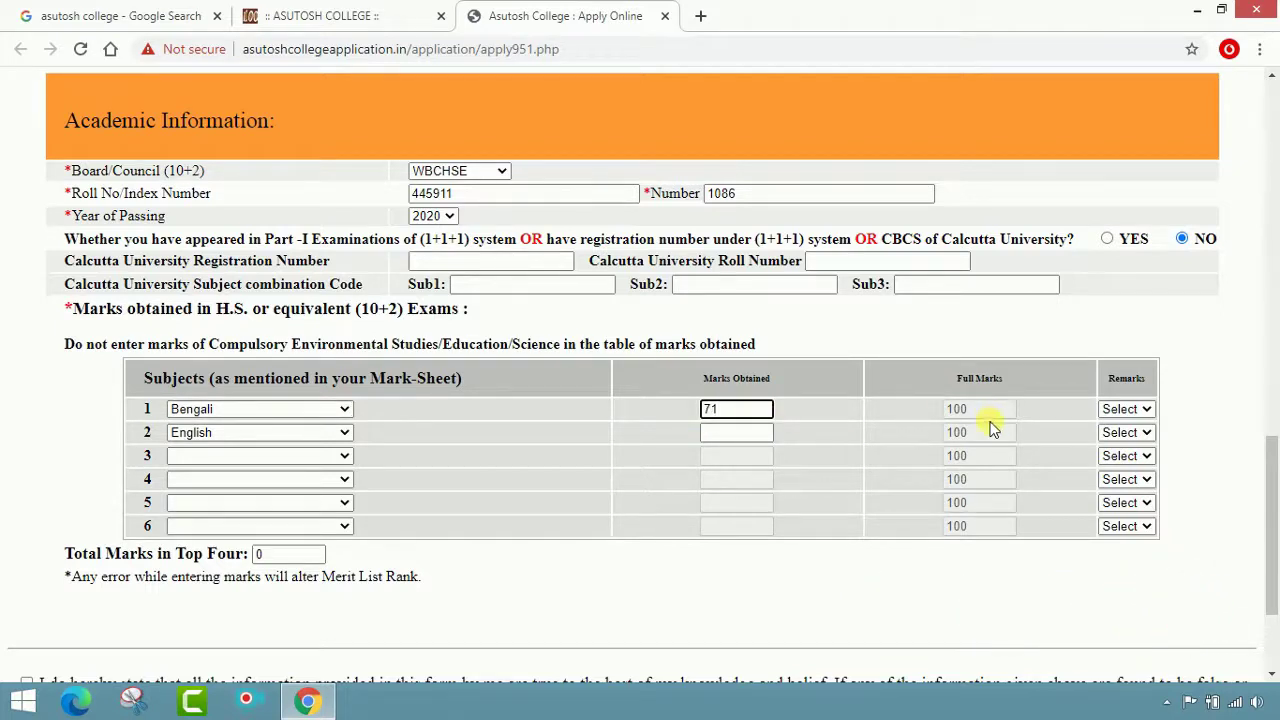
pyautogui.press('Tab')
pyautogui.click(1133, 411)
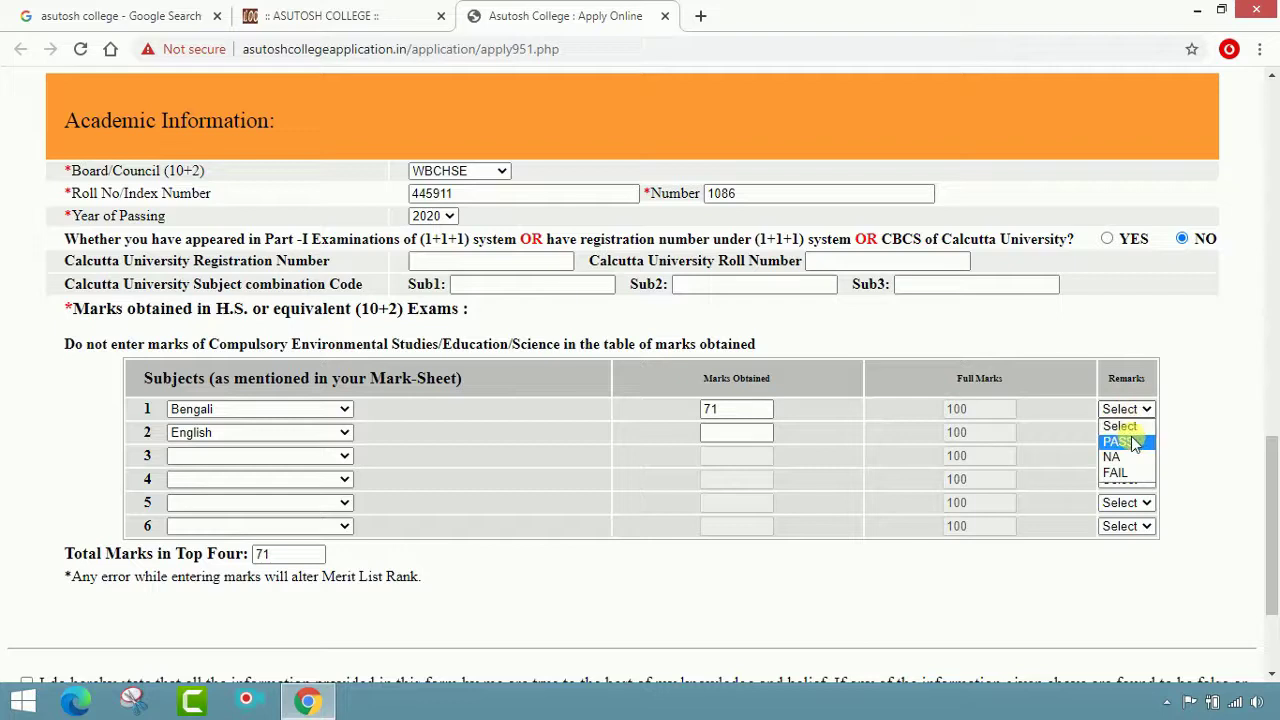
pyautogui.click(1132, 438)
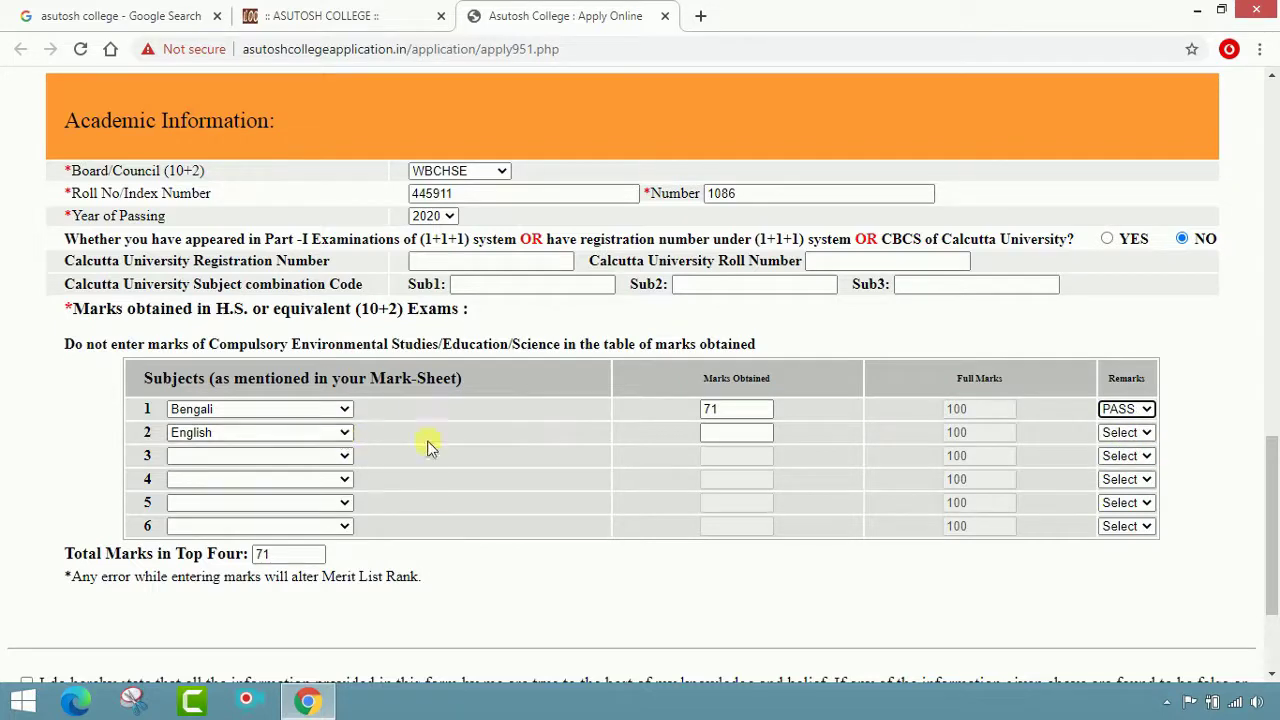
# Enter English marks with PASS and add Geography as the third subject, PASS
pyautogui.click(716, 441)
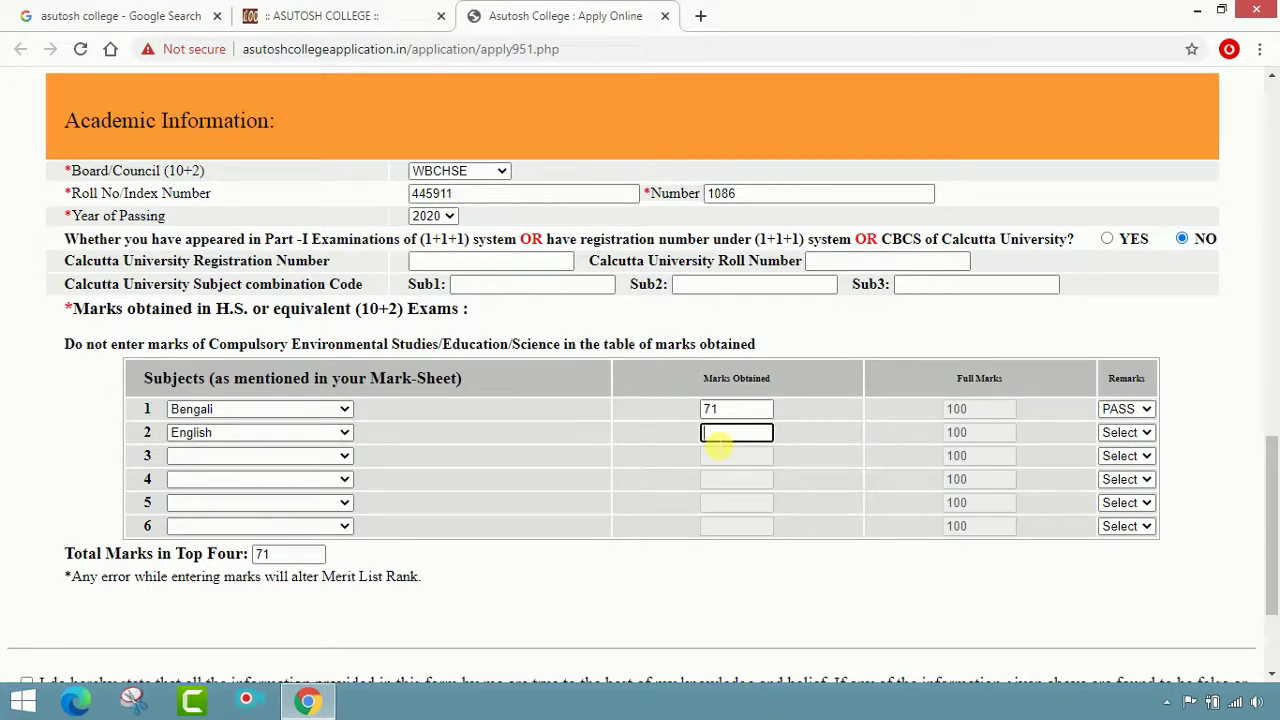
pyautogui.click(1130, 433)
pyautogui.click(1133, 466)
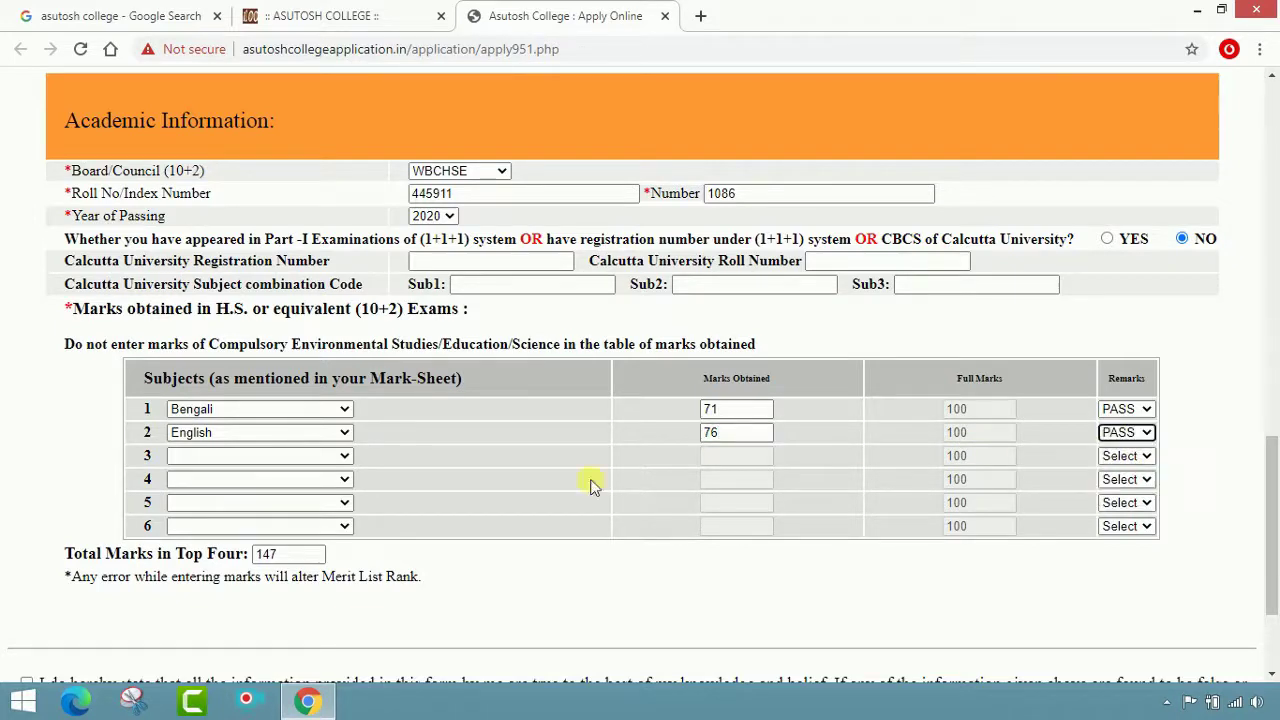
pyautogui.click(333, 457)
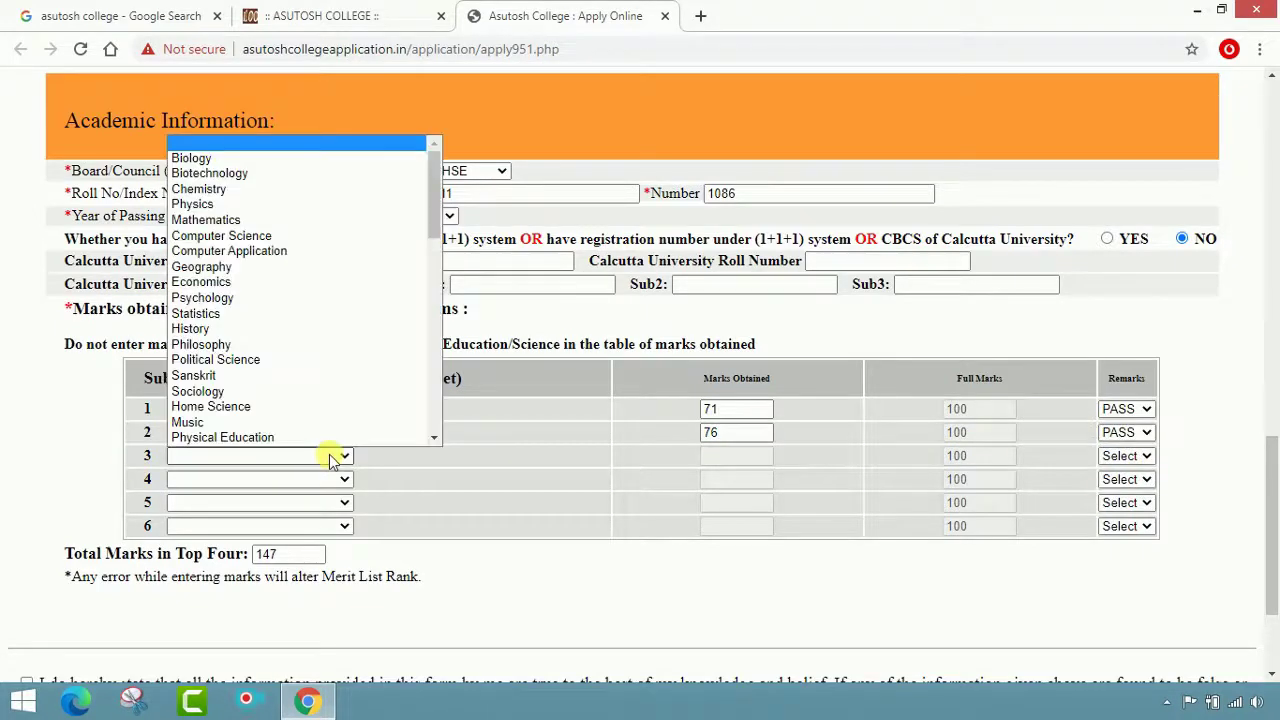
pyautogui.press('g')
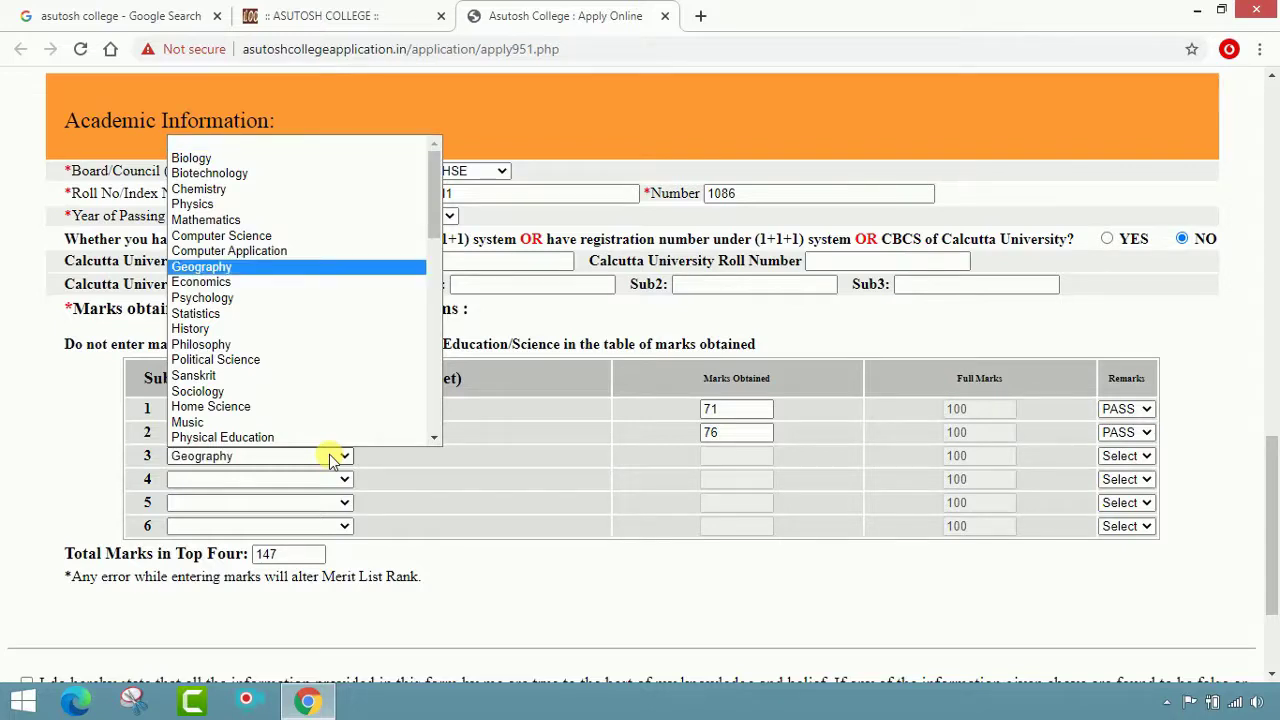
pyautogui.click(240, 266)
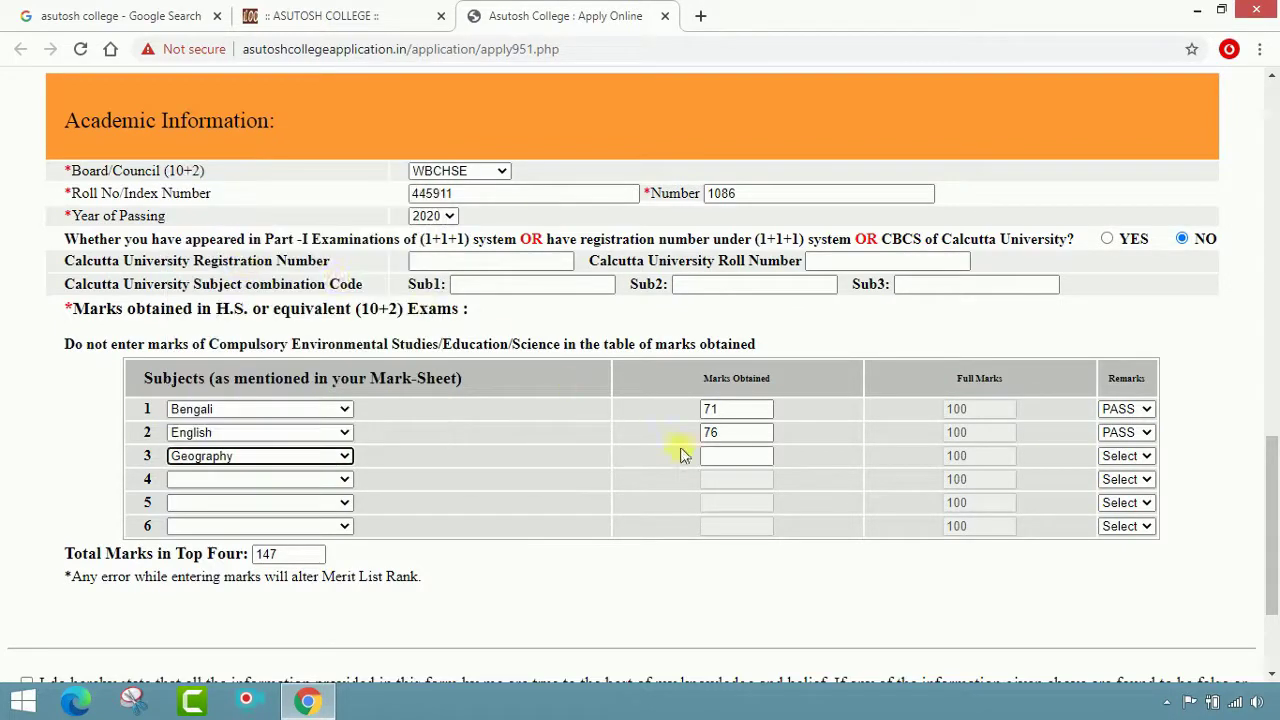
pyautogui.click(722, 461)
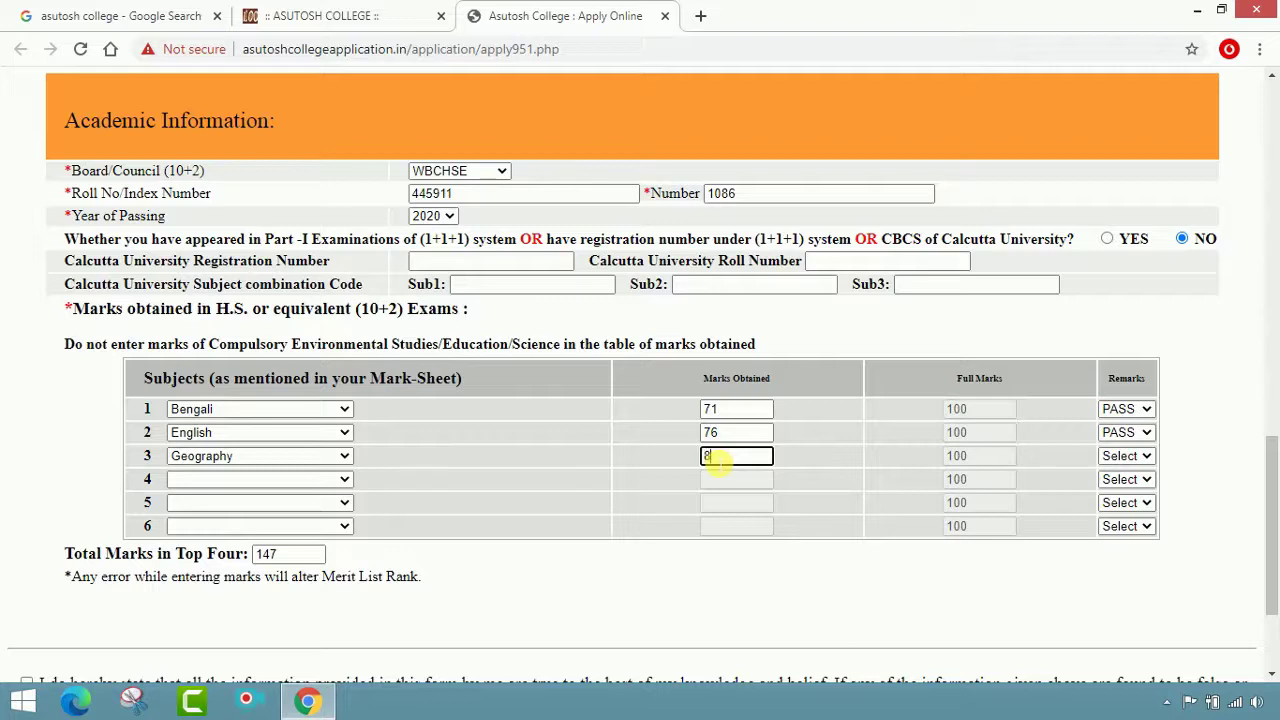
pyautogui.press('Tab')
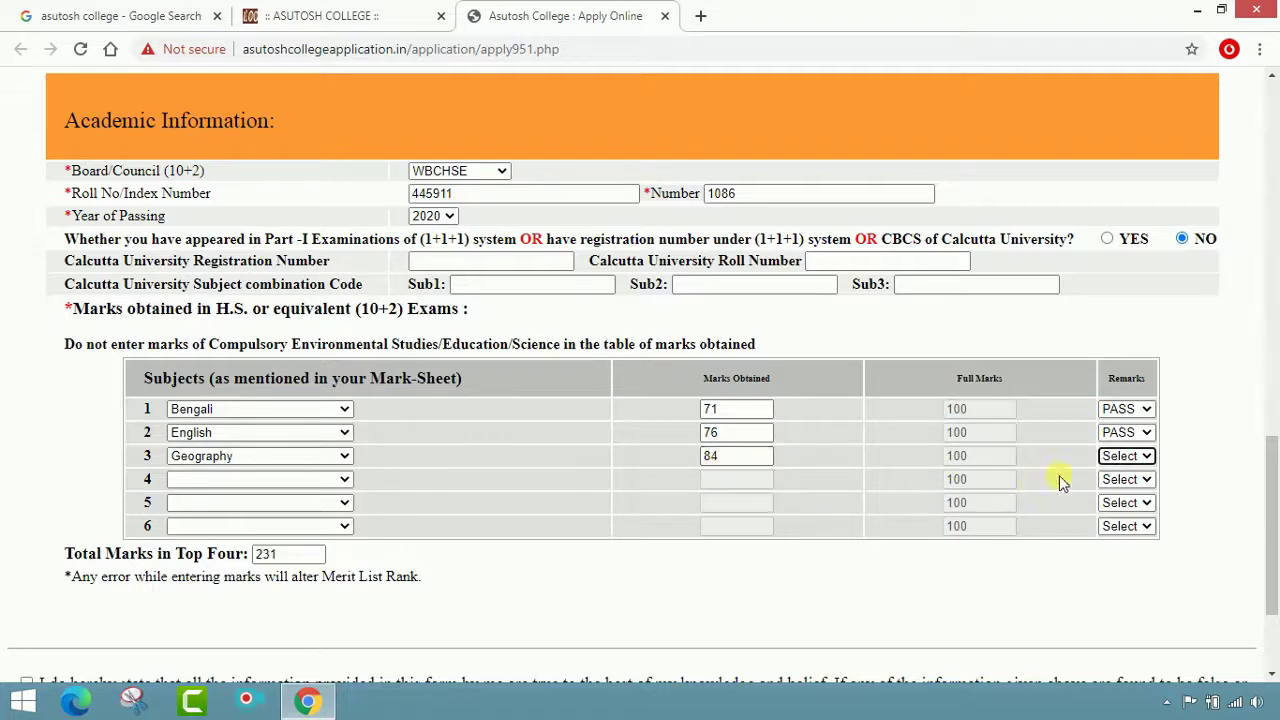
pyautogui.click(1140, 456)
pyautogui.click(1135, 490)
# Add Philosophy as the fourth subject with its marks and a PASS remark
pyautogui.click(340, 480)
pyautogui.press('p')
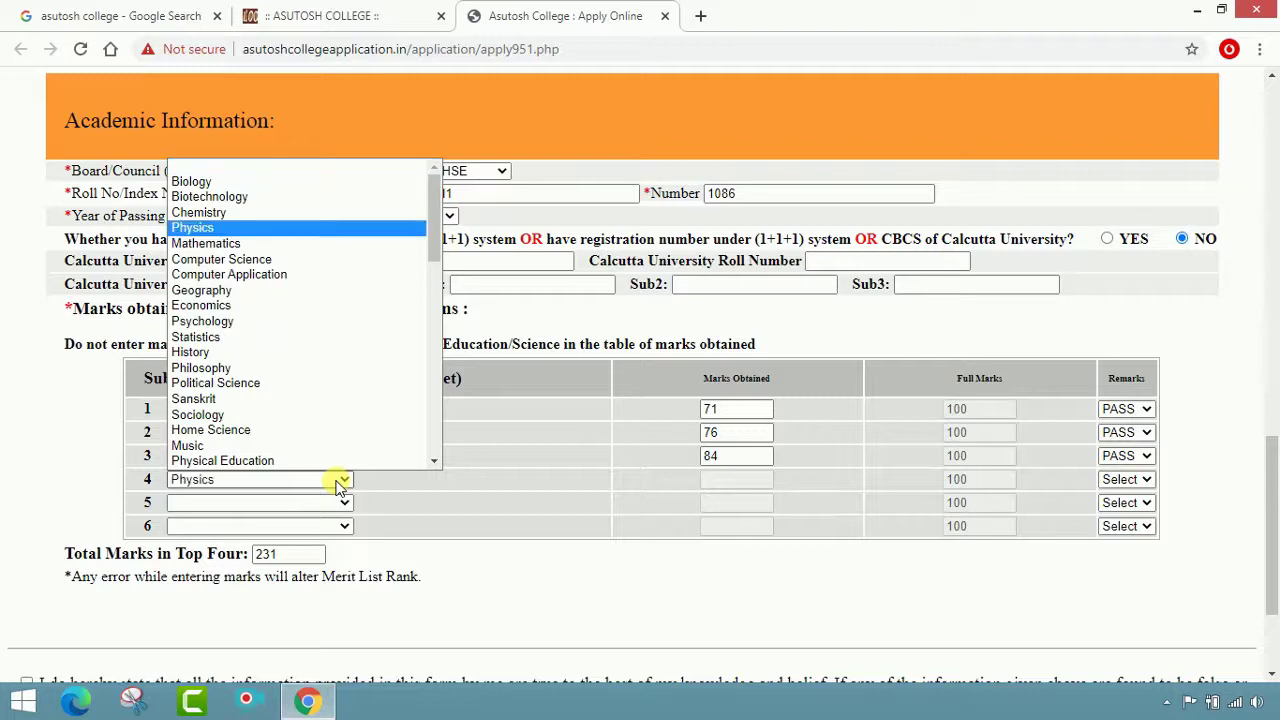
pyautogui.press('h')
pyautogui.press('i')
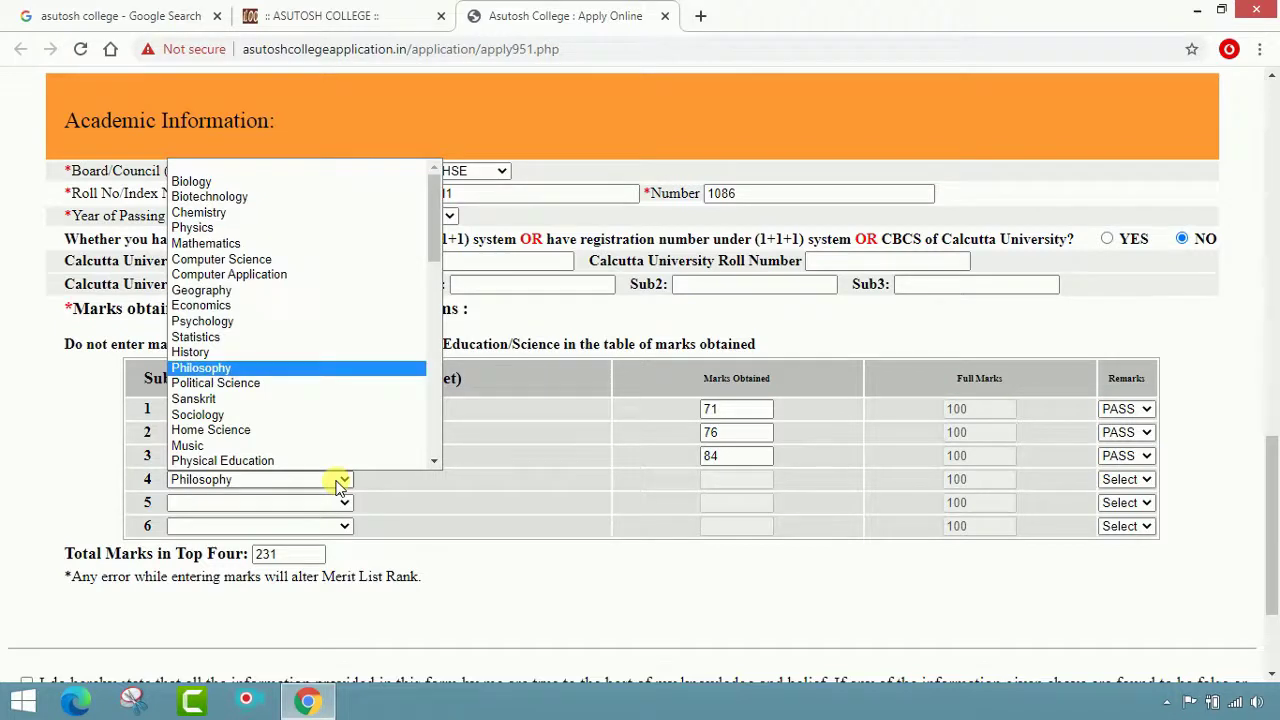
pyautogui.press('Return')
pyautogui.click(736, 486)
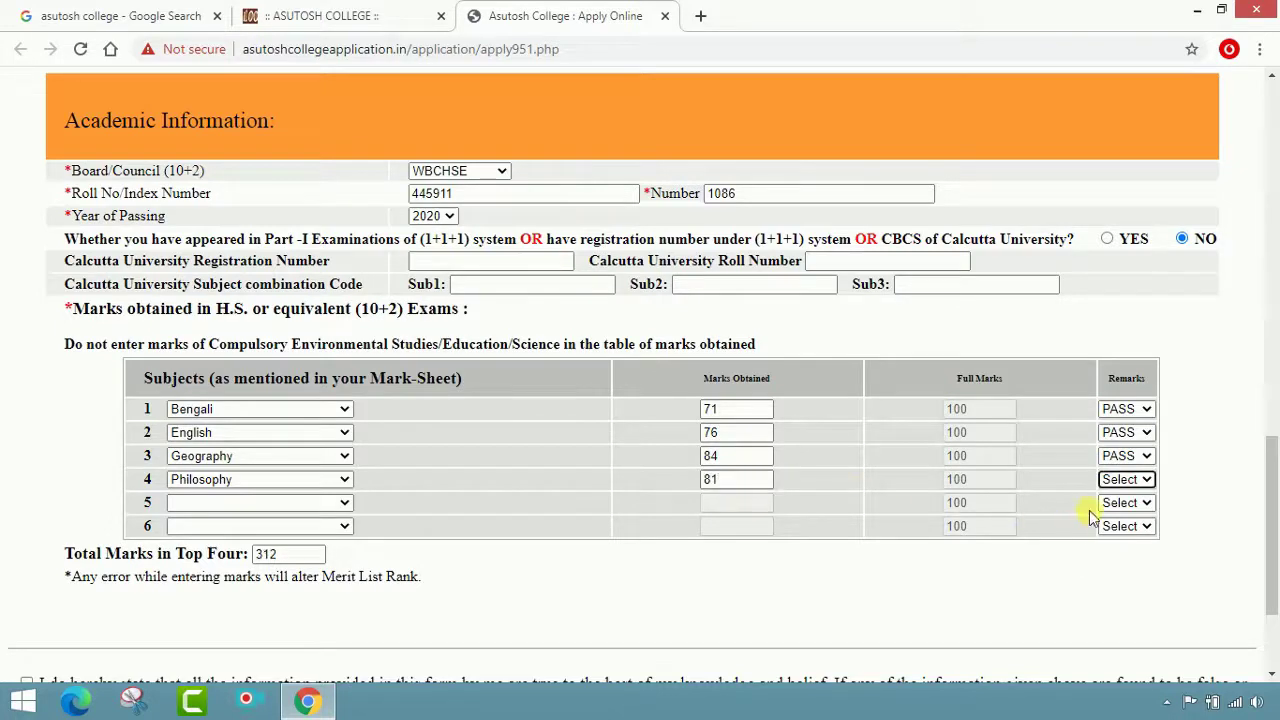
pyautogui.click(1134, 479)
pyautogui.click(1115, 511)
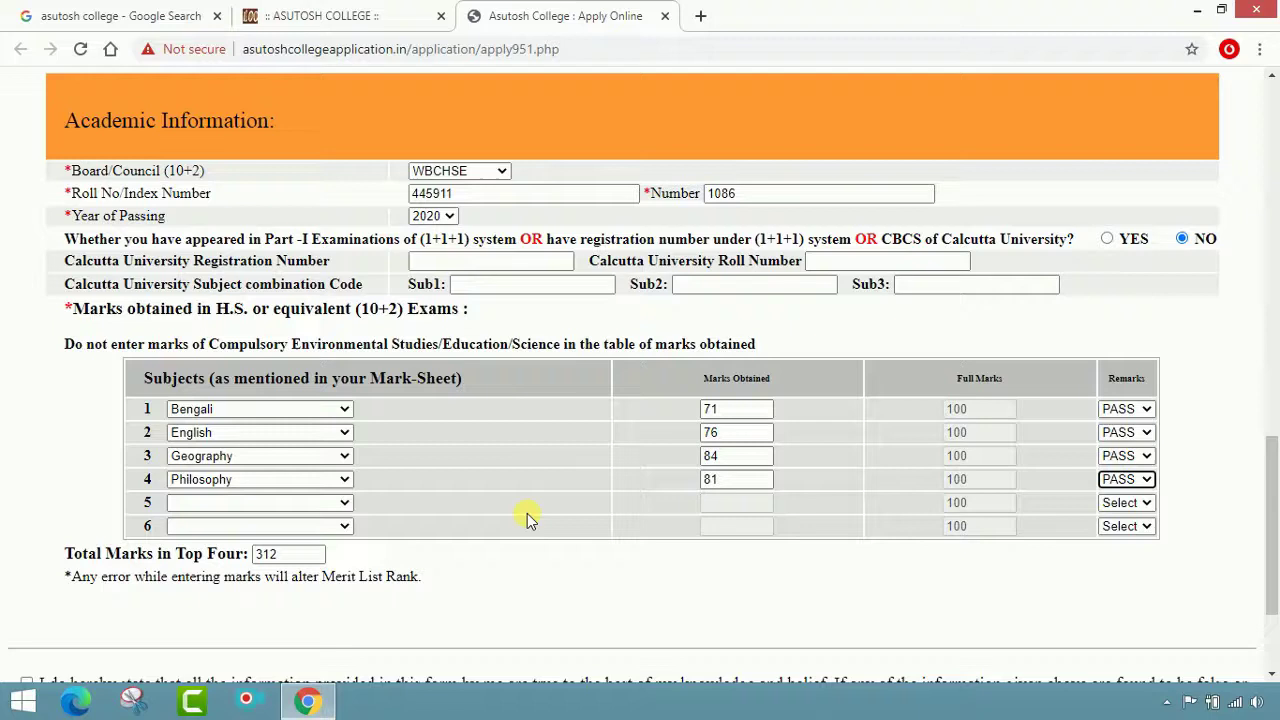
# Add History as the fifth subject with 80 marks and a PASS remark
pyautogui.click(345, 503)
pyautogui.press('h')
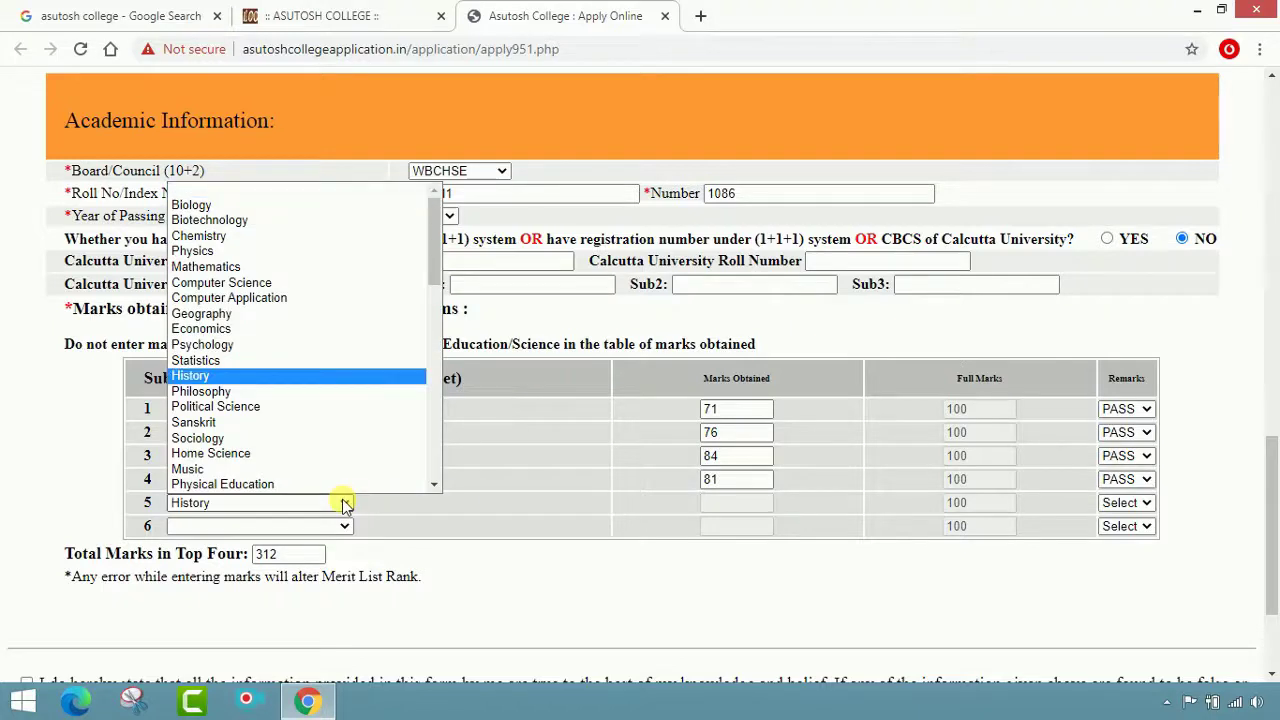
pyautogui.press('Return')
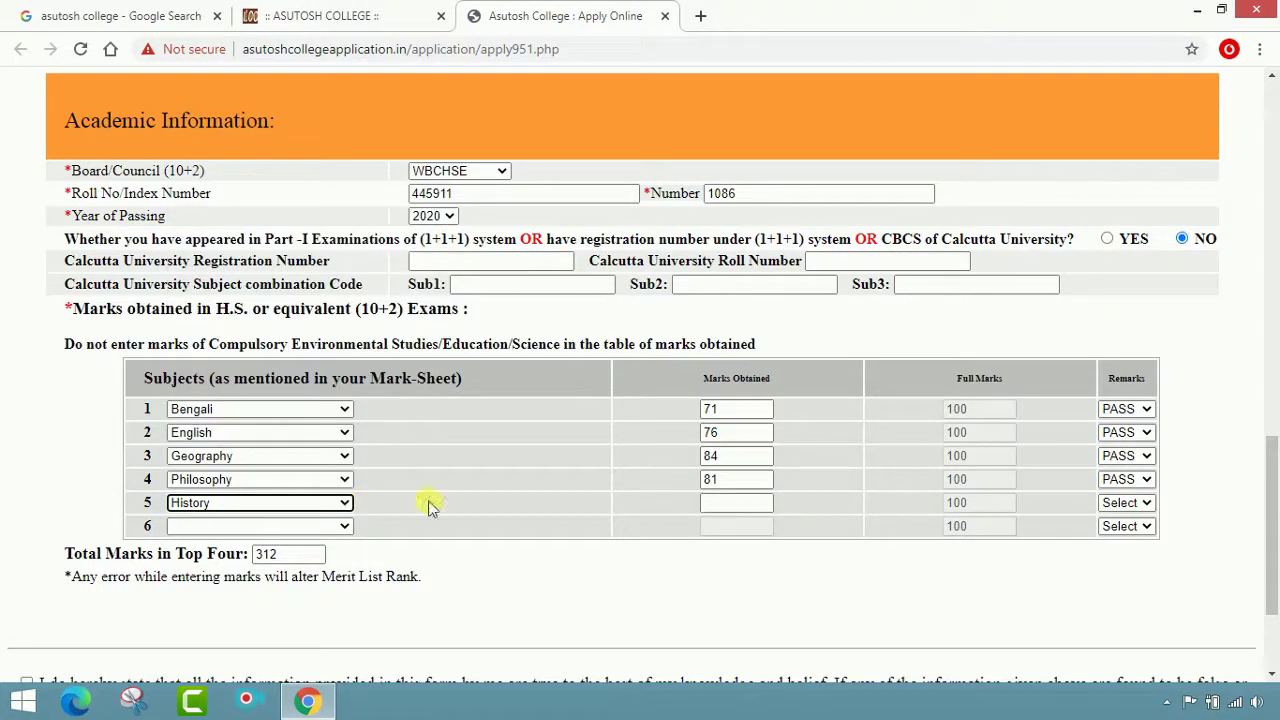
pyautogui.click(725, 512)
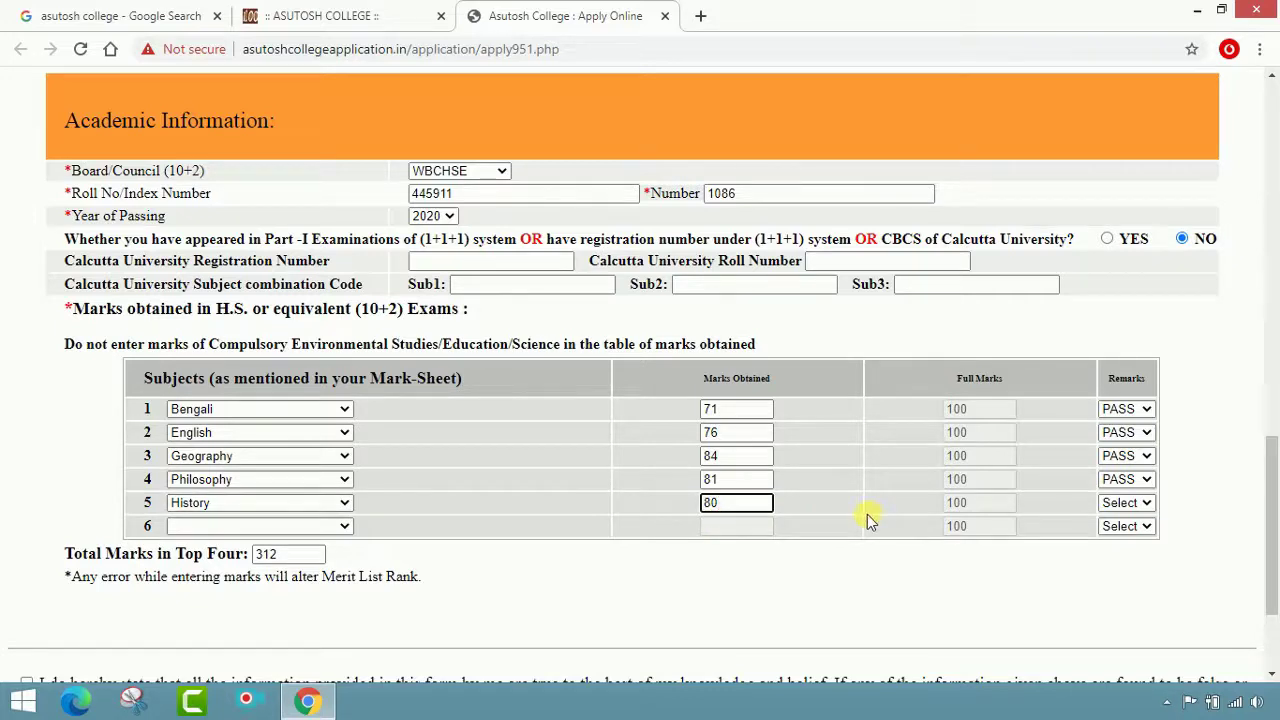
pyautogui.press('Tab')
pyautogui.click(1145, 504)
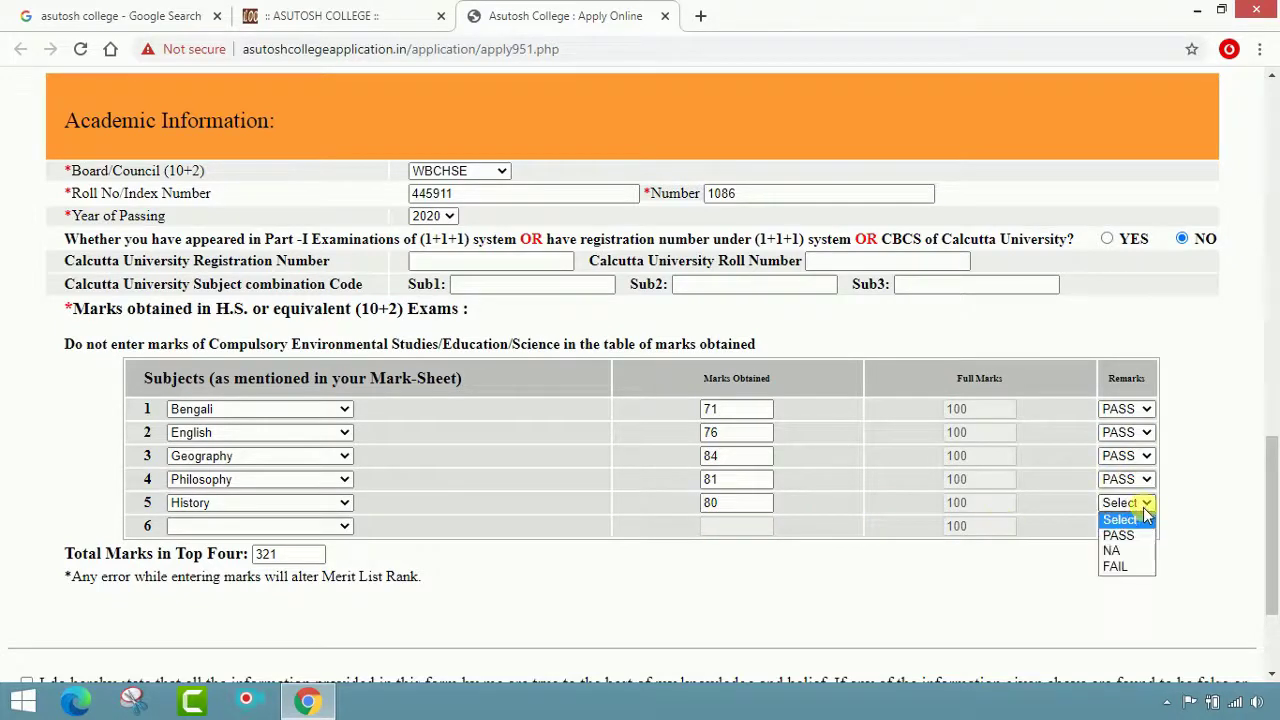
pyautogui.click(1135, 535)
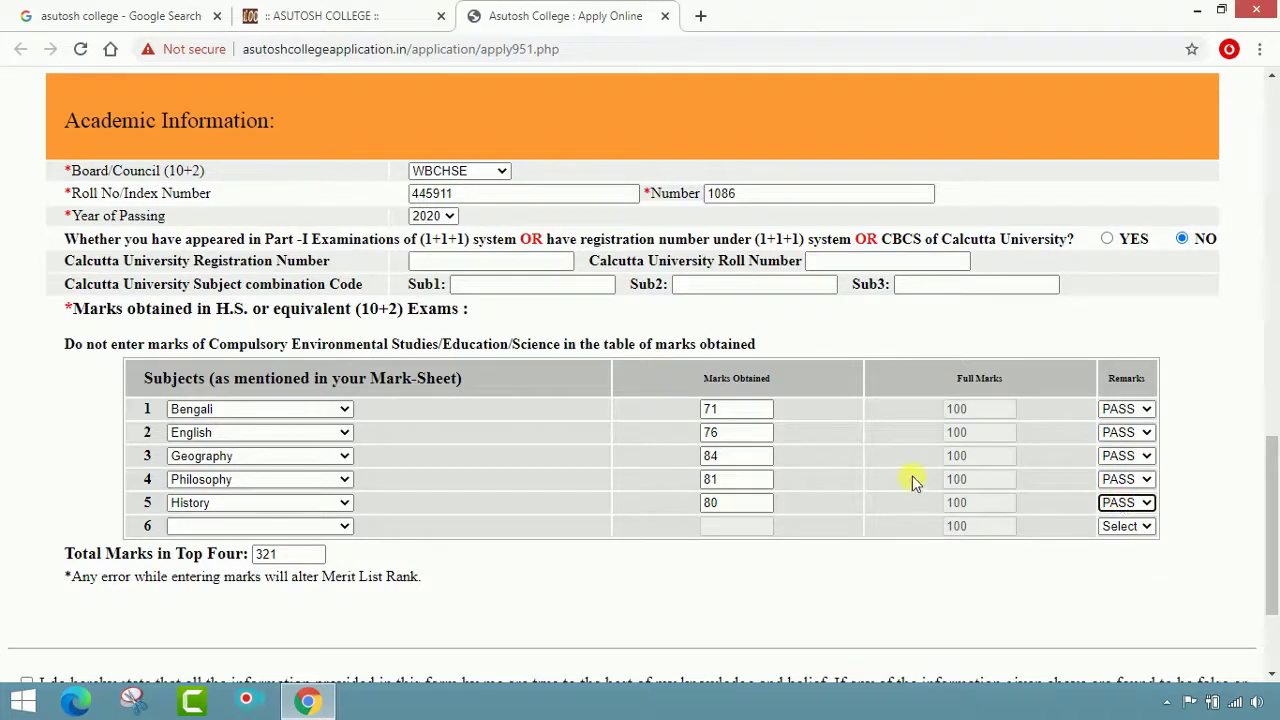
# Tick the 'I do hereby state…' declaration checkbox below the marks table
pyautogui.scroll(-1, 946, 520)
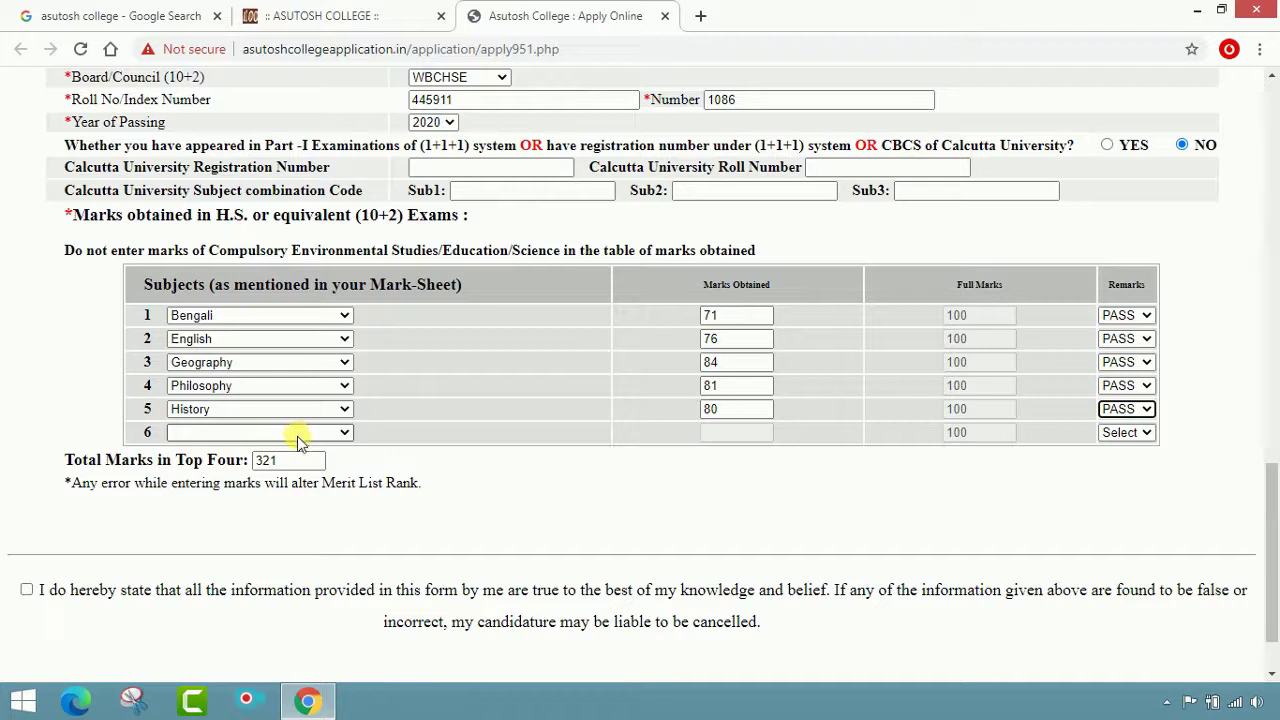
pyautogui.scroll(-1, 497, 500)
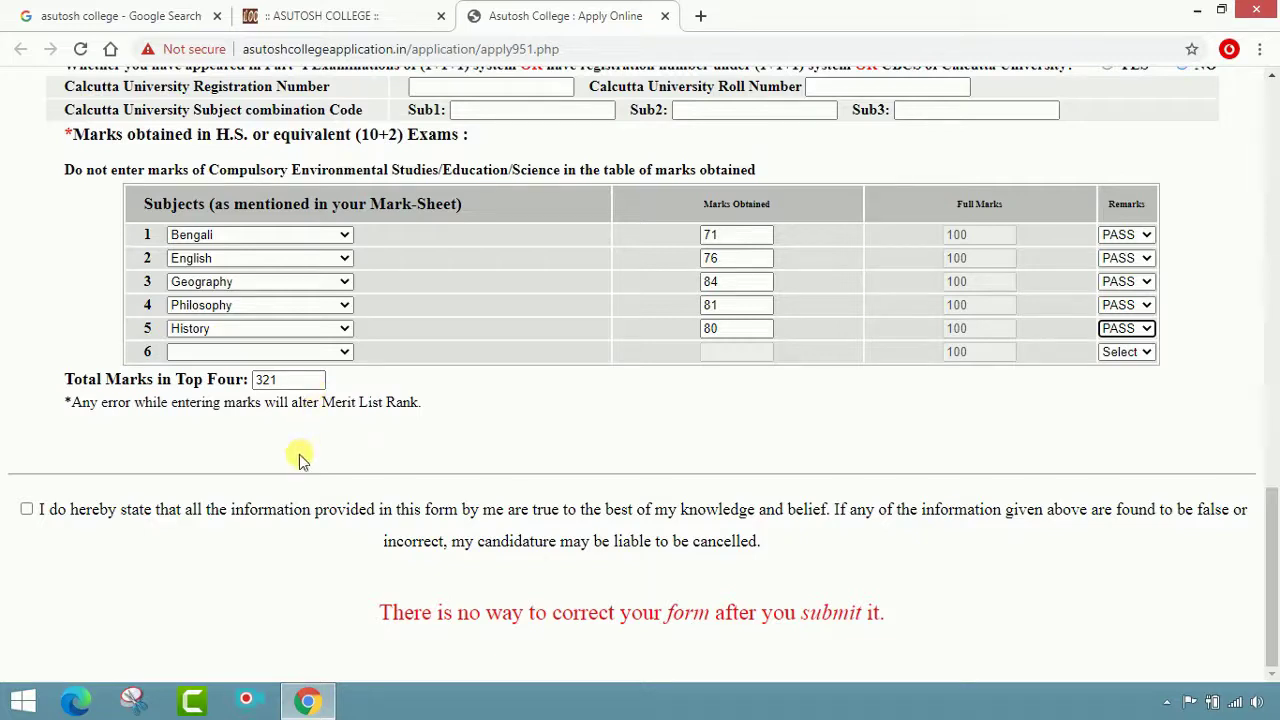
pyautogui.press('Tab')
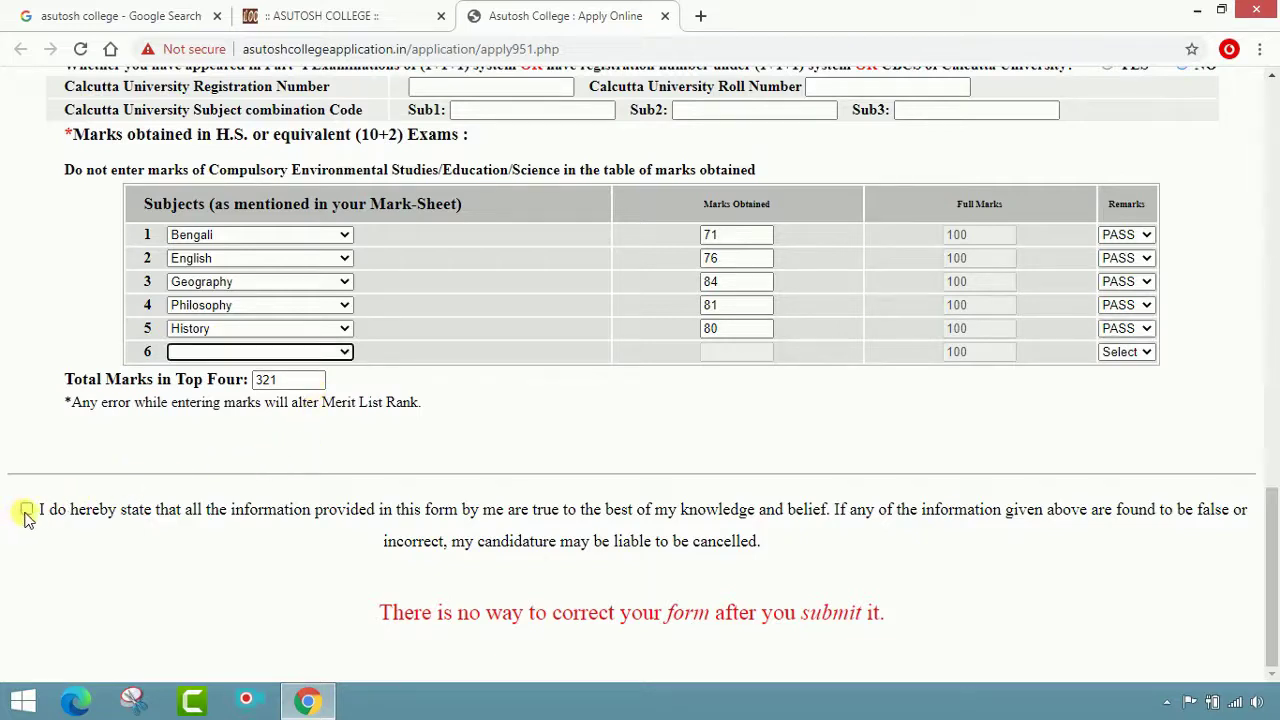
pyautogui.click(27, 512)
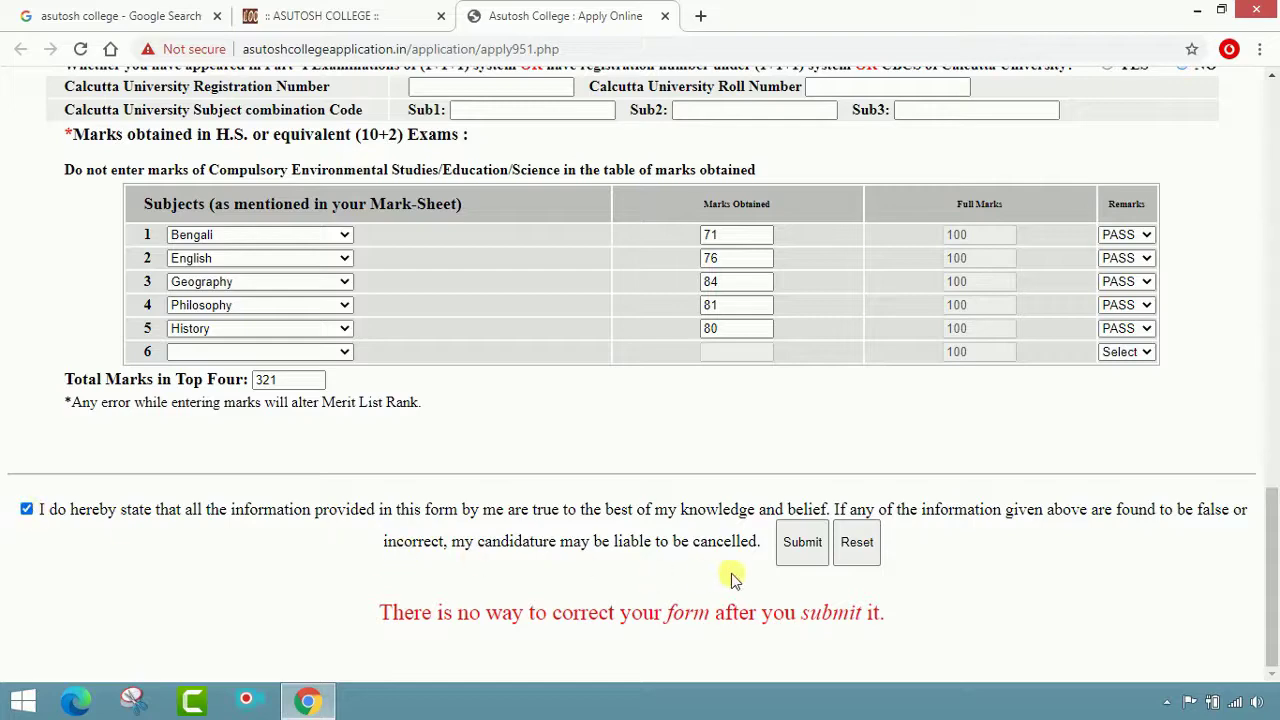
pyautogui.scroll(4, 737, 177)
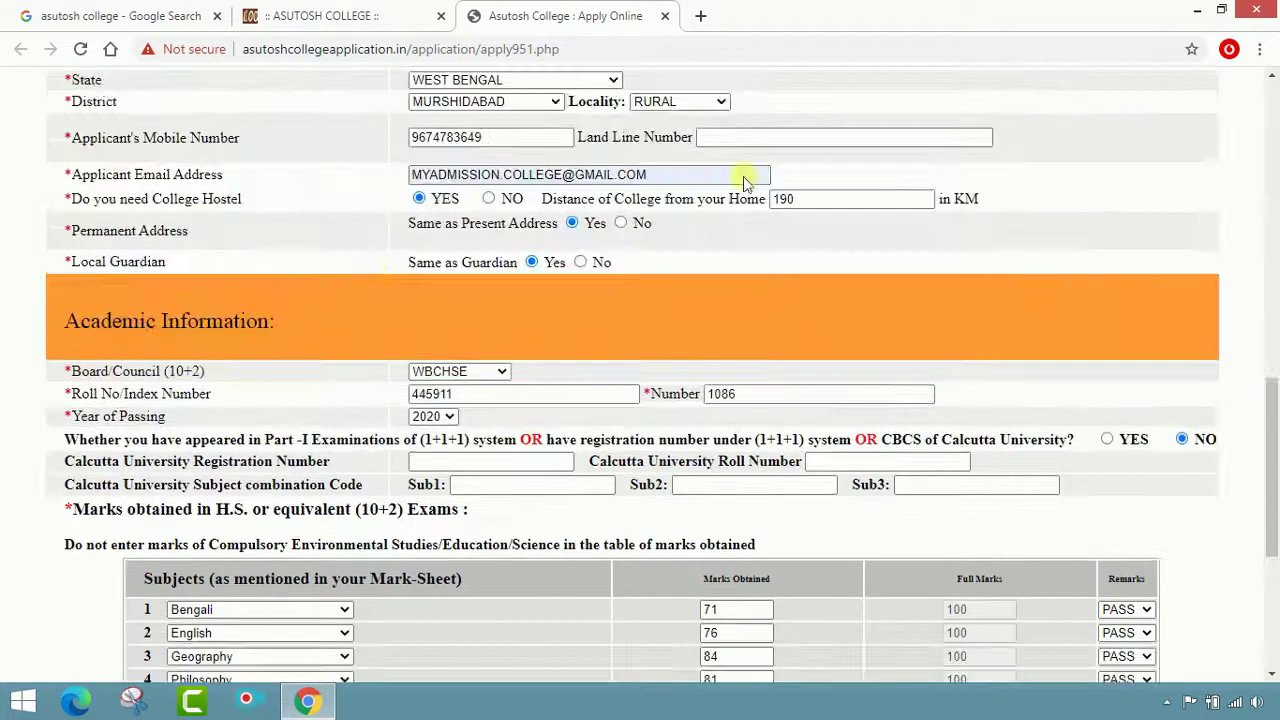
pyautogui.scroll(-3, 793, 418)
pyautogui.scroll(-1, 793, 418)
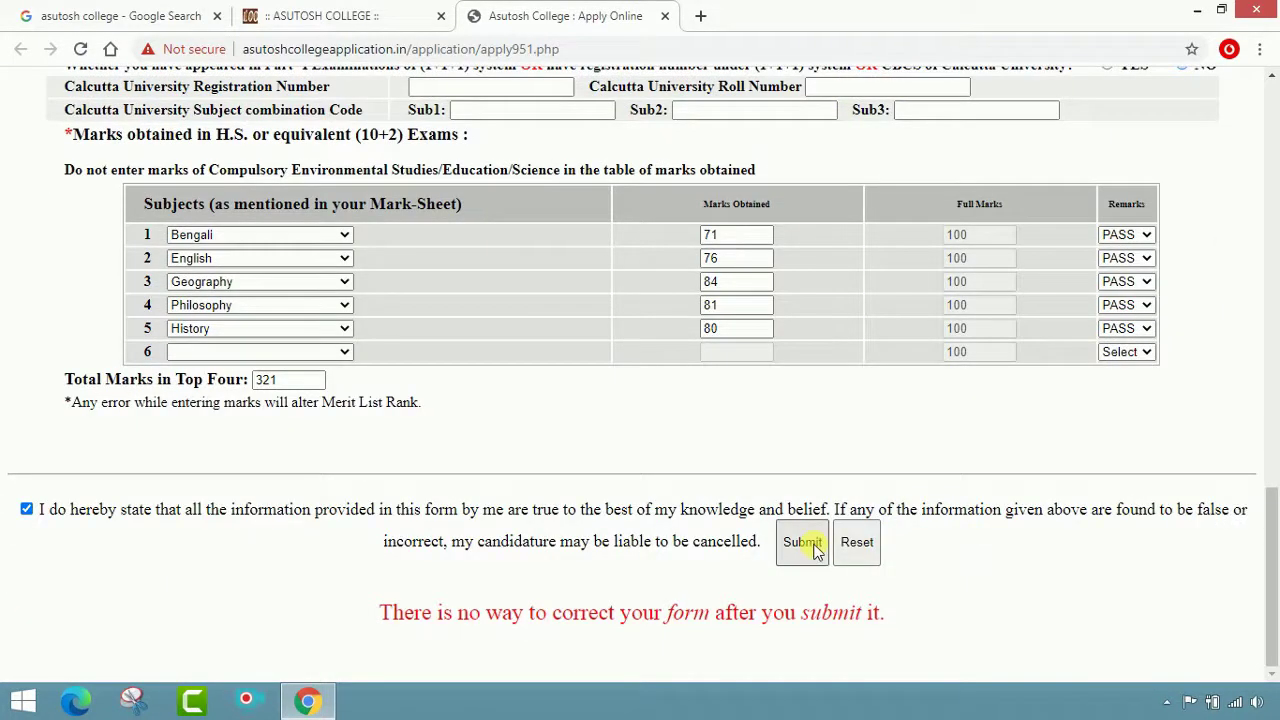
# After the missing APL/BPL warning on submit, set 'Whether APL or BPL' to APL
pyautogui.click(808, 546)
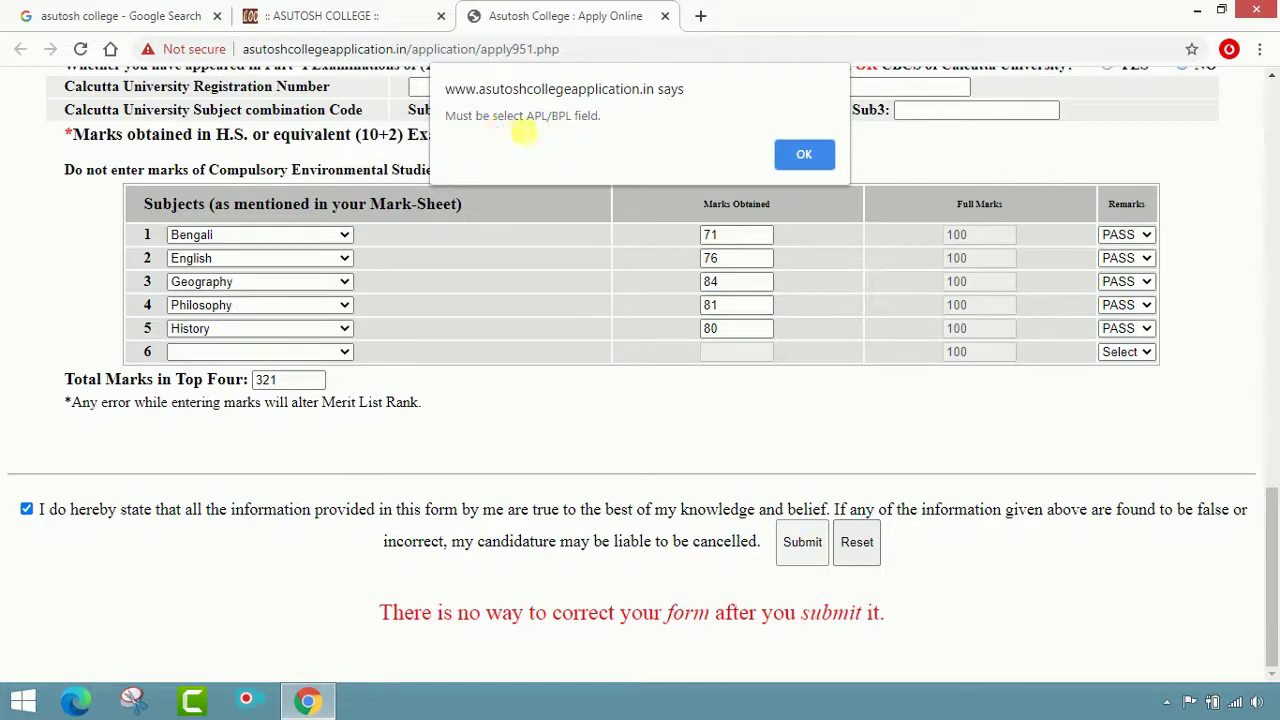
pyautogui.click(812, 153)
pyautogui.scroll(7, 779, 305)
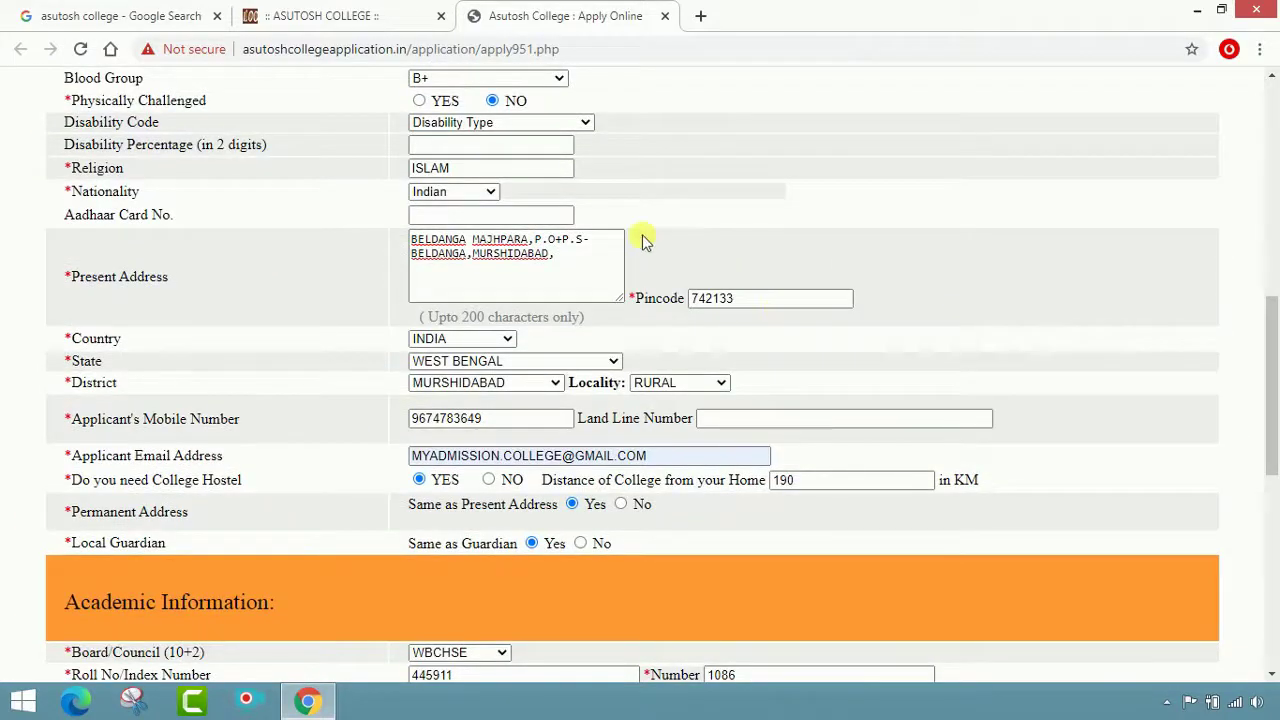
pyautogui.scroll(4, 643, 240)
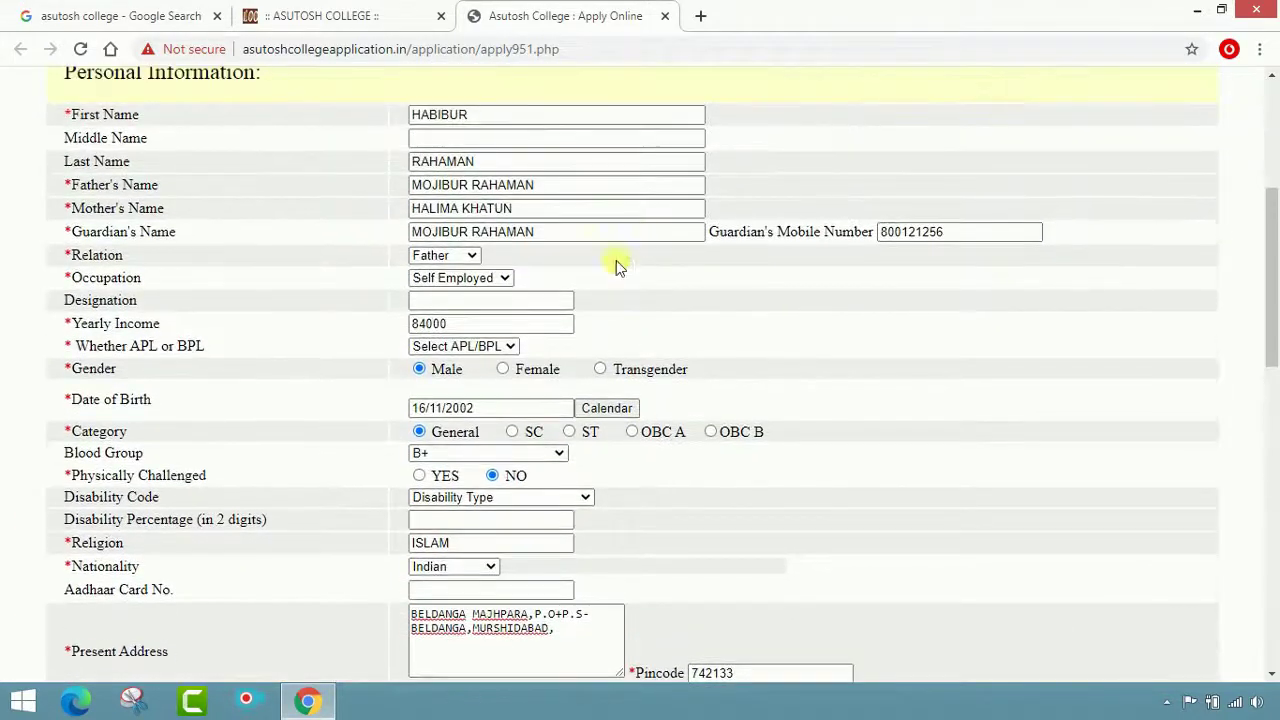
pyautogui.click(508, 345)
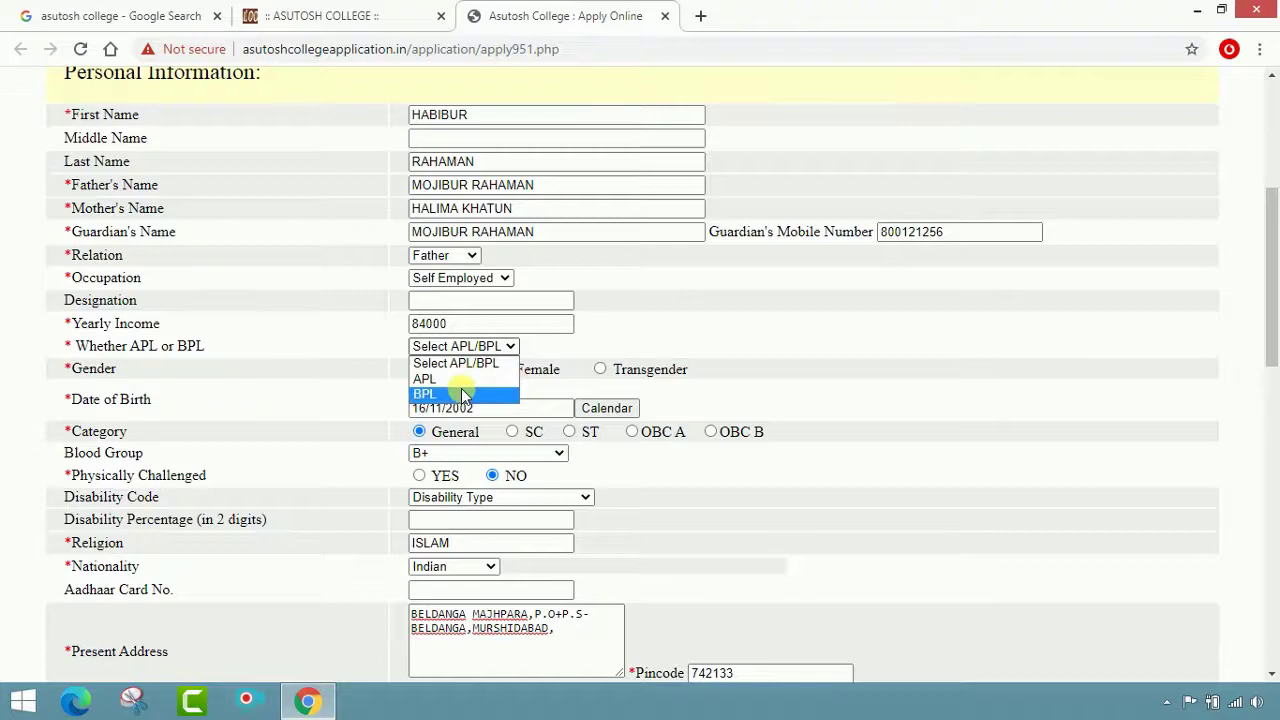
pyautogui.click(430, 379)
# Submit the application again and acknowledge the total of 321
pyautogui.scroll(-12, 680, 366)
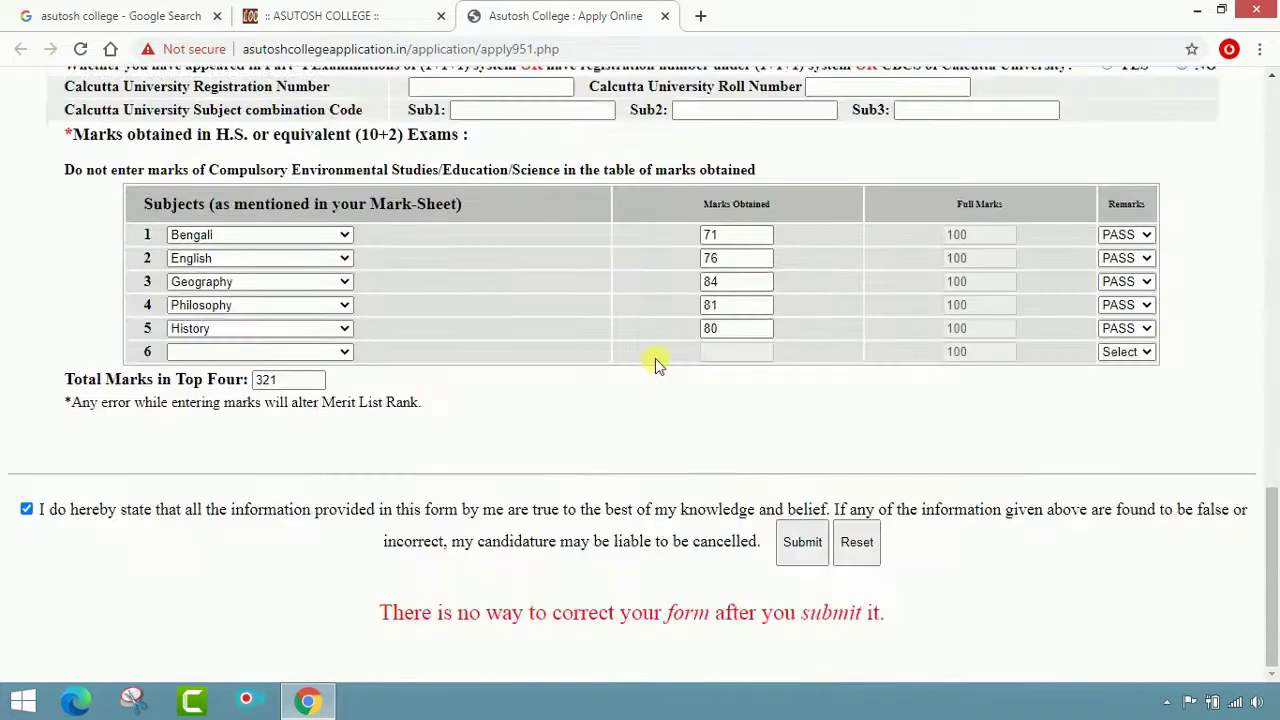
pyautogui.click(818, 540)
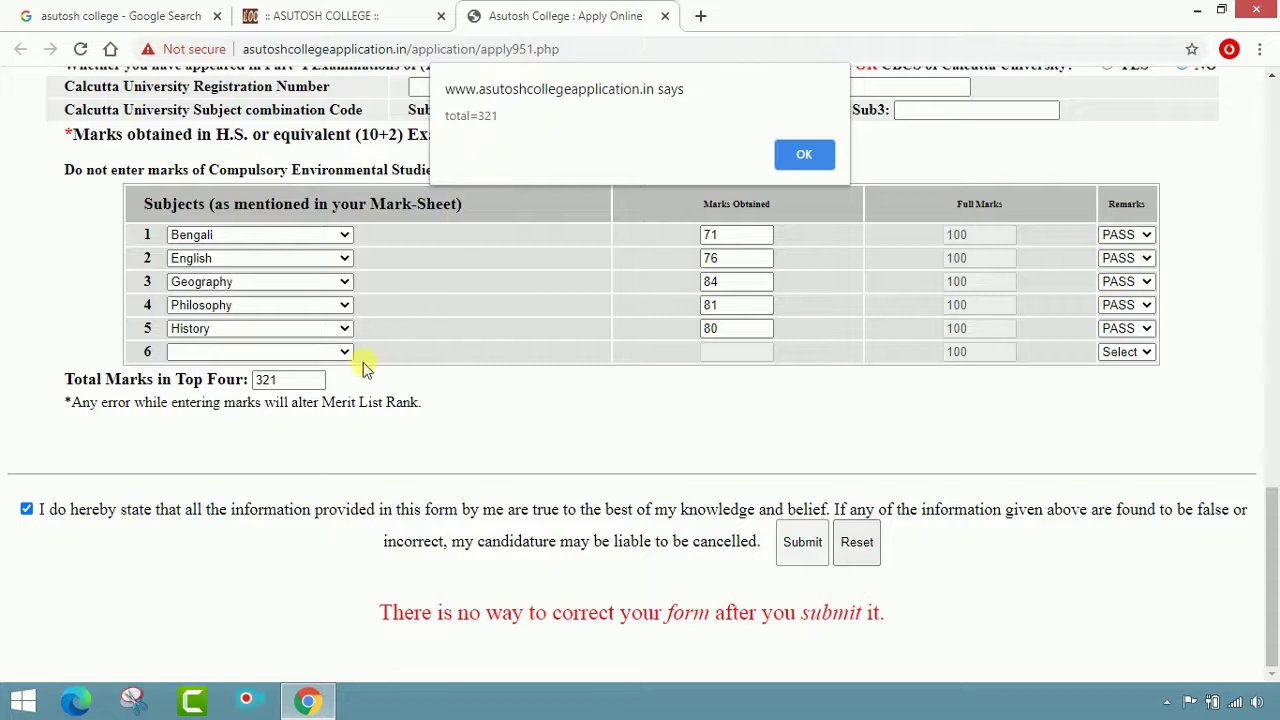
pyautogui.click(806, 155)
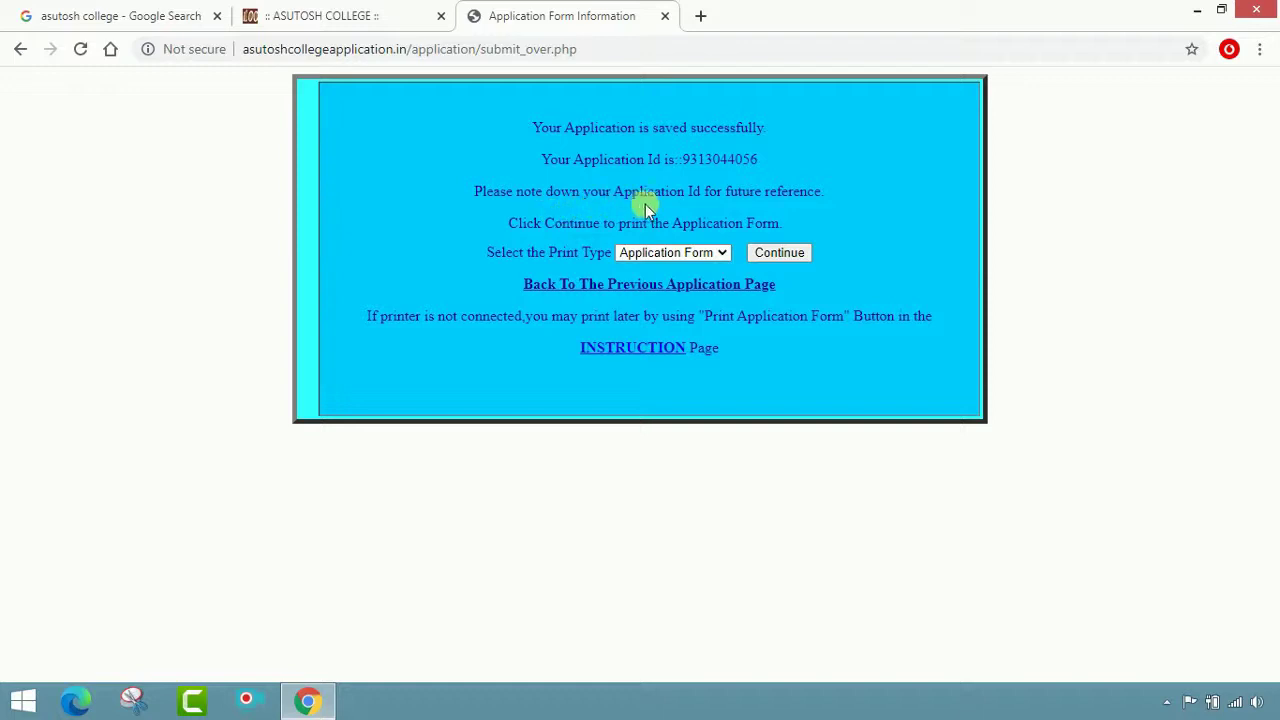
# Copy the newly issued Application ID to the clipboard
pyautogui.moveTo(771, 163); pyautogui.dragTo(691, 165)
pyautogui.rightClick(691, 165)
pyautogui.click(723, 166)
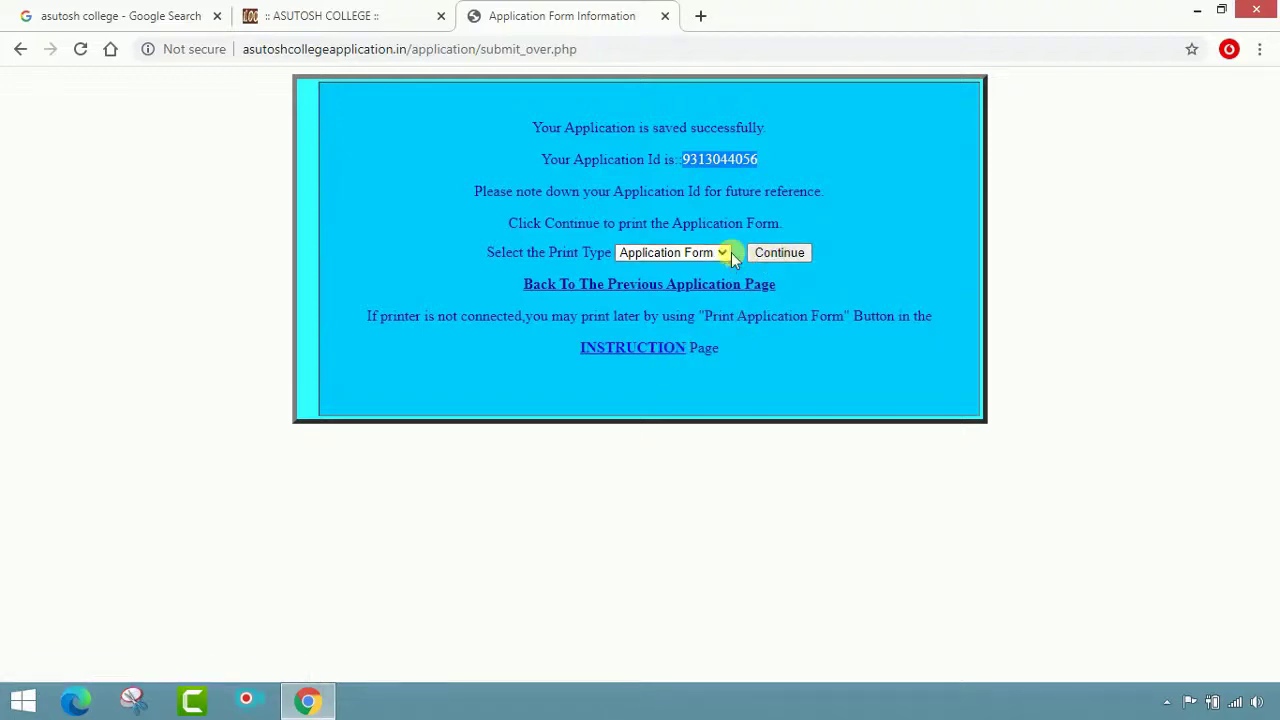
# Open the printable form with Print Type kept as Application Form
pyautogui.click(718, 253)
pyautogui.click(710, 268)
pyautogui.click(781, 253)
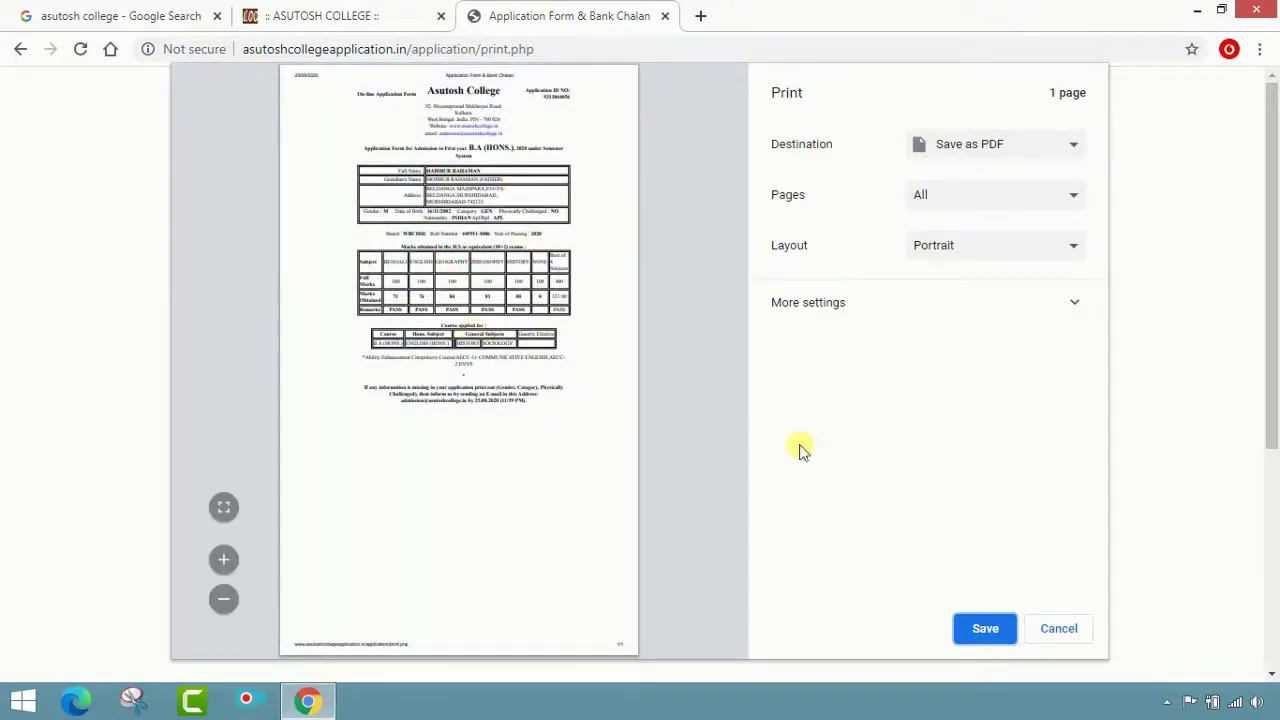
# Save the form as PDF 'Application Form & Bank Chalan' on the Desktop, then close that page
pyautogui.click(985, 627)
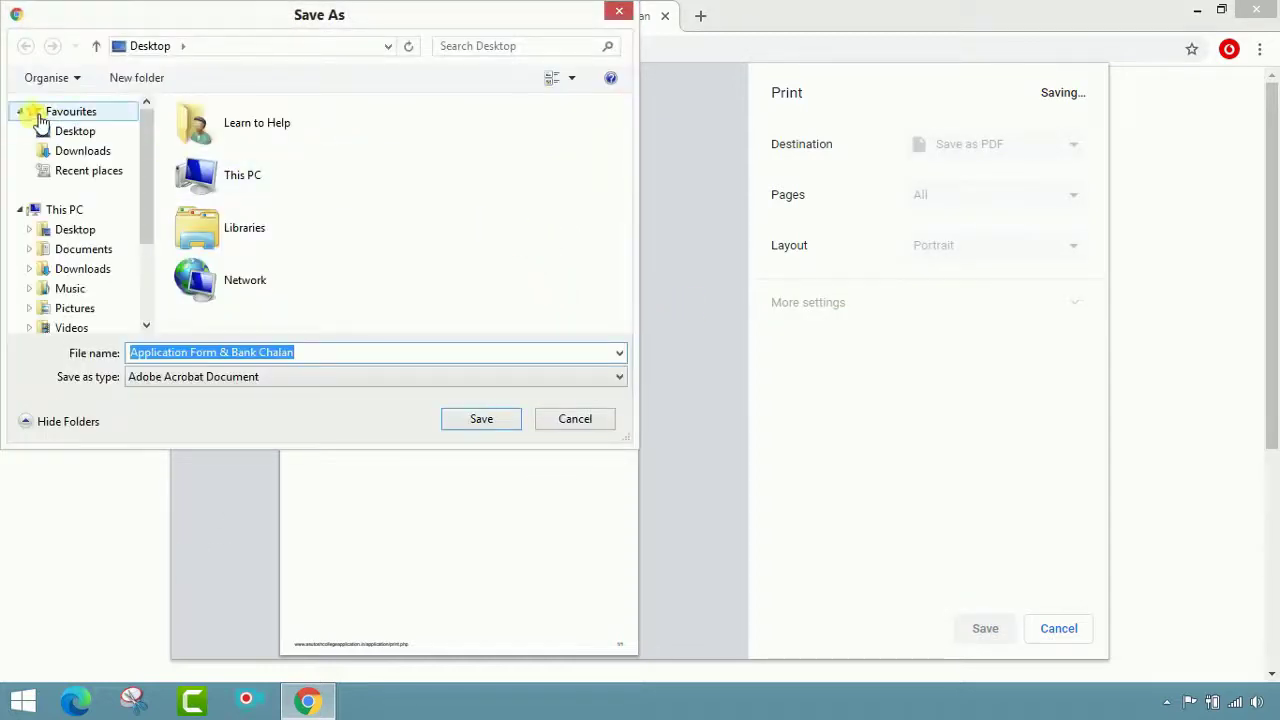
pyautogui.click(66, 135)
pyautogui.click(485, 424)
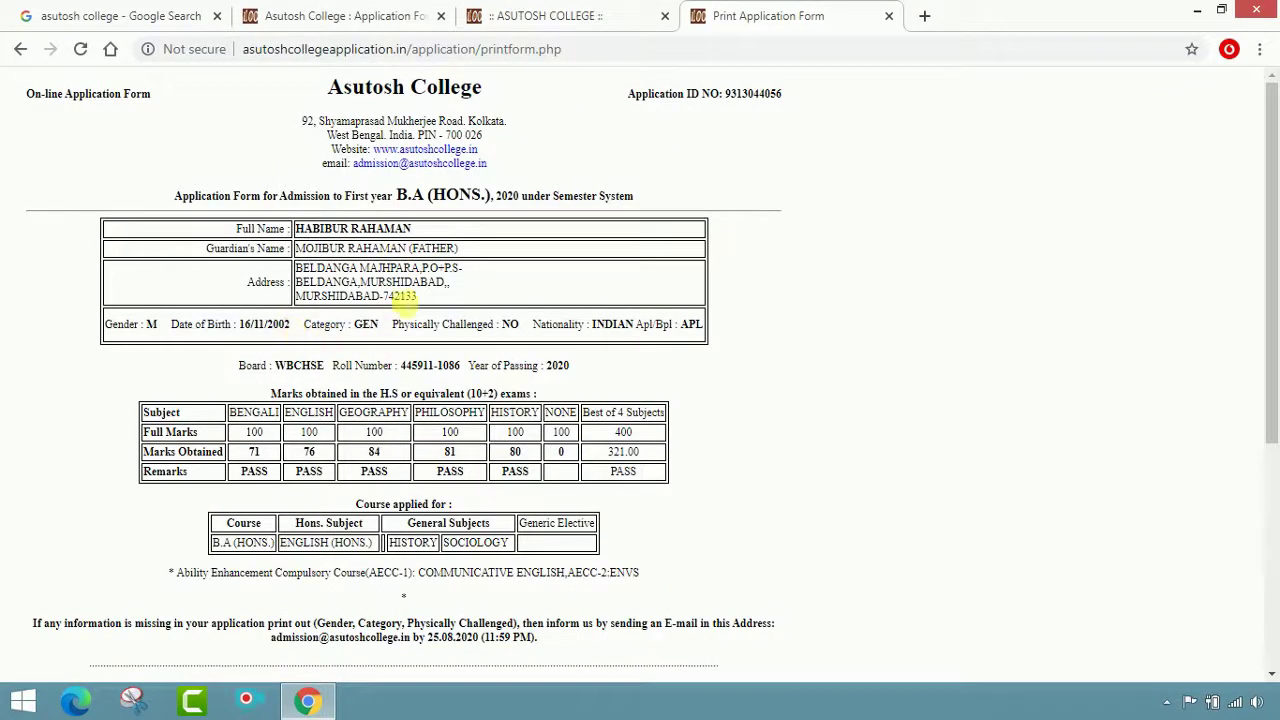
pyautogui.click(890, 16)
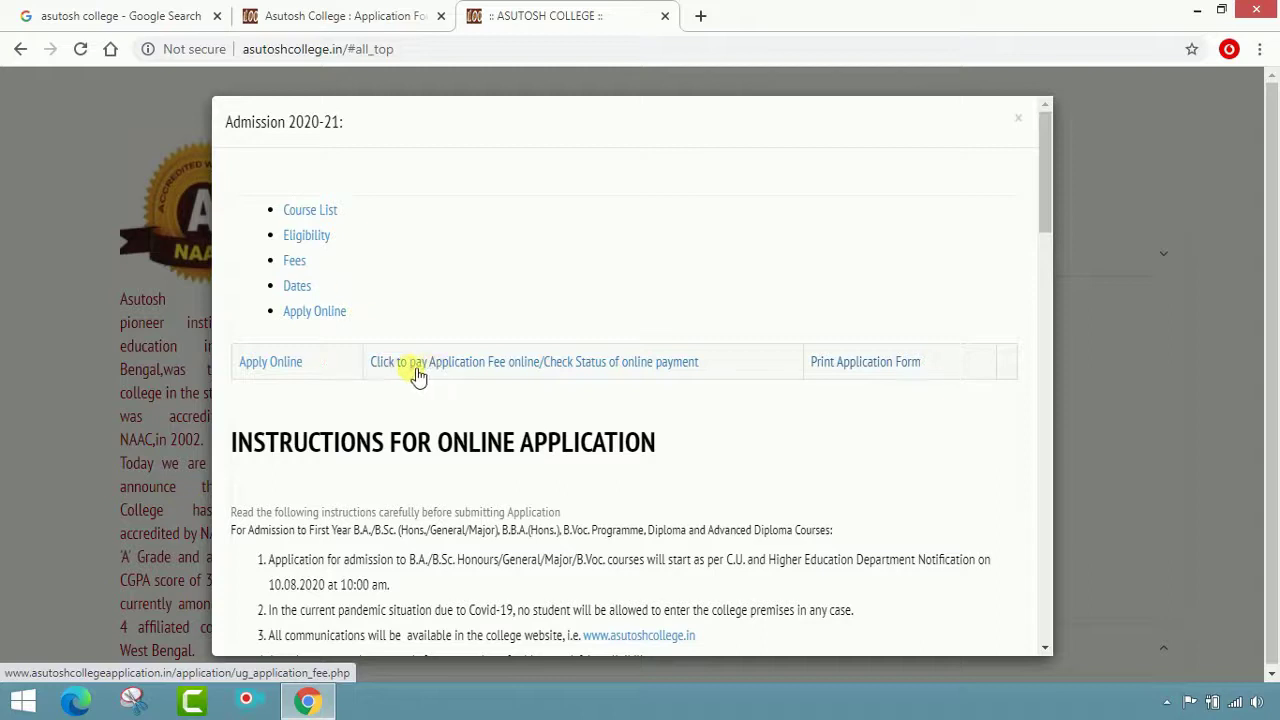
# Open the online application fee page and paste the copied Application ID
pyautogui.click(537, 373)
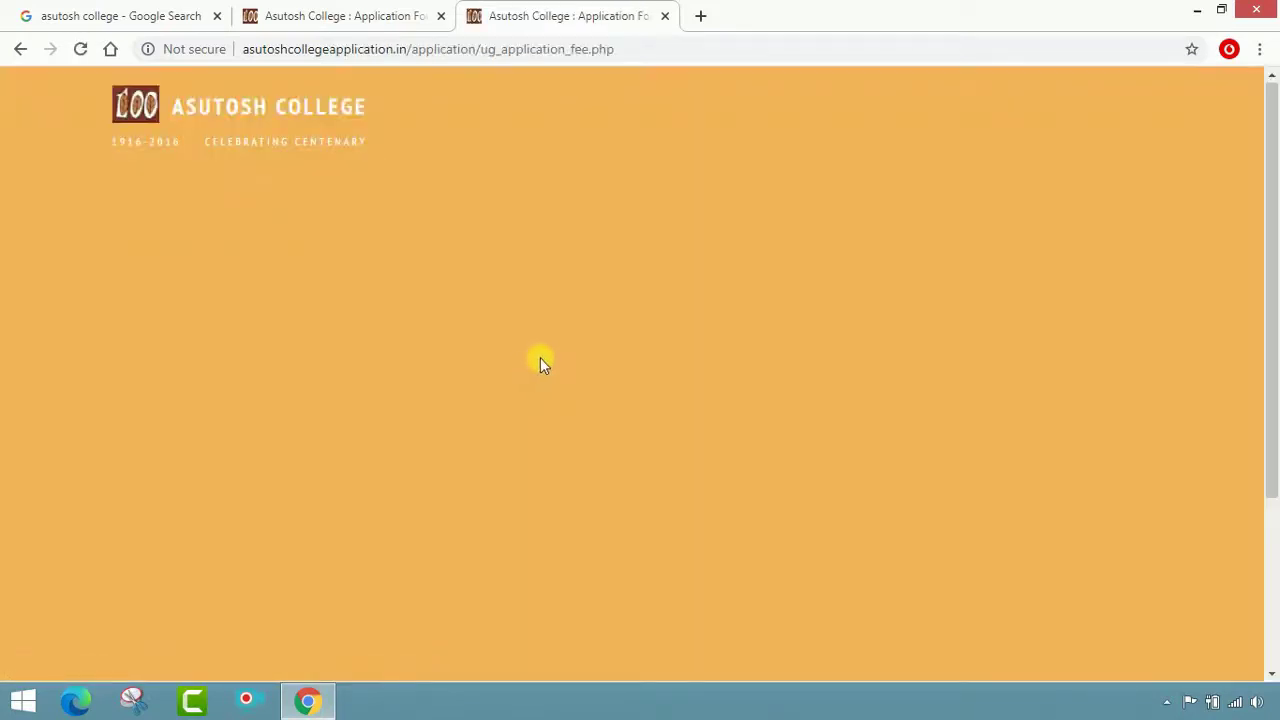
pyautogui.scroll(-3, 544, 357)
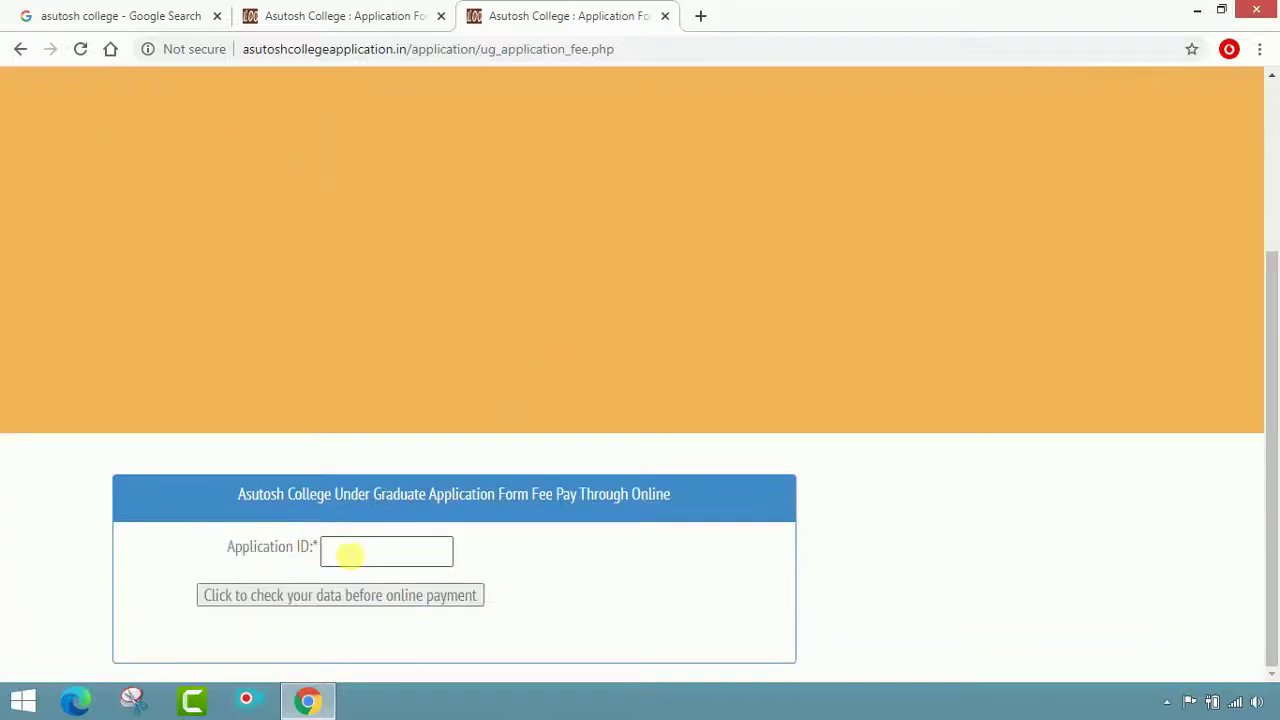
pyautogui.rightClick(350, 554)
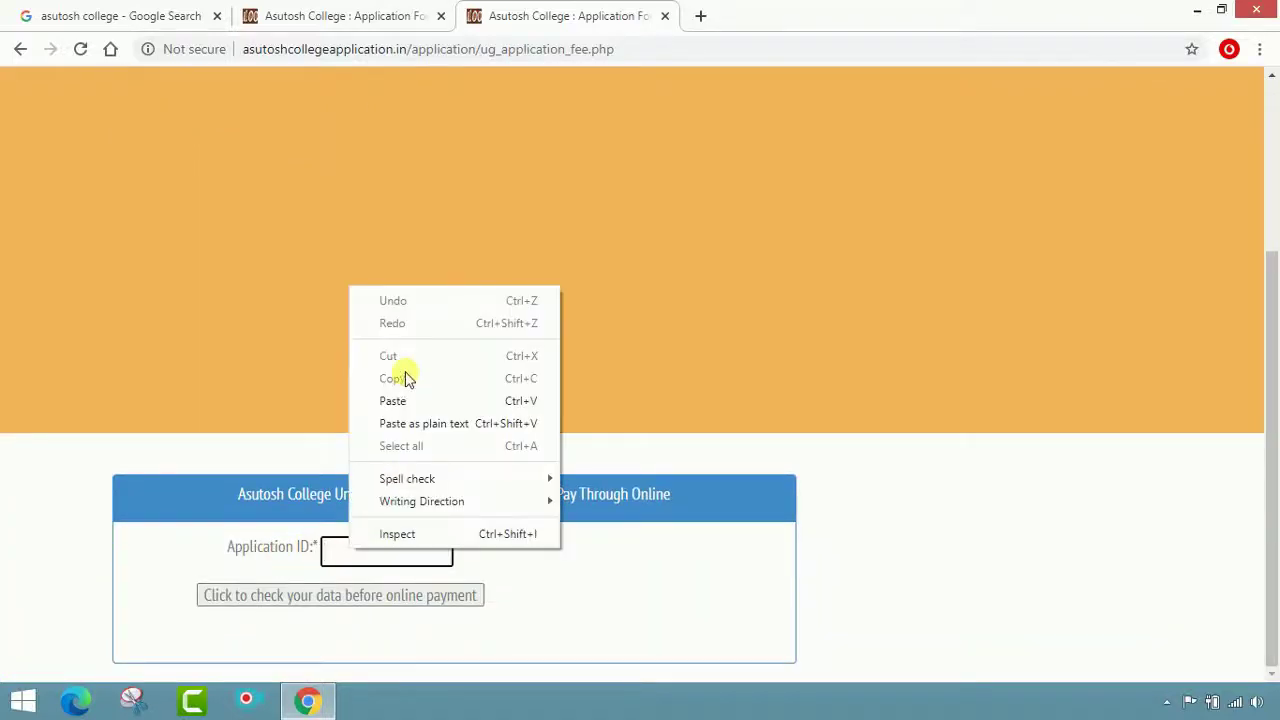
pyautogui.click(403, 400)
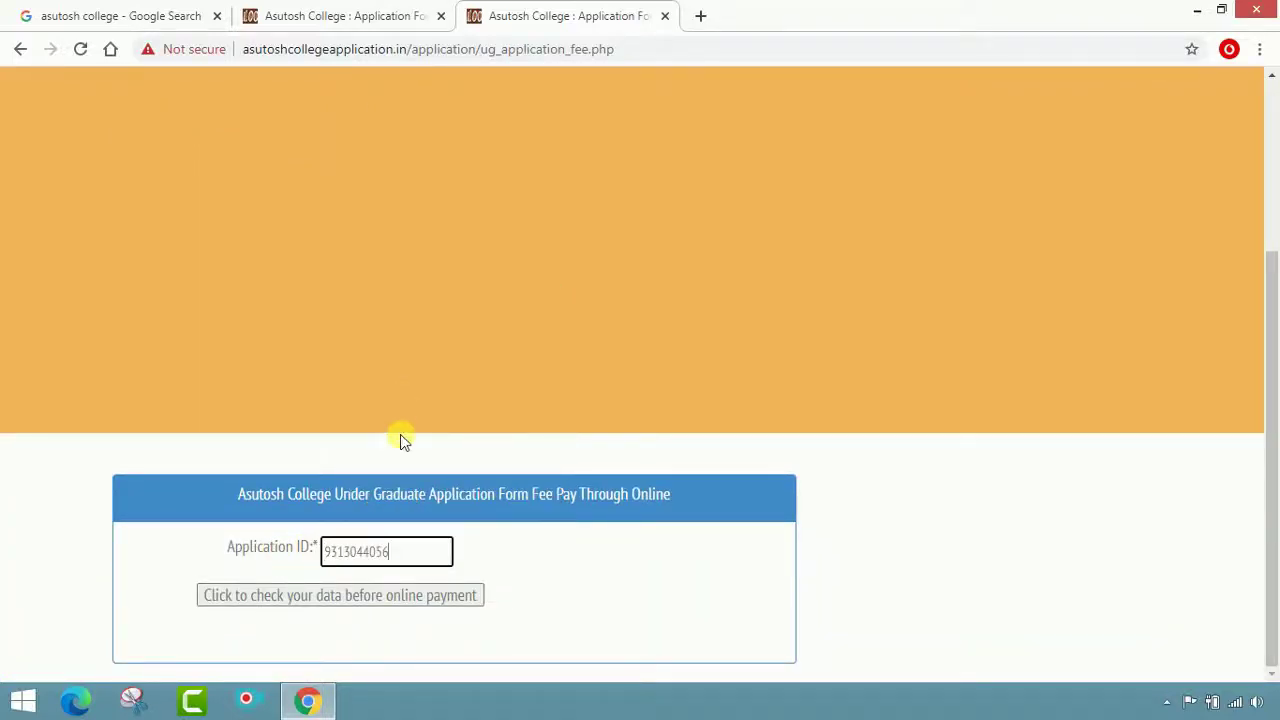
# Check the applicant's data and proceed to the next fee payment page
pyautogui.click(286, 600)
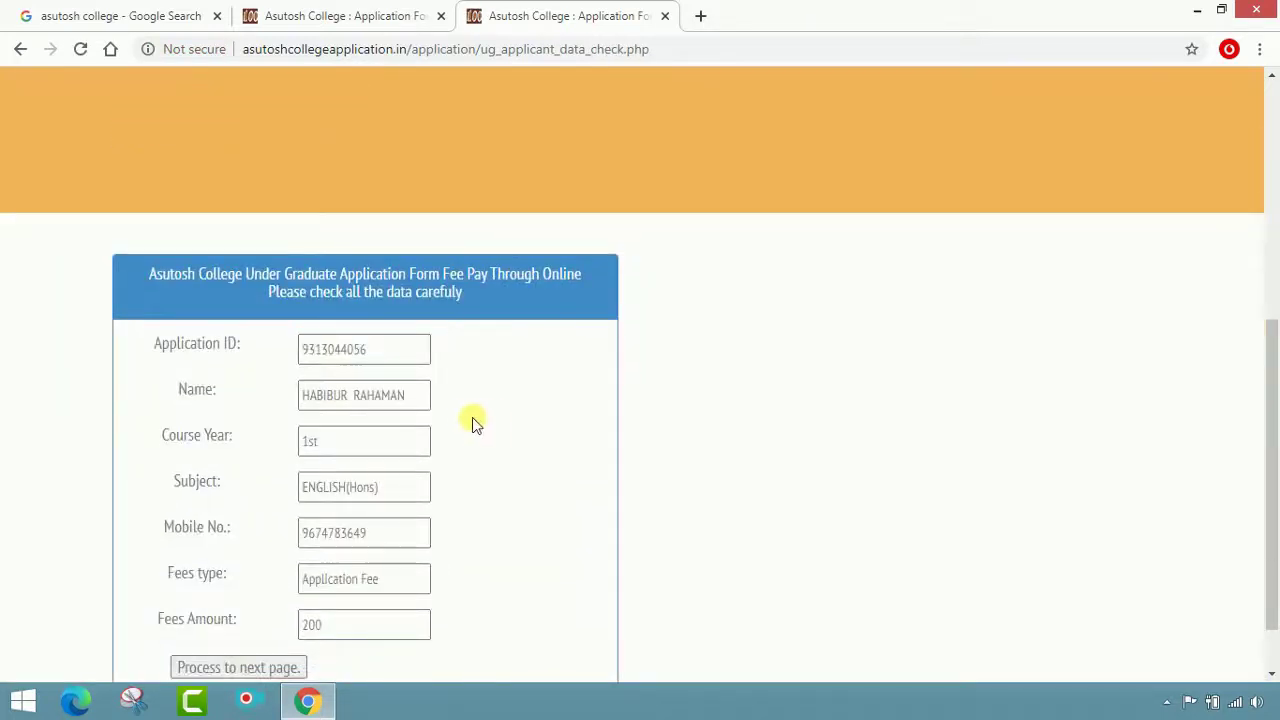
pyautogui.scroll(-1, 460, 415)
pyautogui.click(271, 597)
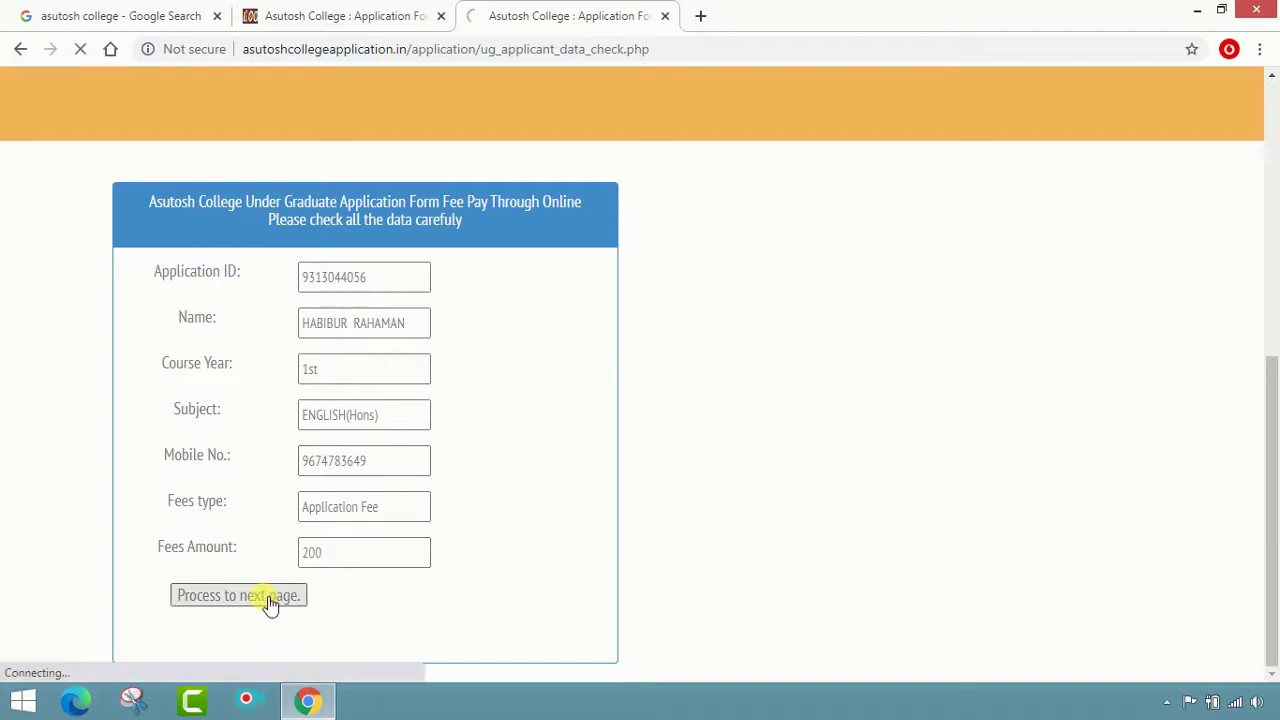